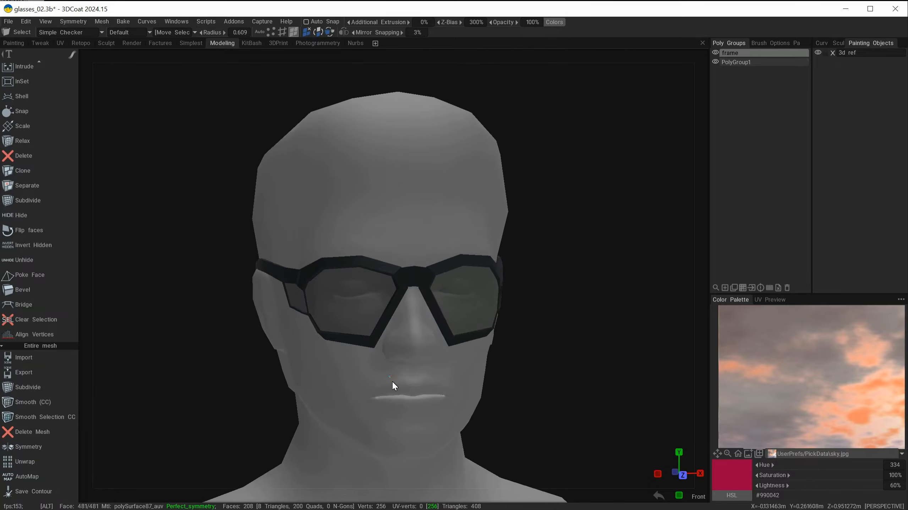
left_click_drag(444, 398, 576, 395, "alt")
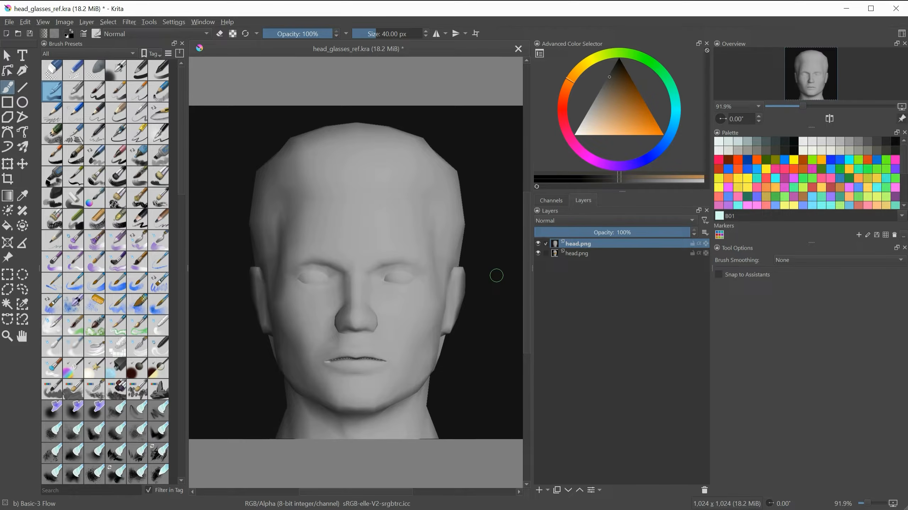
left_click(539, 244)
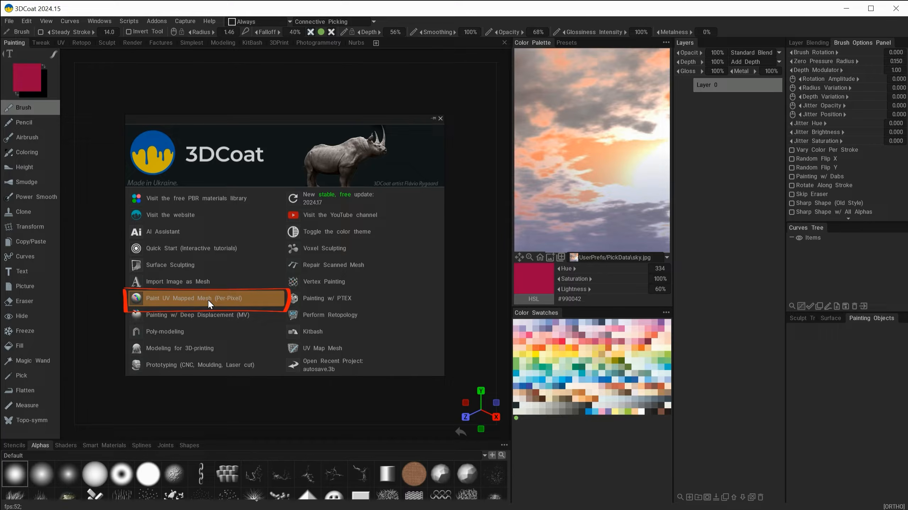
Import the head mesh for per-pixel painting with the Blender normal map preset, Keep UV mapping and 2048 × 2048 textures.
left_click(176, 298)
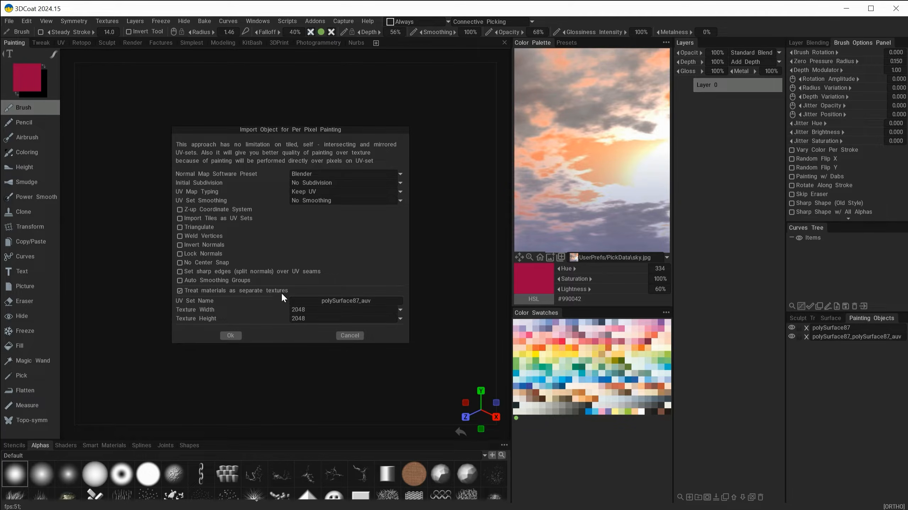
left_click(231, 335)
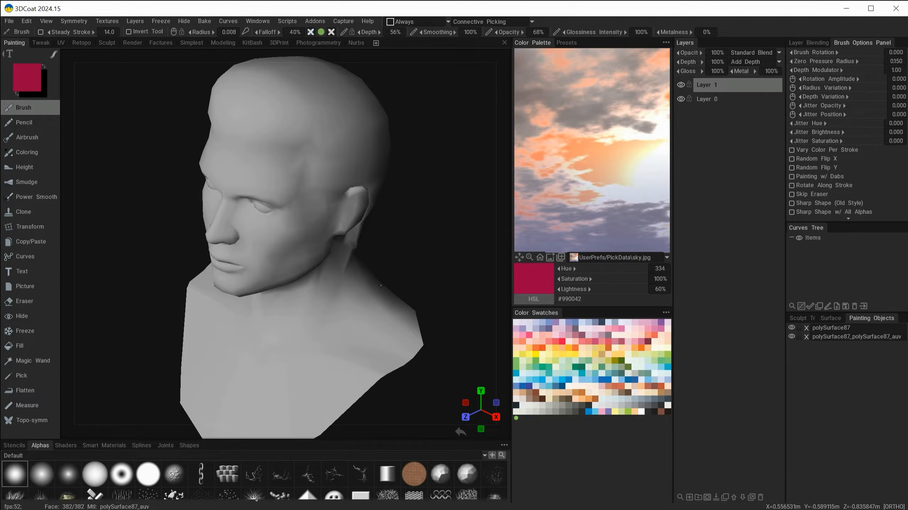
left_click_drag(157, 288, 381, 335, "alt")
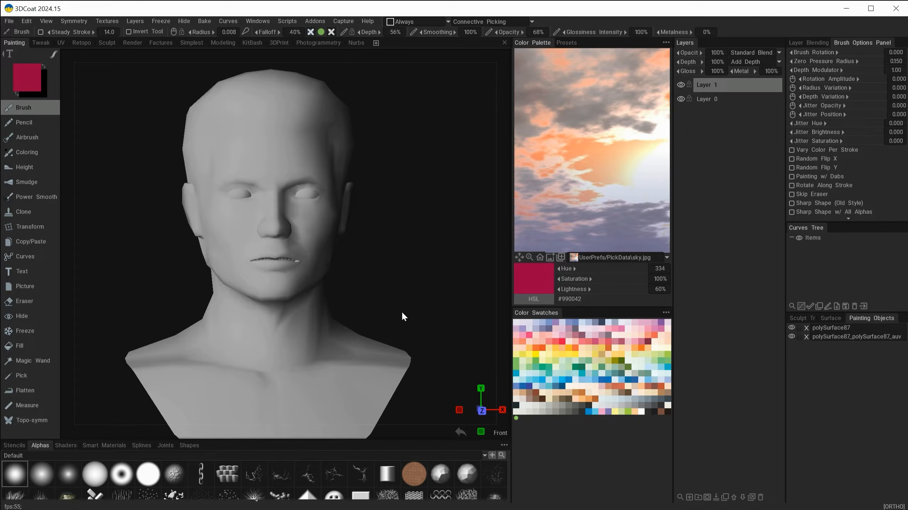
mouse_move(389, 303)
left_mouse_down("alt")
mouse_move(278, 296)
mouse_move(443, 304)
mouse_move(387, 302)
mouse_move(397, 300)
left_mouse_up("alt")
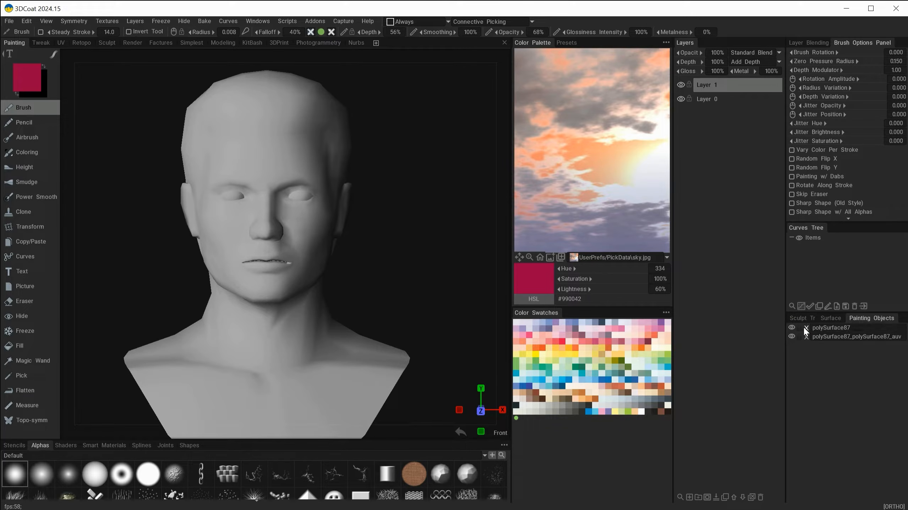
Identify the polySurface87 painting object by toggling its visibility and delete it from the scene.
left_click(792, 328)
left_click(792, 328)
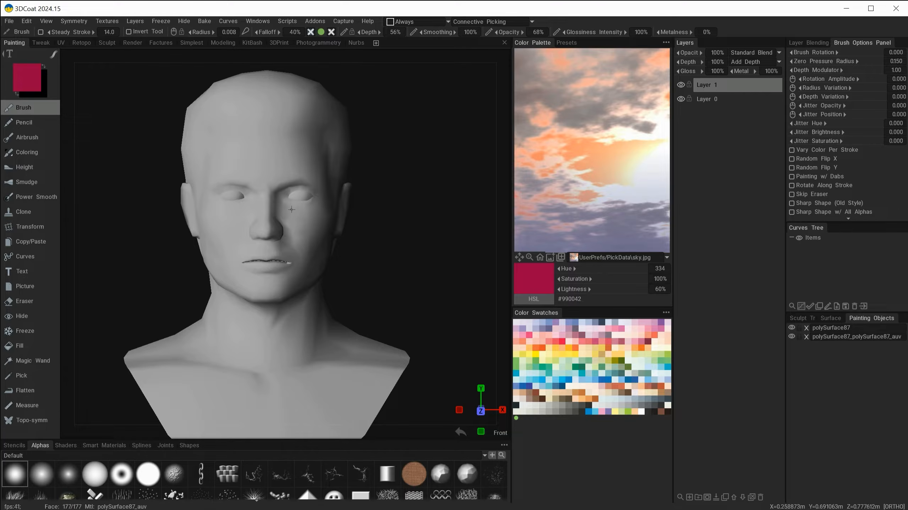
left_click(806, 327)
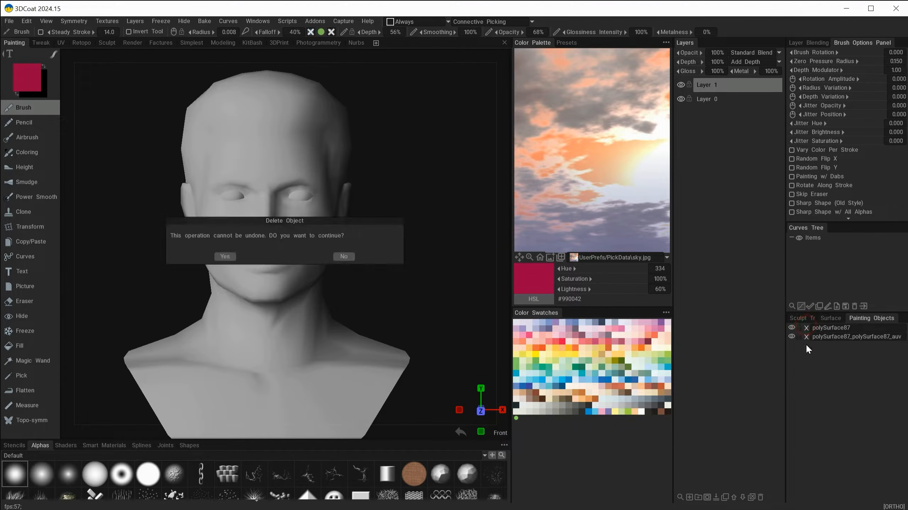
left_click(225, 256)
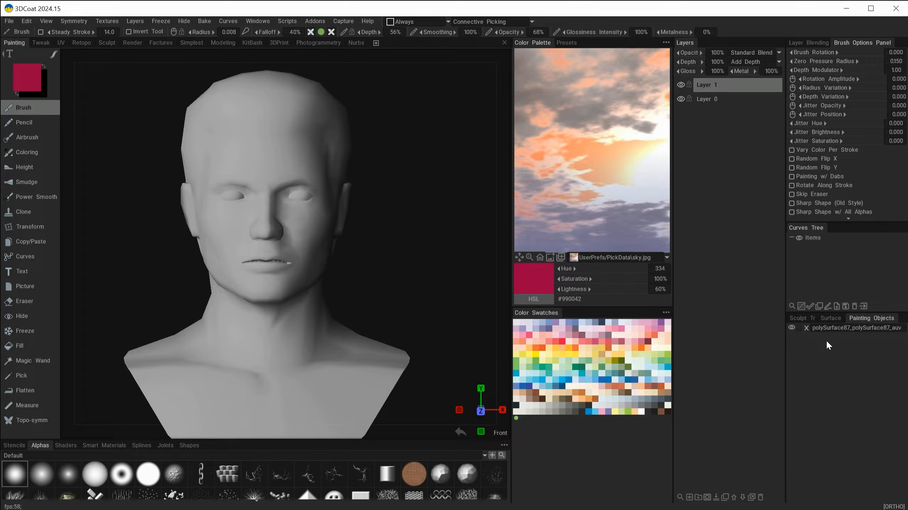
Rename the remaining head painting object as "3d ref".
double_click(823, 326)
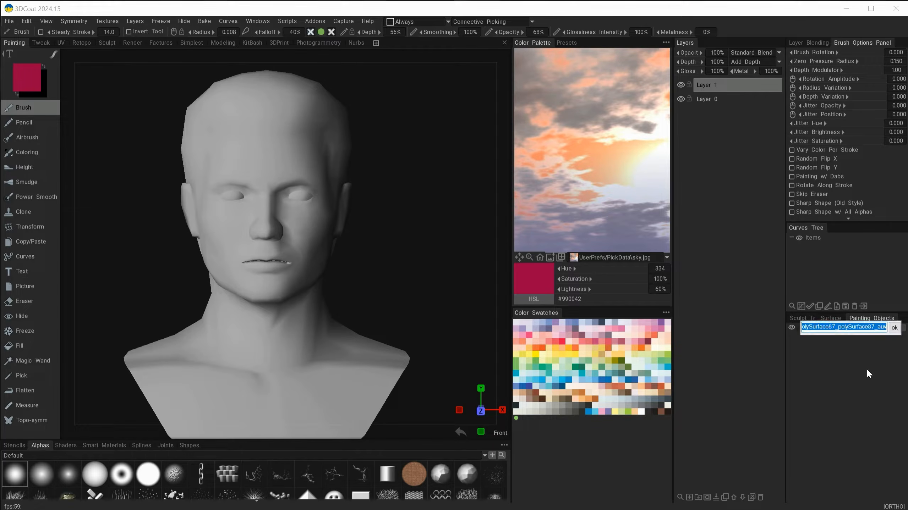
type("3d")
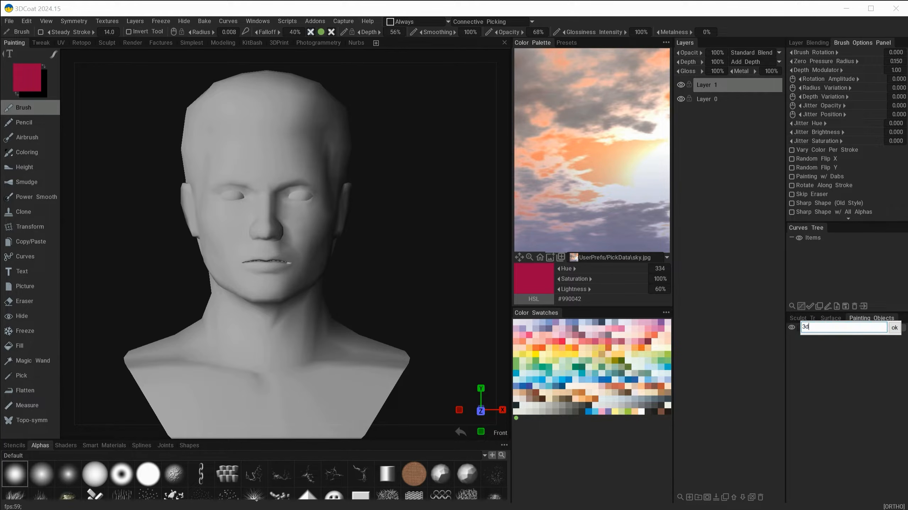
type(" ref")
left_click(894, 327)
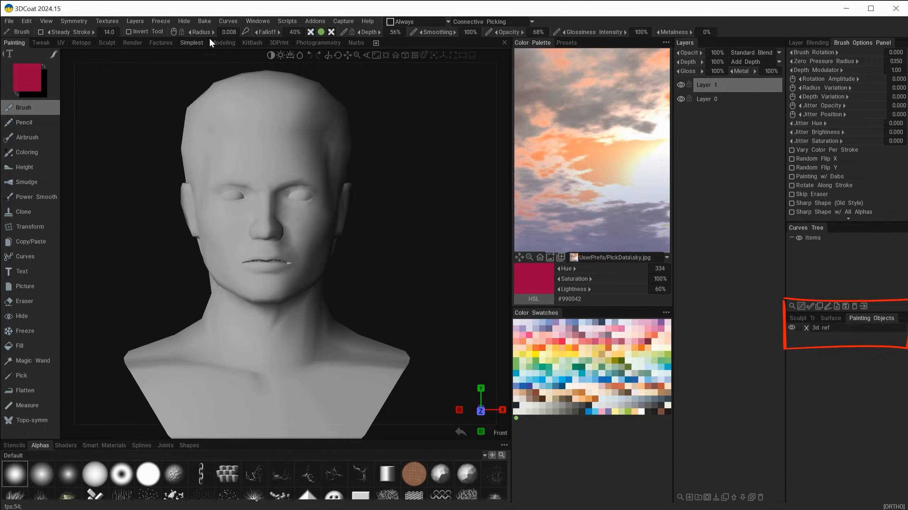
Locate the Painting Objects and Color Palette entries among the available panels.
left_click(256, 22)
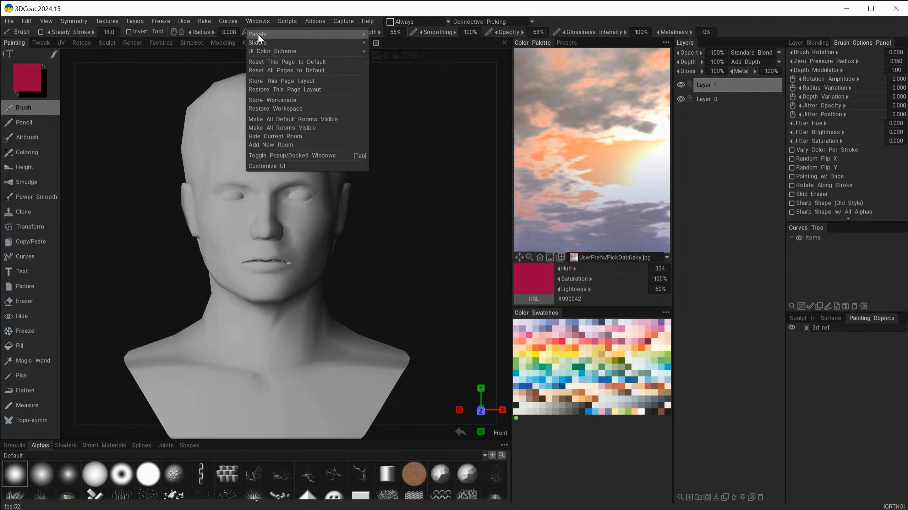
mouse_move(258, 37)
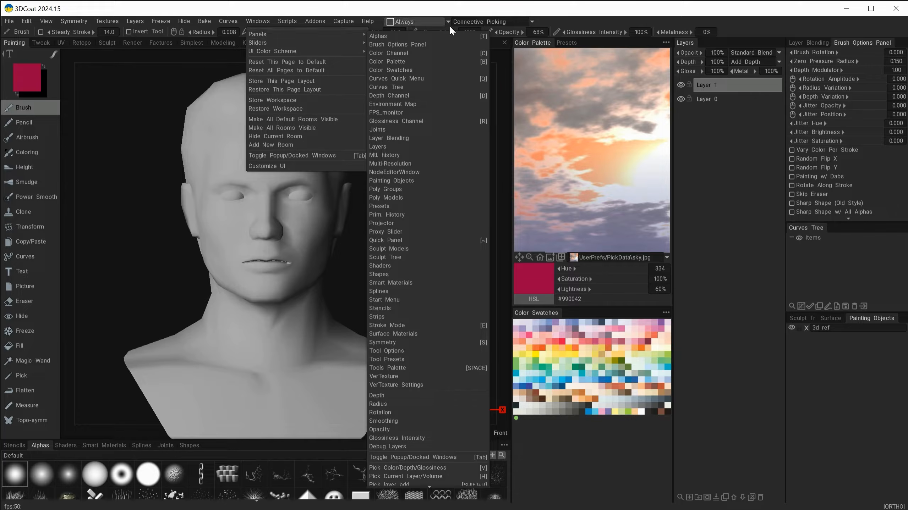
left_click(410, 181)
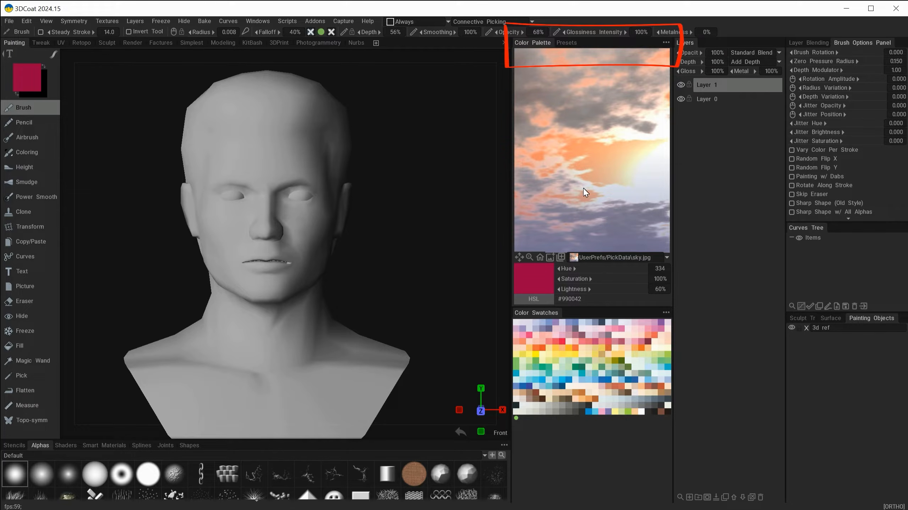
left_click(256, 21)
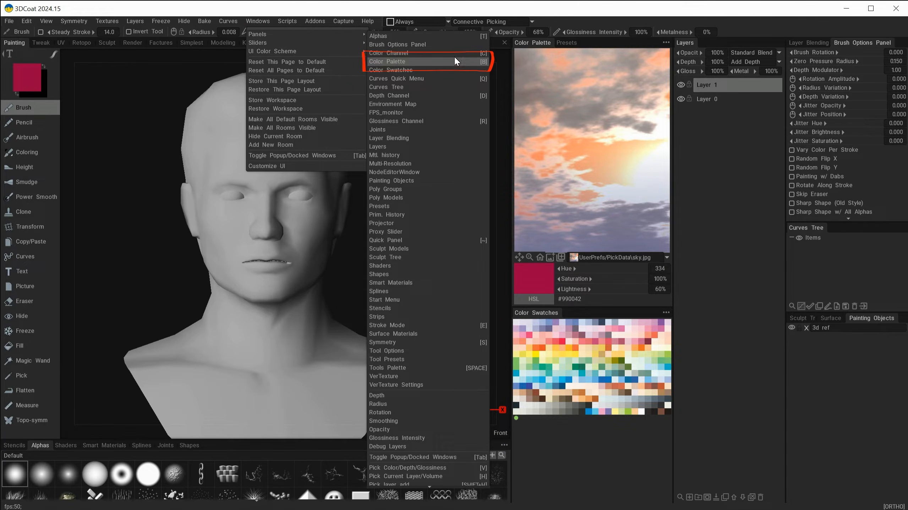
left_click(484, 64)
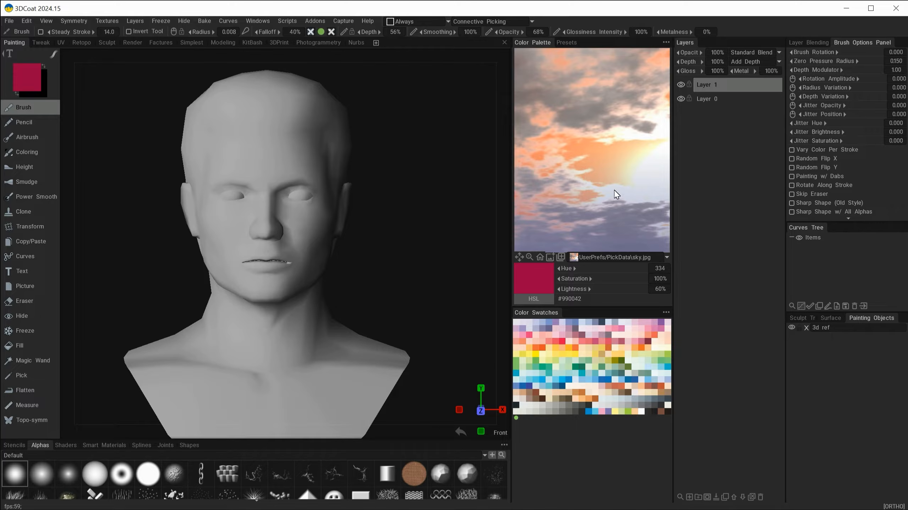
Load head_glasses_ref.png from the ref folder into the Color Palette as the reference image for the glasses.
left_click(551, 257)
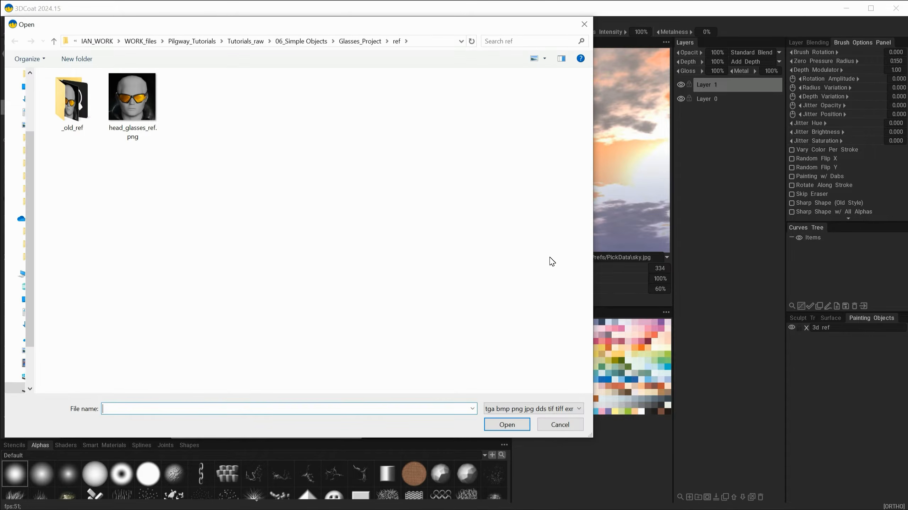
left_click_drag(238, 25, 230, 33)
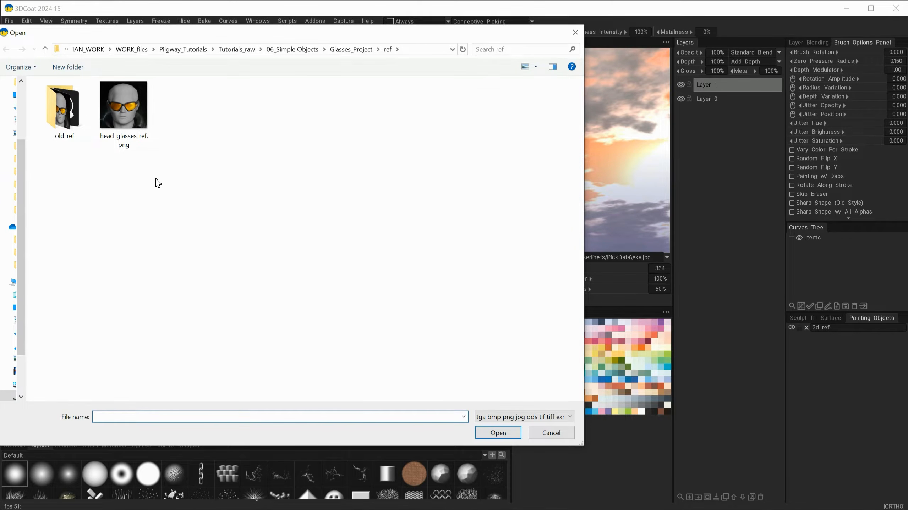
left_click(128, 108)
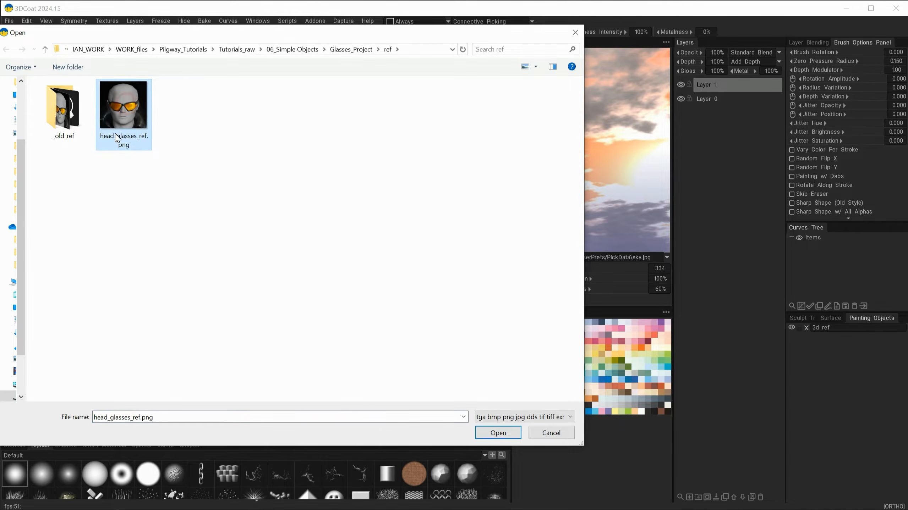
left_click(500, 433)
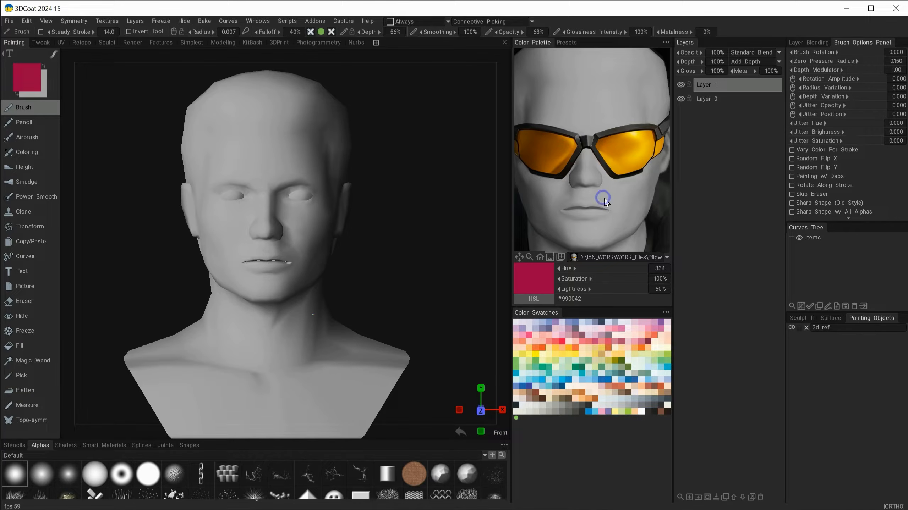
scroll(624, 195, "up", 3, "alt")
scroll(631, 201, "down", 3, "alt")
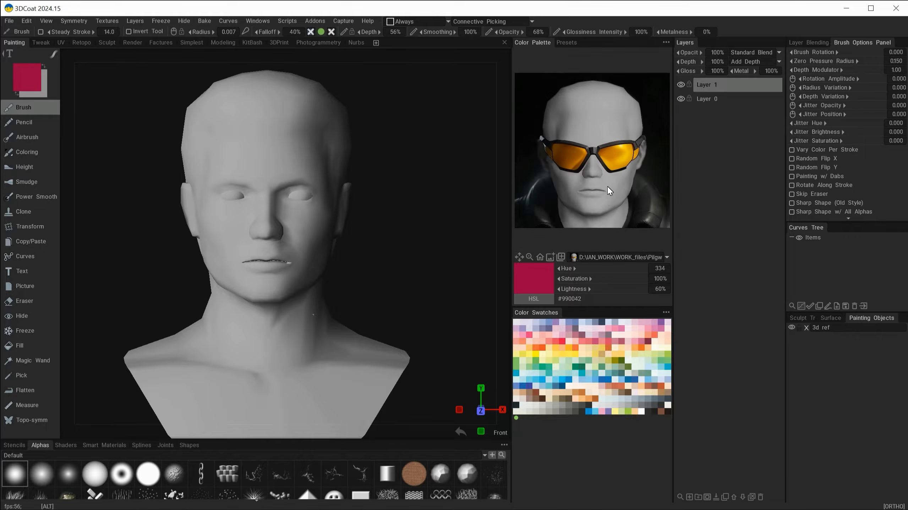
scroll(608, 187, "up", 2, "alt")
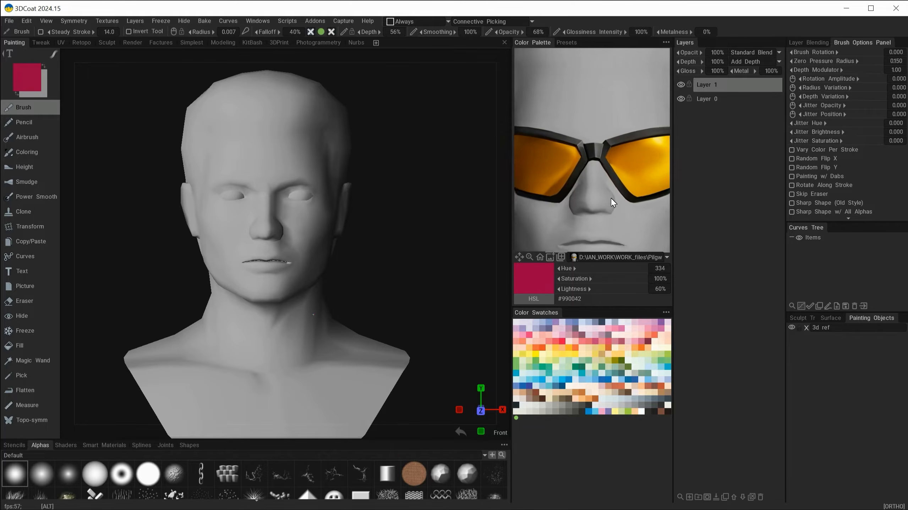
mouse_move(607, 190)
middle_mouse_down()
mouse_move(579, 188)
mouse_move(590, 200)
mouse_move(598, 162)
mouse_move(590, 212)
mouse_move(589, 202)
mouse_move(619, 189)
middle_mouse_up()
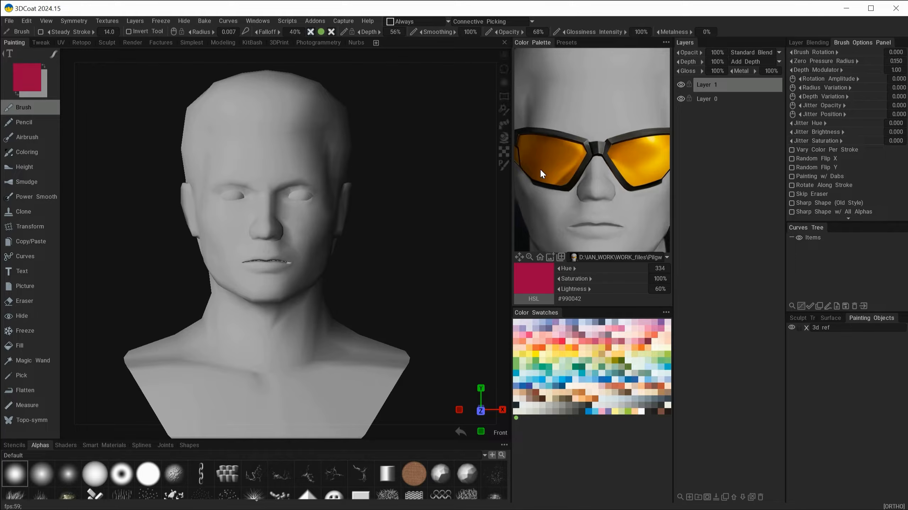
Switch to the Modeling room and check the panels available there.
left_click(225, 43)
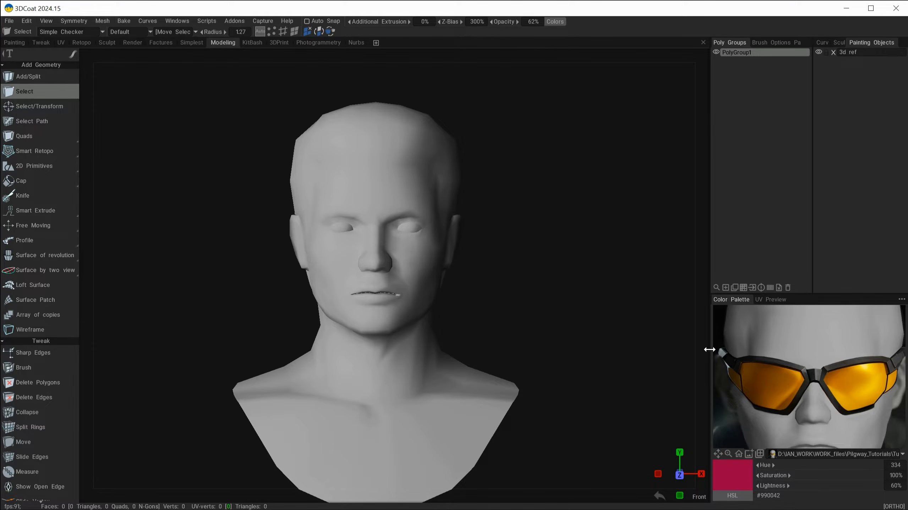
left_click(177, 21)
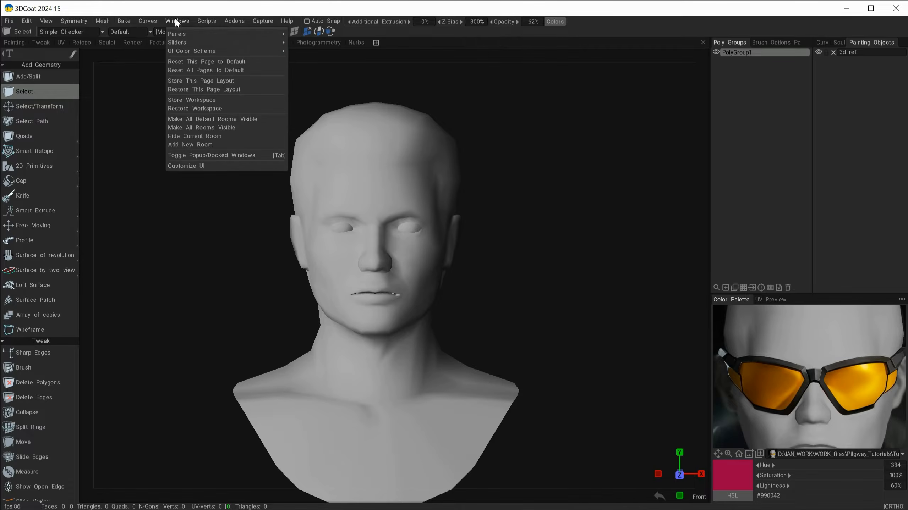
mouse_move(185, 35)
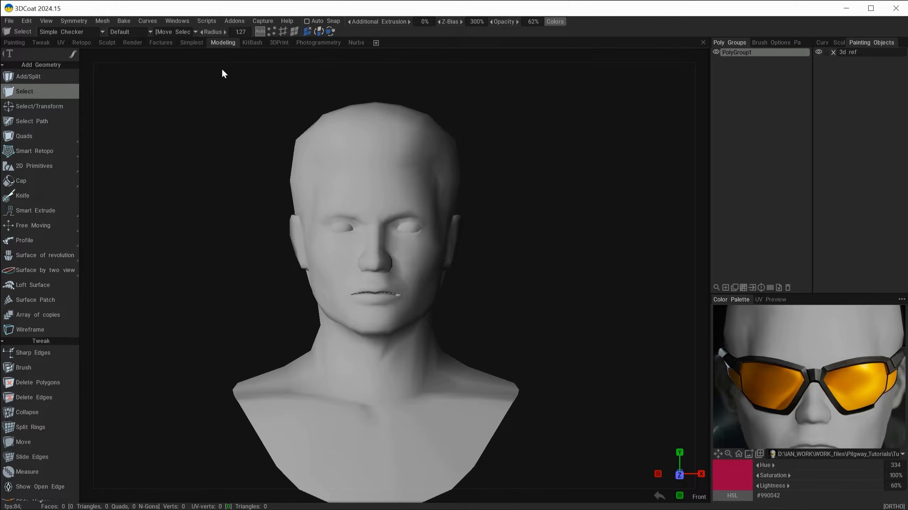
left_click(178, 21)
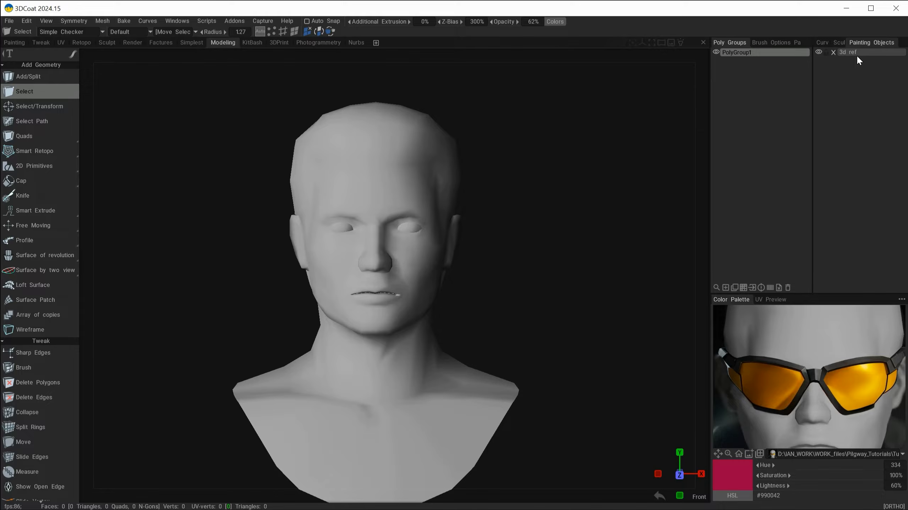
Hide and reshow the 3d ref head, and try the perspective projection before returning to the orthographic view.
left_click(818, 52)
left_click(818, 52)
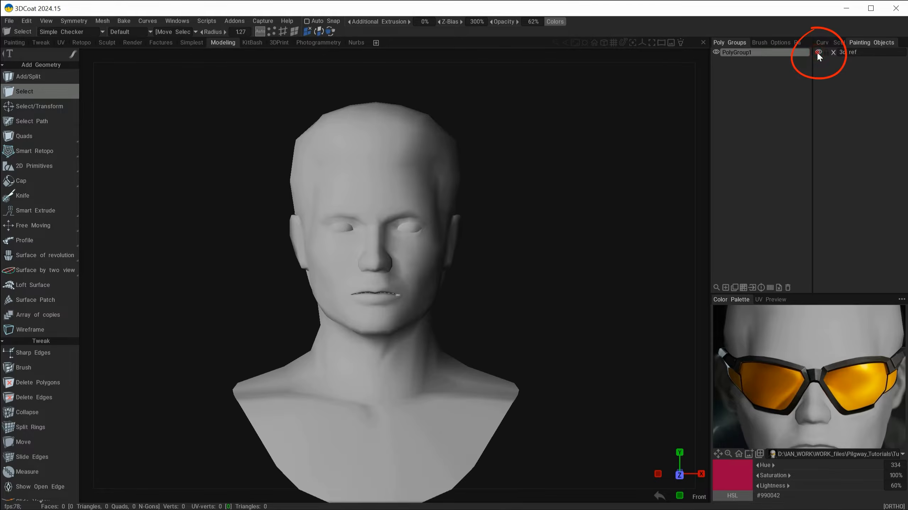
left_click(818, 52)
left_click(818, 52)
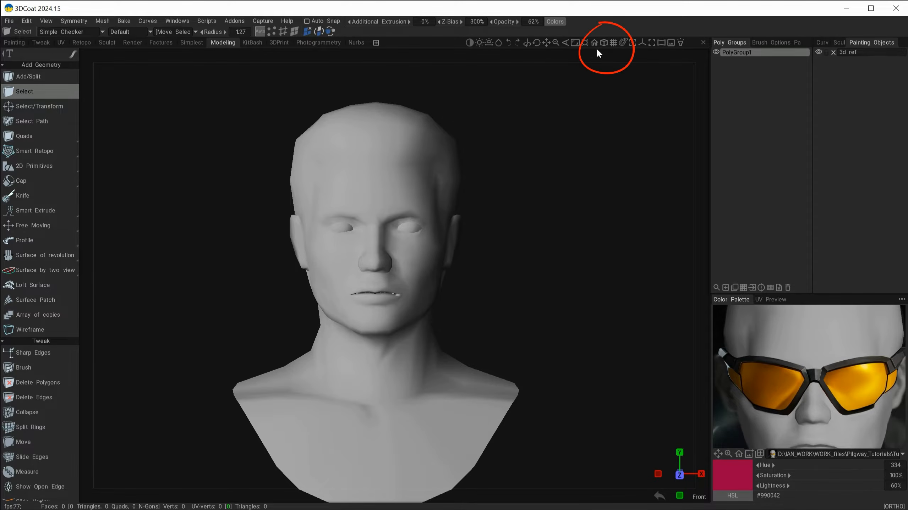
left_click(604, 43)
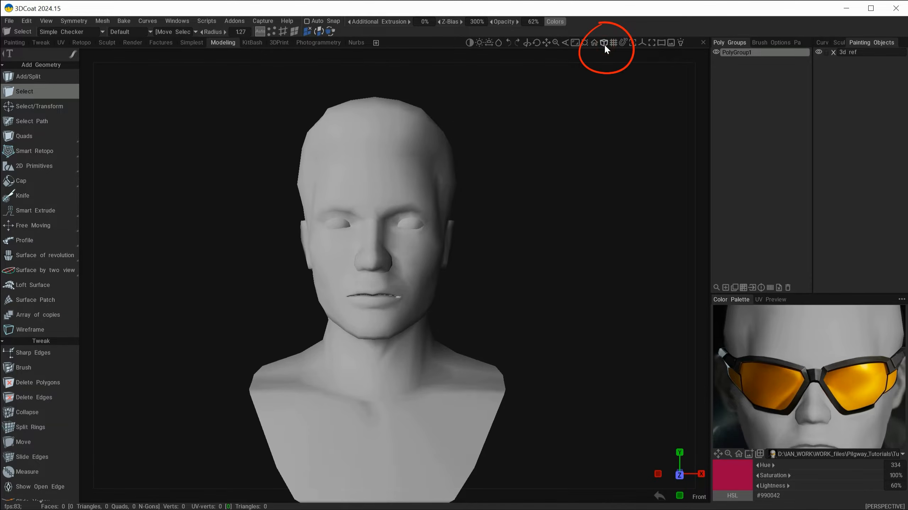
left_click(604, 43)
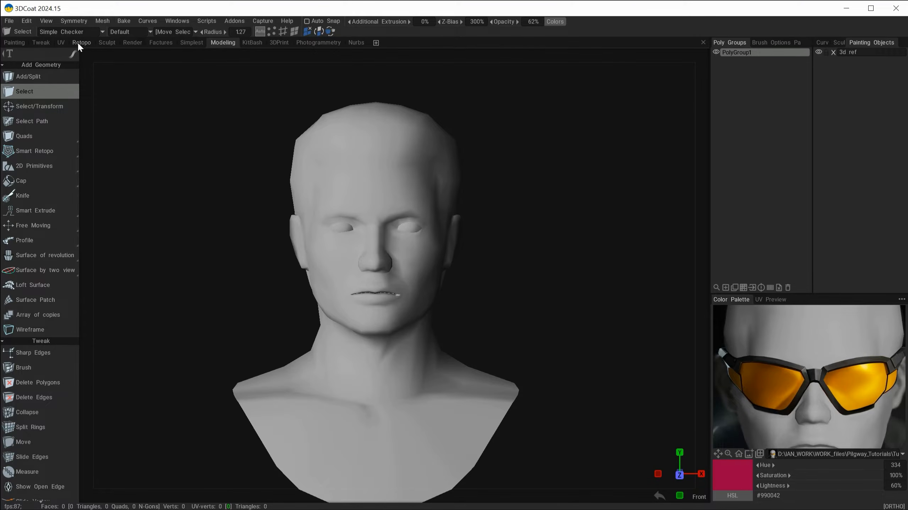
Save the project as glasses_01.3b.
left_click(9, 21)
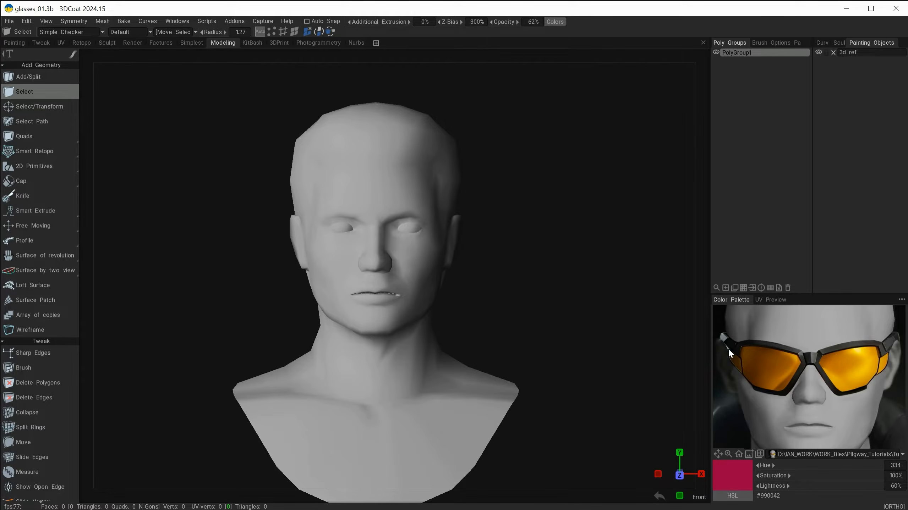
Examine the lens, frame and side shield shapes of the glasses in the reference image.
scroll(777, 379, "up", 3, "alt")
middle_click_drag(778, 380, 842, 400, "alt")
scroll(787, 380, "up", 2, "alt")
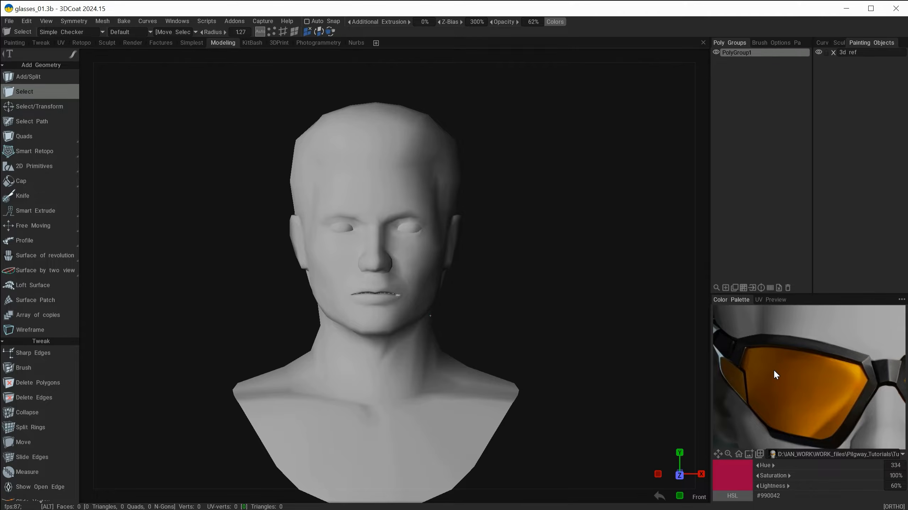
middle_click_drag(750, 371, 775, 365, "alt")
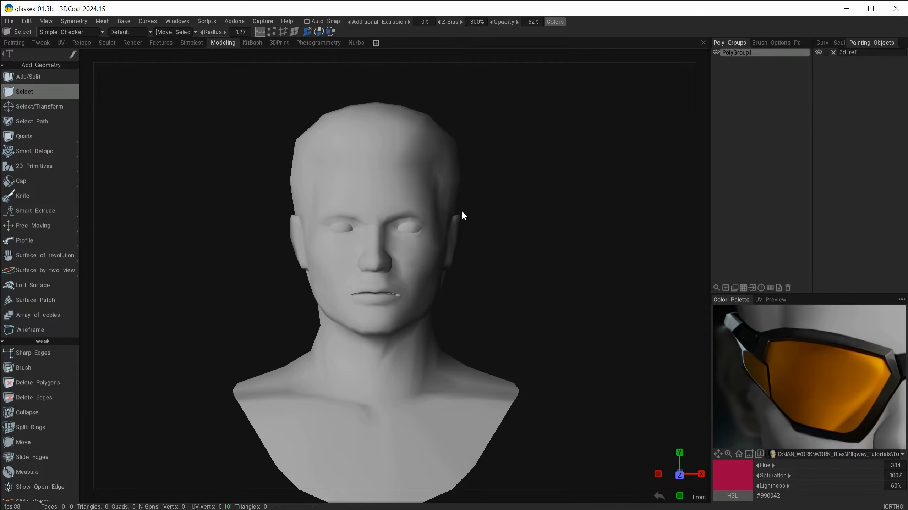
Examine the head's brow, eye, nose and cheek areas from several angles to plan where the glasses frame sits.
right_click_drag(485, 294, 513, 308, "alt")
middle_click_drag(513, 308, 541, 370, "alt")
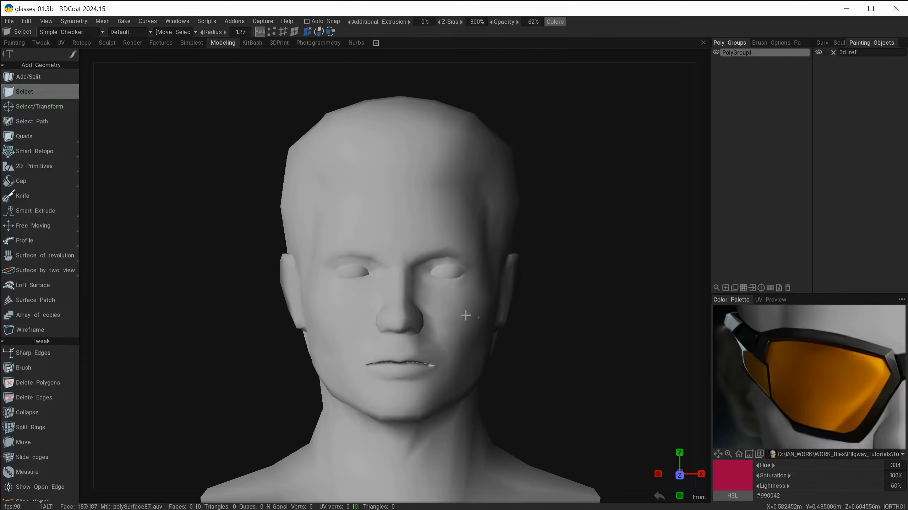
right_click_drag(343, 288, 385, 318, "alt")
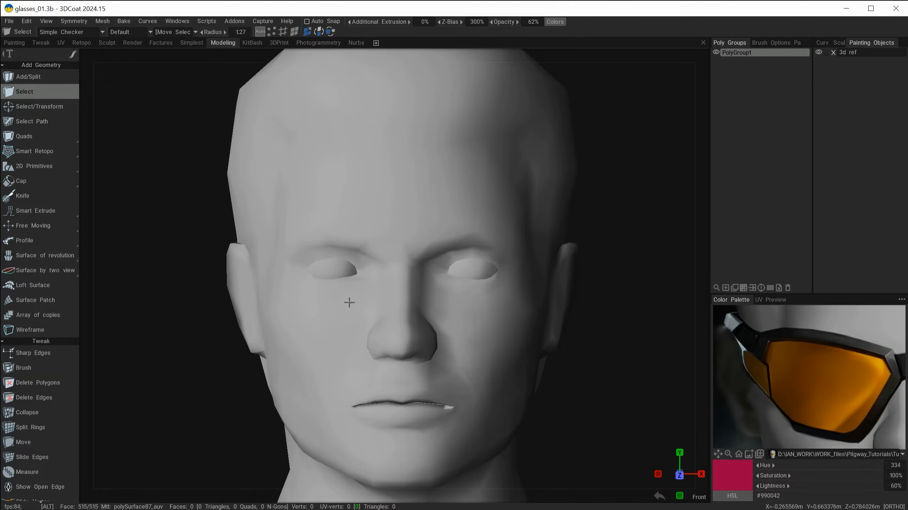
mouse_move(349, 300)
left_mouse_down("alt")
mouse_move(427, 308)
mouse_move(349, 296)
left_mouse_up("alt")
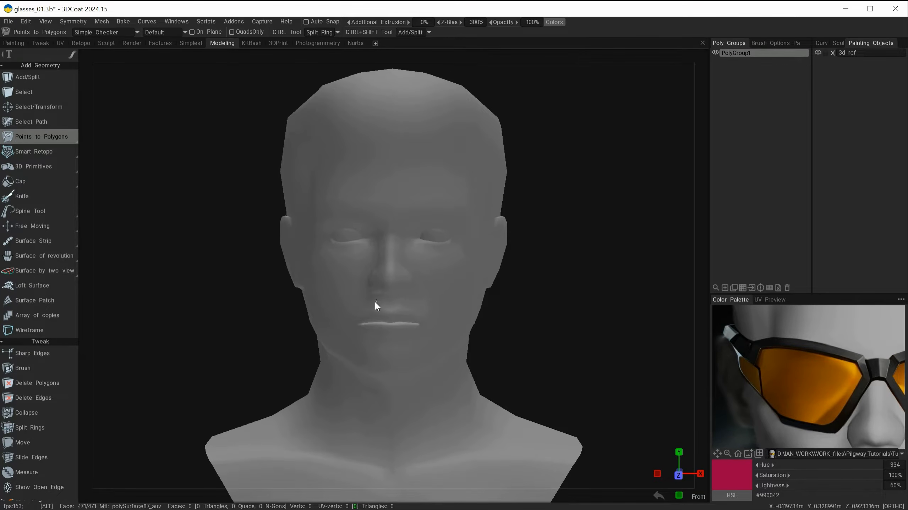
left_click_drag(374, 300, 393, 297, "alt")
right_click_drag(393, 298, 472, 300, "alt")
middle_click_drag(472, 301, 568, 344, "alt")
mouse_move(52, 139)
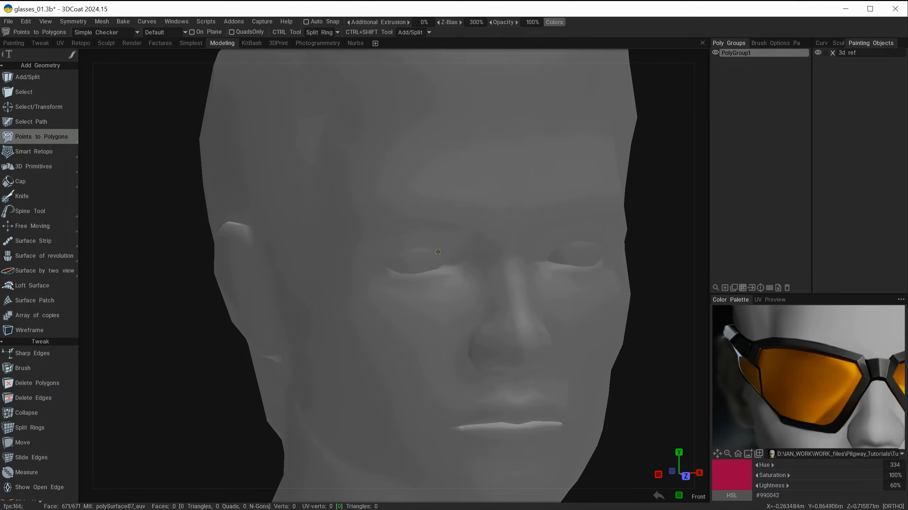
right_click_drag(439, 257, 464, 265, "alt")
middle_click_drag(465, 266, 411, 288, "alt")
left_click_drag(450, 297, 357, 204, "alt")
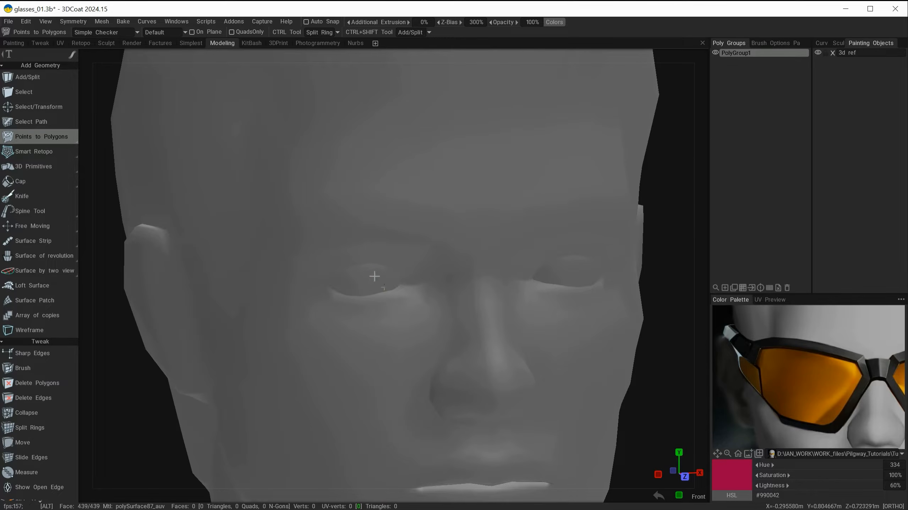
left_click_drag(375, 273, 307, 228, "alt")
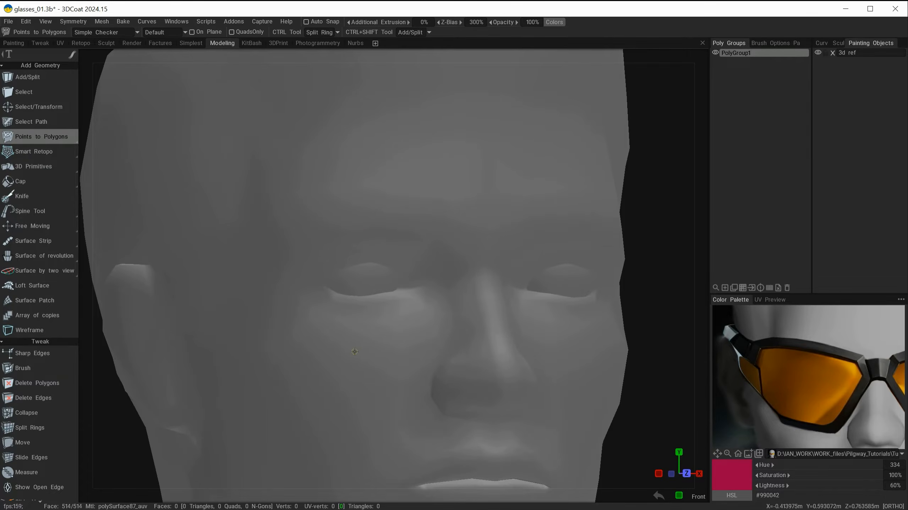
left_click_drag(354, 352, 342, 303, "alt")
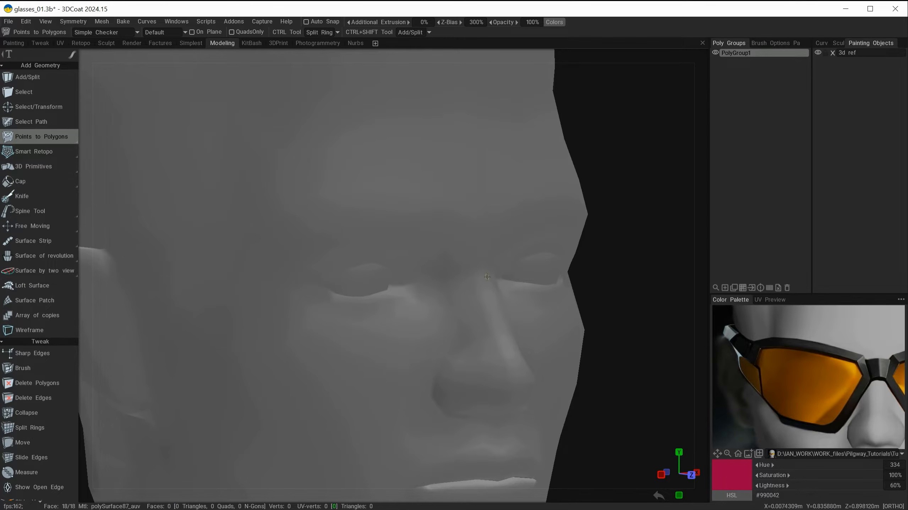
left_click_drag(410, 316, 475, 252, "alt")
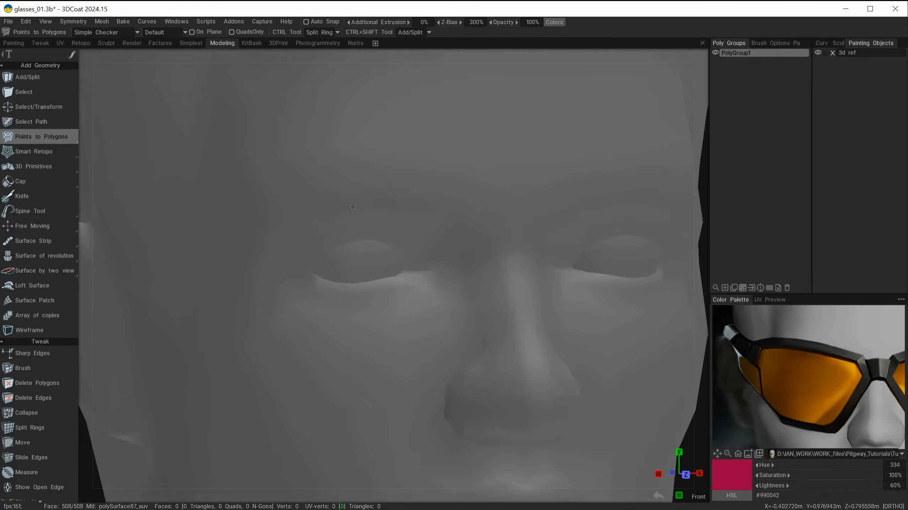
Place four points between the brow and the nose bridge with Points to Polygons to build the frame's first quad.
left_click_drag(300, 224, 394, 201, "alt")
left_click(393, 201)
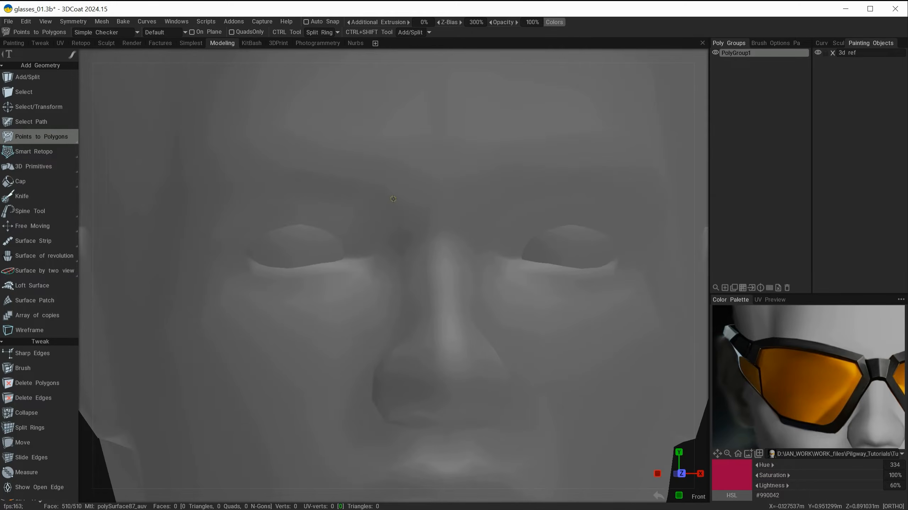
left_click(421, 191)
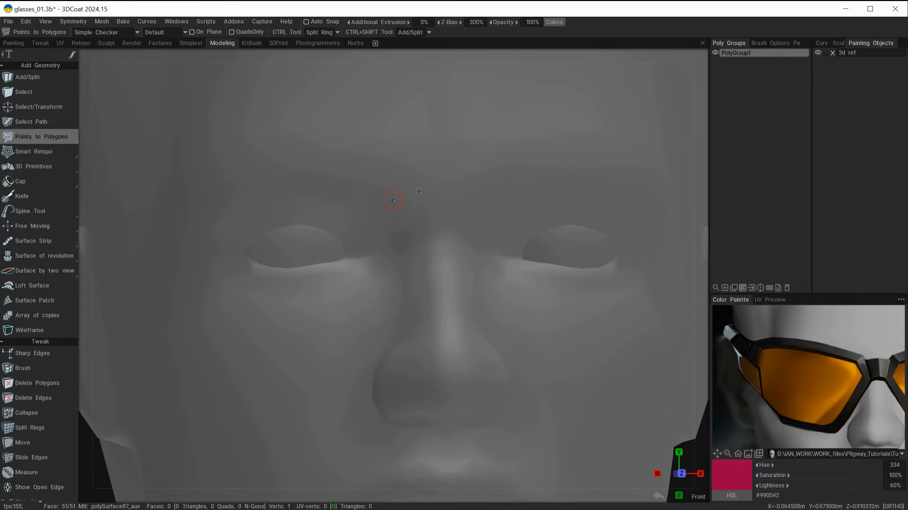
left_click(405, 234)
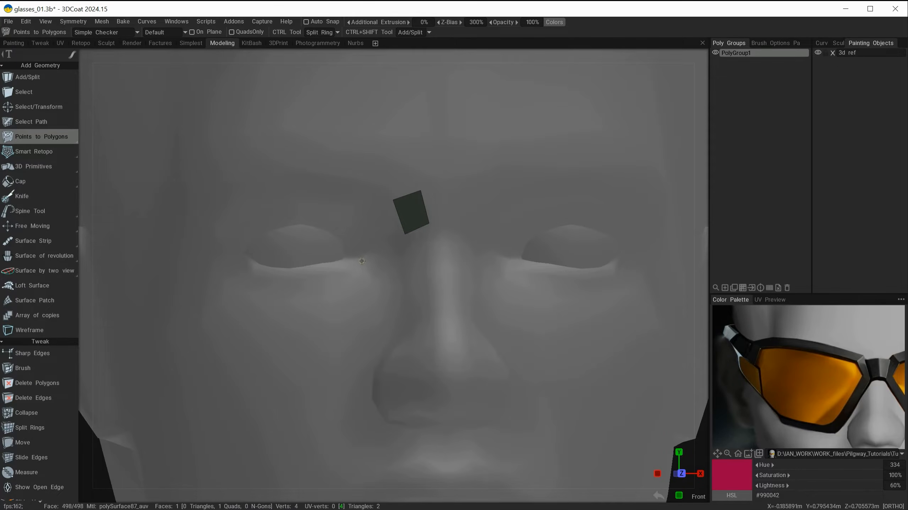
Extend the strip from the first quad with four more quads over the brow and down past the outer eye corner.
middle_click_drag(339, 259, 380, 279, "alt")
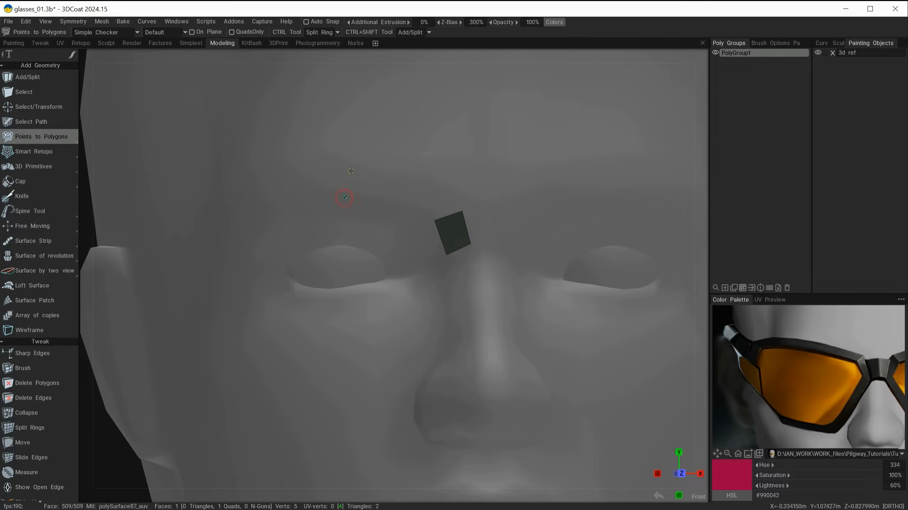
right_click(403, 197)
middle_click_drag(386, 229, 419, 237, "alt")
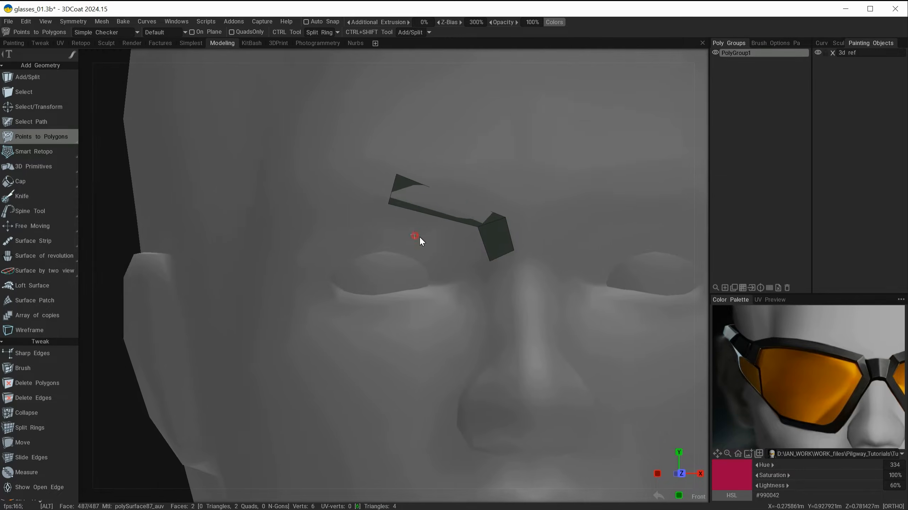
left_click_drag(416, 237, 373, 215, "alt")
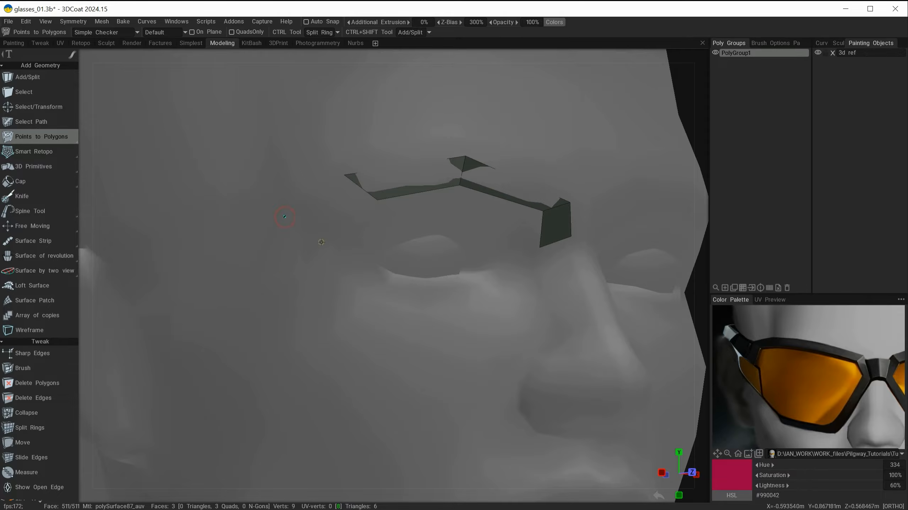
left_click(324, 241)
right_click(337, 207)
right_click(307, 249)
mouse_move(355, 334)
left_mouse_down("alt")
mouse_move(310, 348)
mouse_move(356, 339)
left_mouse_up("alt")
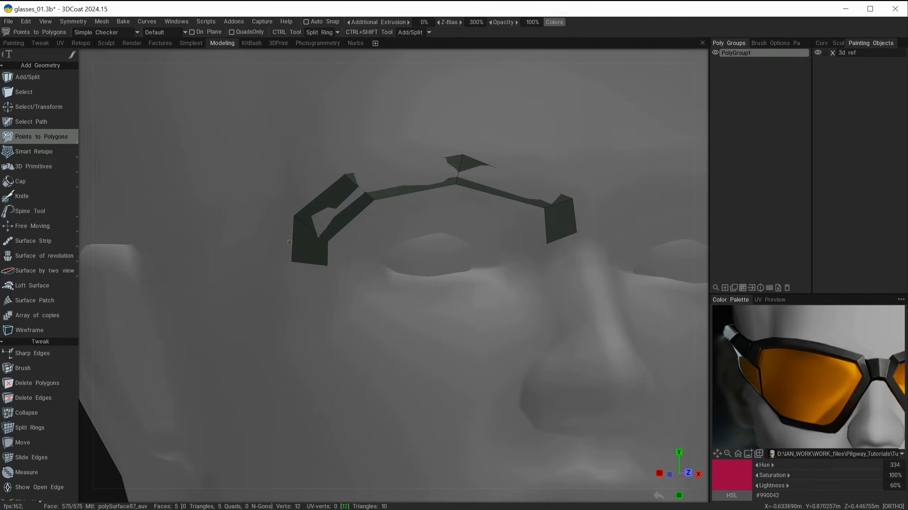
Reposition the lower corner vertices of the nose bridge quad to set the strip's direction down the nose.
middle_click_drag(309, 258, 420, 249, "alt")
middle_click_drag(525, 299, 399, 257, "alt")
left_click_drag(399, 257, 380, 262, "alt")
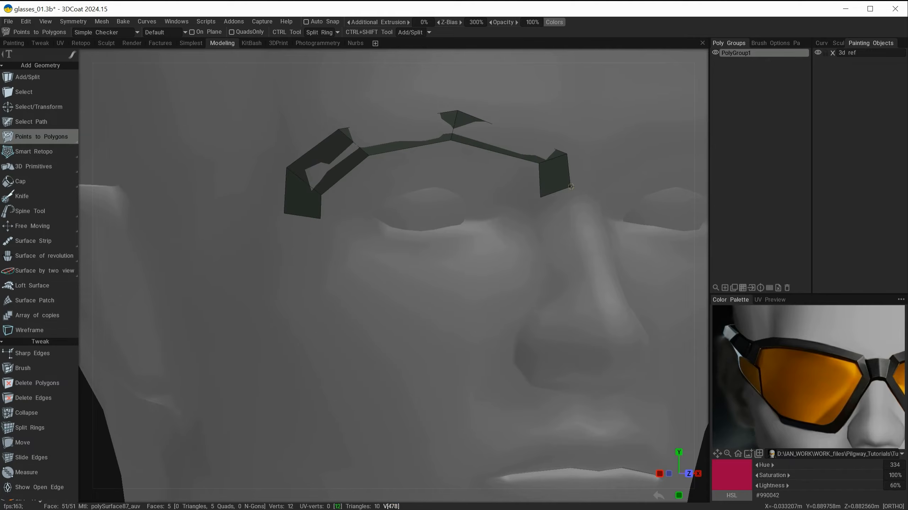
left_click_drag(571, 187, 542, 198)
left_click_drag(491, 314, 478, 358, "alt")
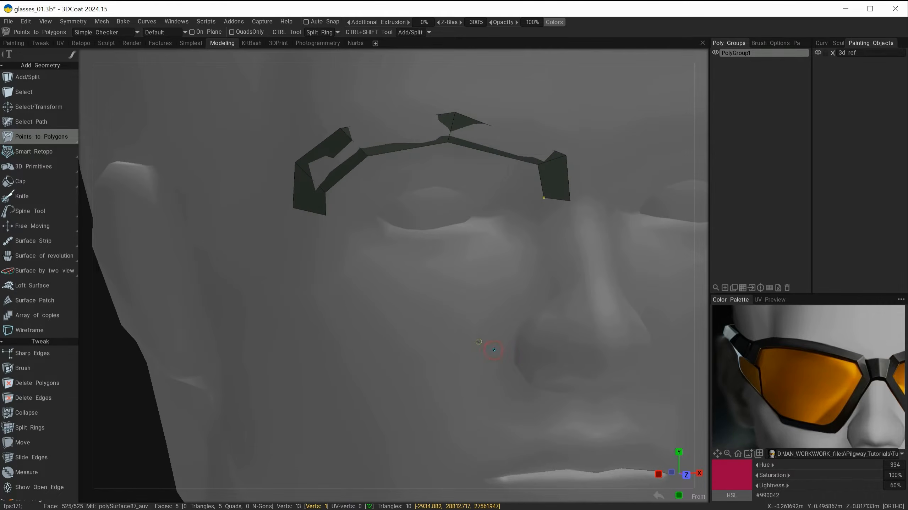
Add two quads to the frame strip, one down along the nose and one outward across the cheek.
left_click(493, 350)
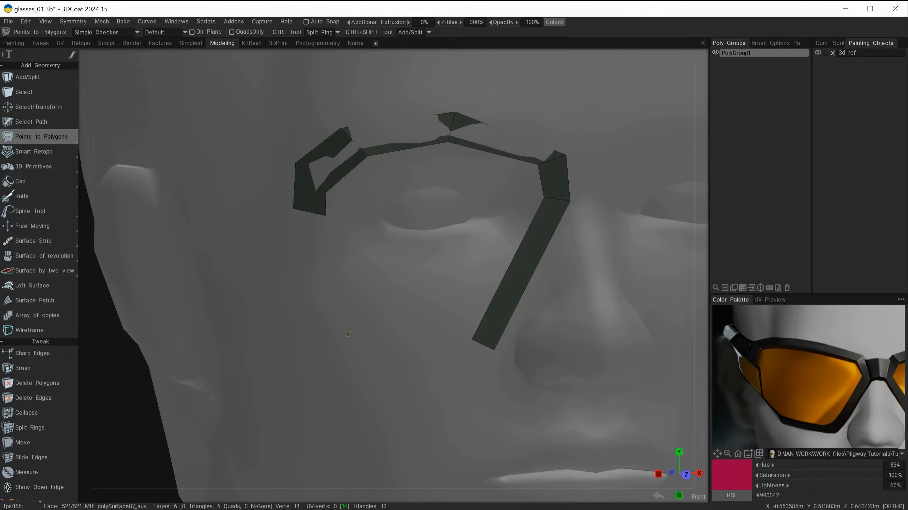
left_click(347, 365)
left_click_drag(347, 365, 356, 259, "alt")
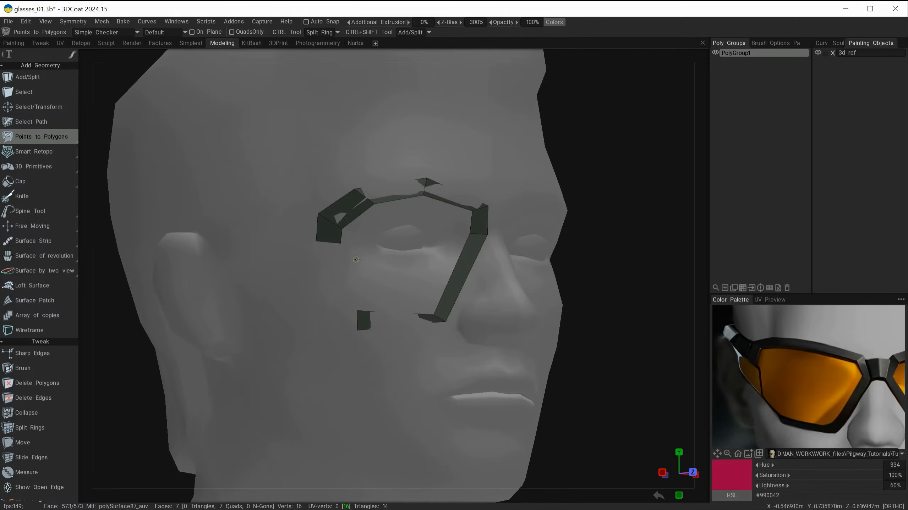
Adjust the lower vertices at both ends of the cheek quad to refine the frame's bottom edge.
mouse_move(424, 336)
left_mouse_down("alt")
mouse_move(391, 325)
mouse_move(430, 335)
left_mouse_up("alt")
right_click_drag(430, 334, 509, 358, "alt")
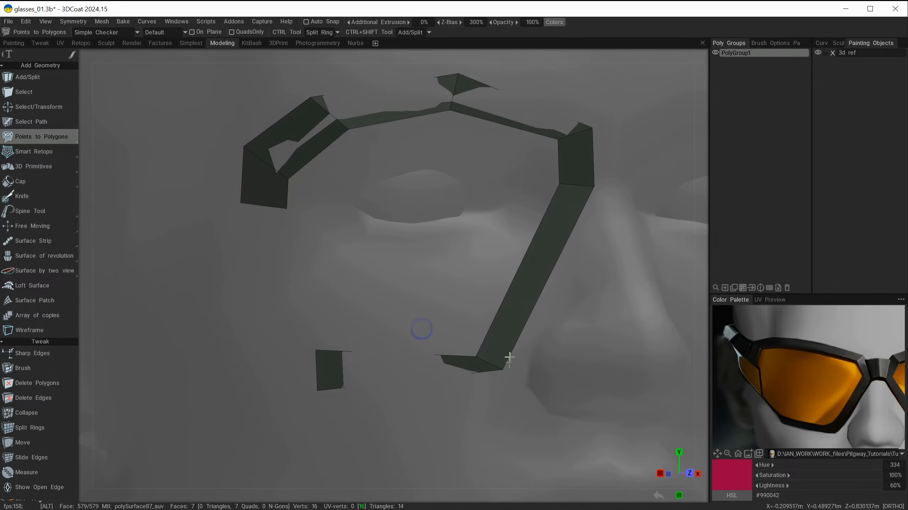
left_click_drag(403, 273, 442, 318, "alt")
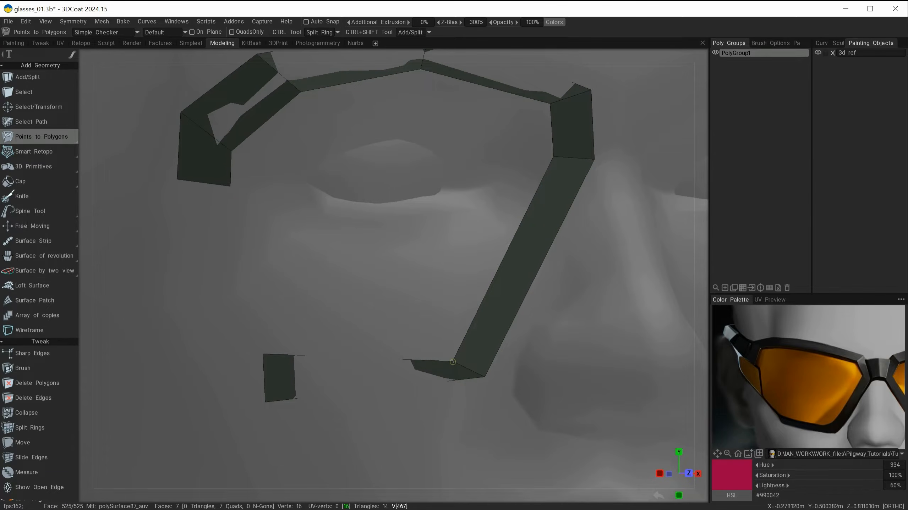
left_click_drag(453, 362, 418, 391)
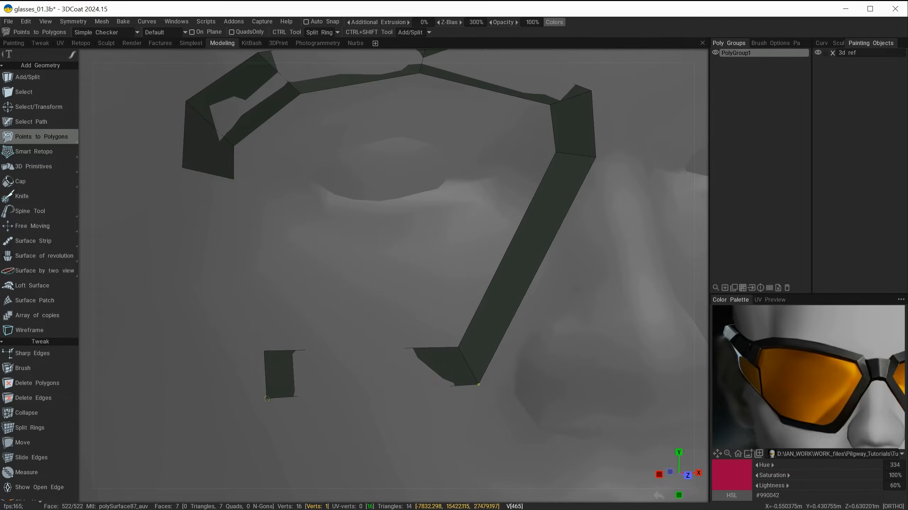
left_click_drag(267, 398, 263, 384)
left_click_drag(373, 399, 405, 318, "alt")
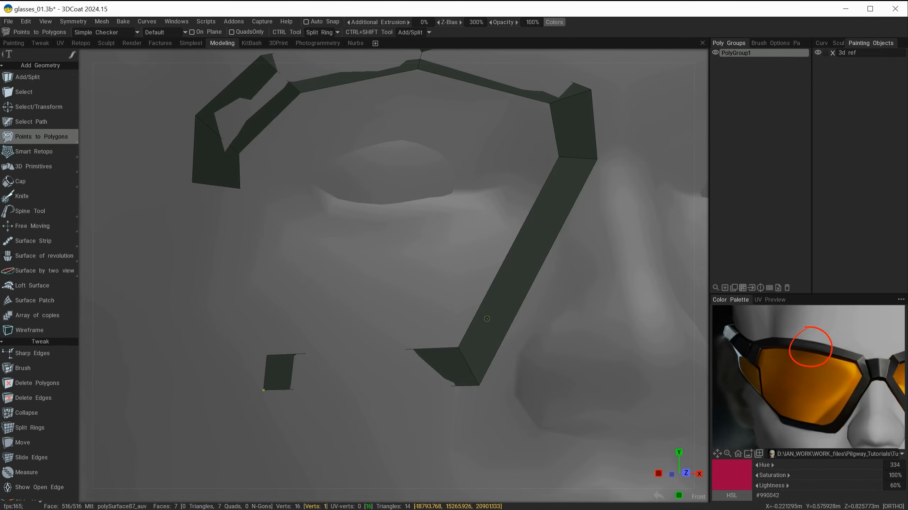
Lower the upper vertices at both ends of the cheek quad to make the bottom of the frame narrower.
right_click_drag(439, 261, 394, 264, "alt")
middle_click_drag(421, 289, 422, 302, "alt")
mouse_move(421, 302)
left_mouse_down("alt")
mouse_move(449, 312)
mouse_move(402, 309)
mouse_move(434, 310)
left_mouse_up("alt")
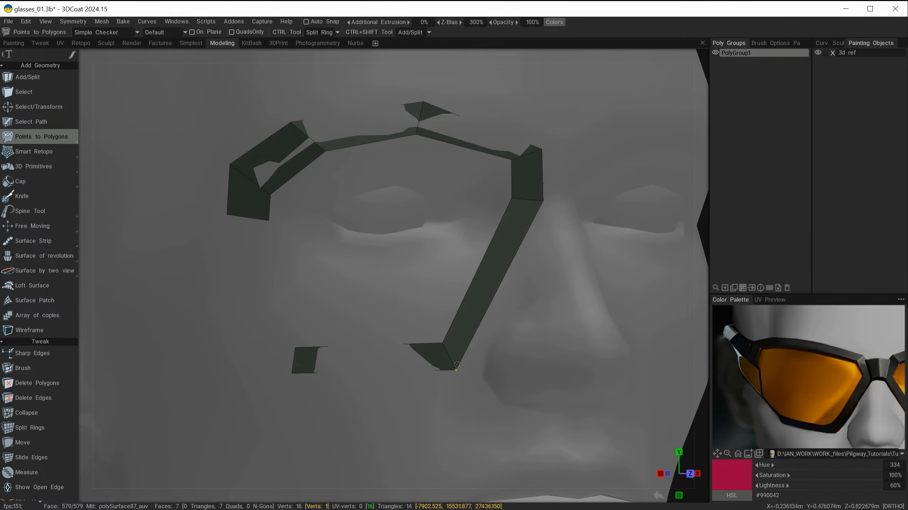
right_click_drag(443, 343, 445, 348)
right_click_drag(295, 347, 296, 350)
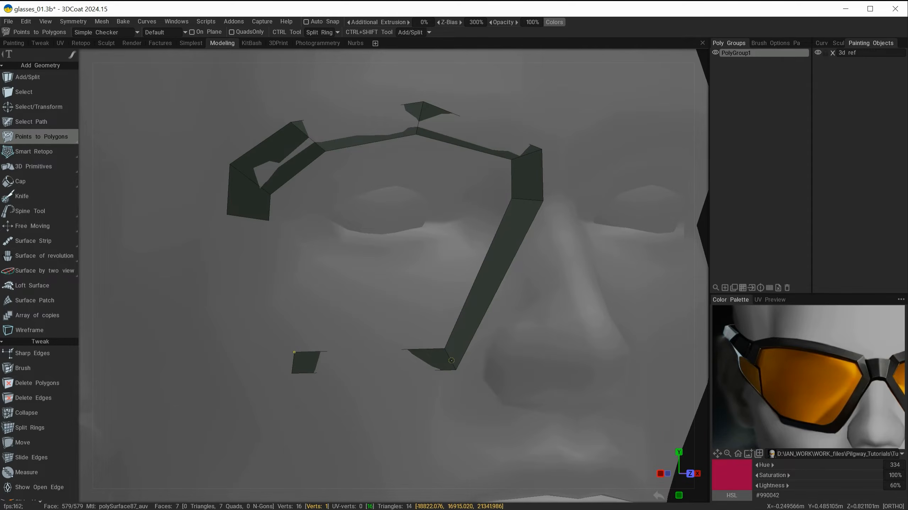
Narrow the quad at the nose bridge by moving its lower inner vertex and its upper outer vertex inward.
right_click_drag(517, 198, 524, 199)
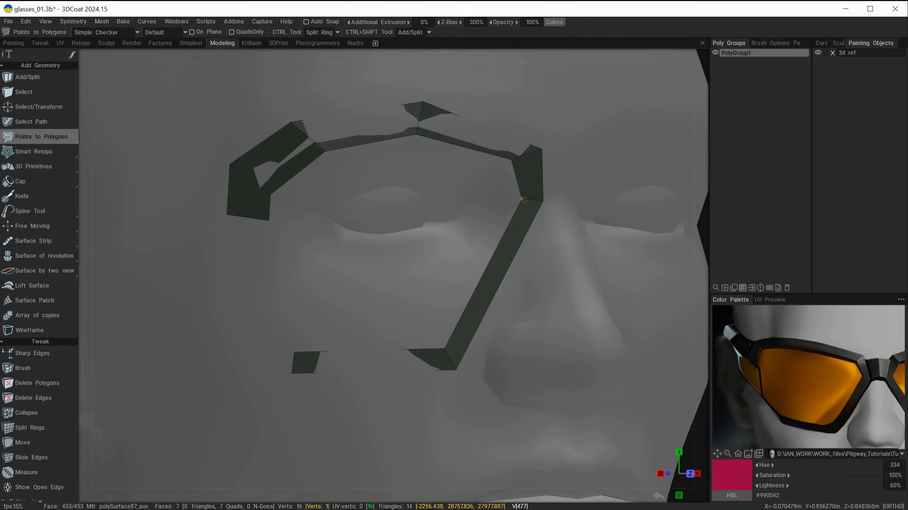
mouse_move(540, 150)
left_mouse_down()
mouse_move(534, 145)
mouse_move(505, 166)
mouse_move(533, 160)
mouse_move(528, 154)
left_mouse_up()
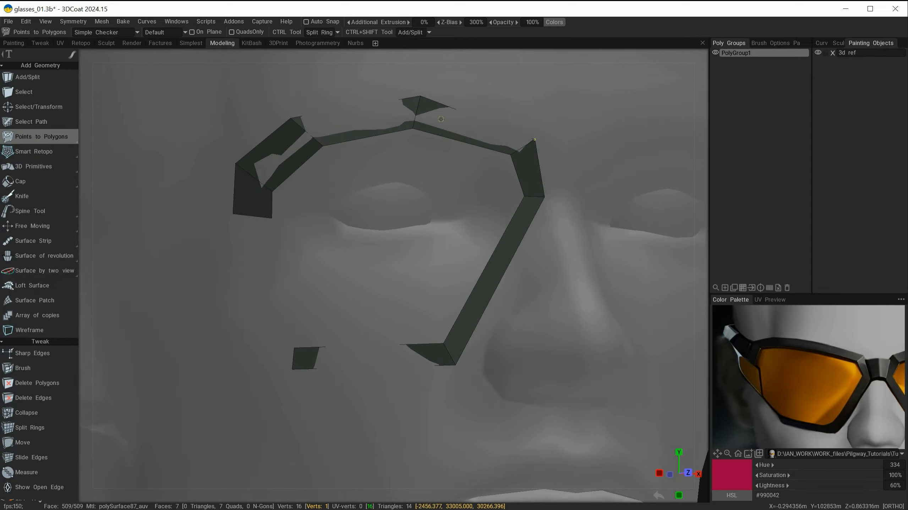
left_click_drag(424, 116, 427, 124, "alt")
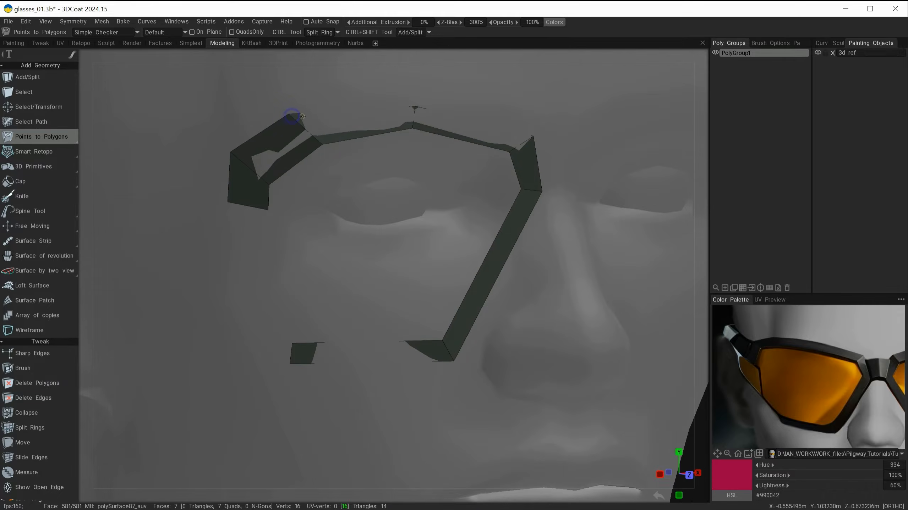
Move the upper vertices of the outer brow quads toward the eye to slim that part of the frame.
left_click_drag(302, 116, 319, 139)
left_click_drag(232, 152, 256, 208)
left_click_drag(311, 218, 342, 222, "alt")
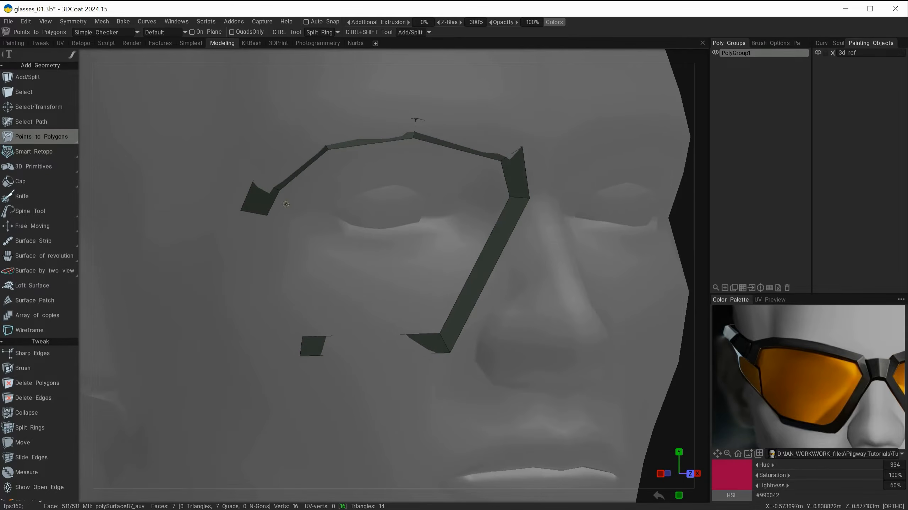
mouse_move(381, 140)
left_mouse_down("alt")
mouse_move(481, 148)
mouse_move(391, 155)
mouse_move(382, 132)
left_mouse_up("alt")
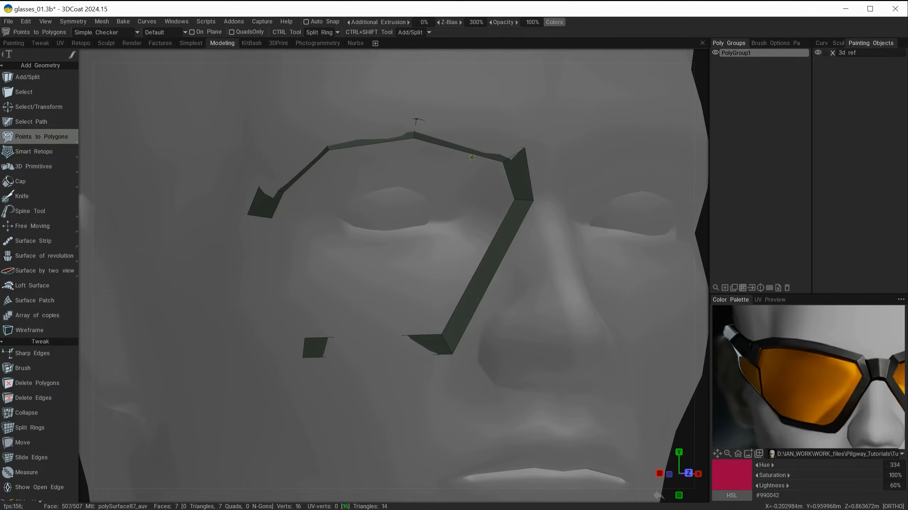
Hide the 3d ref head and nudge the strip's inner corner vertex by the nose bridge to even out its width.
left_click(819, 53)
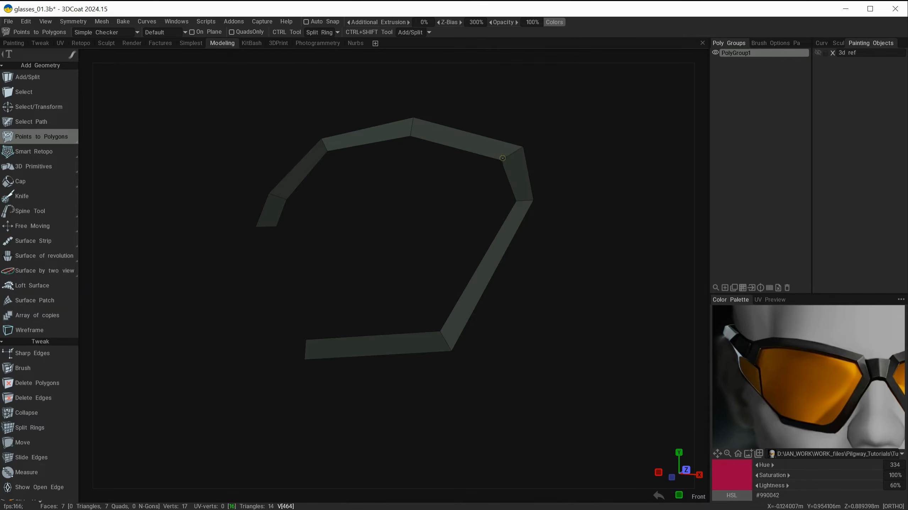
left_click_drag(503, 158, 510, 156)
left_click_drag(354, 243, 375, 239, "alt")
left_click_drag(454, 208, 538, 161, "alt")
left_click_drag(322, 286, 265, 297, "alt")
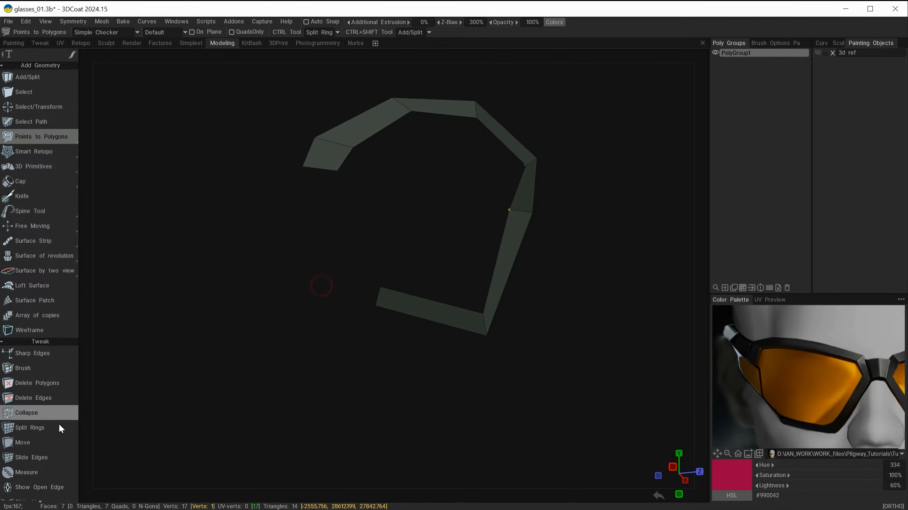
Clear the stray points from the retopo mesh and show the 3d ref head again.
scroll(73, 260, "down", 5)
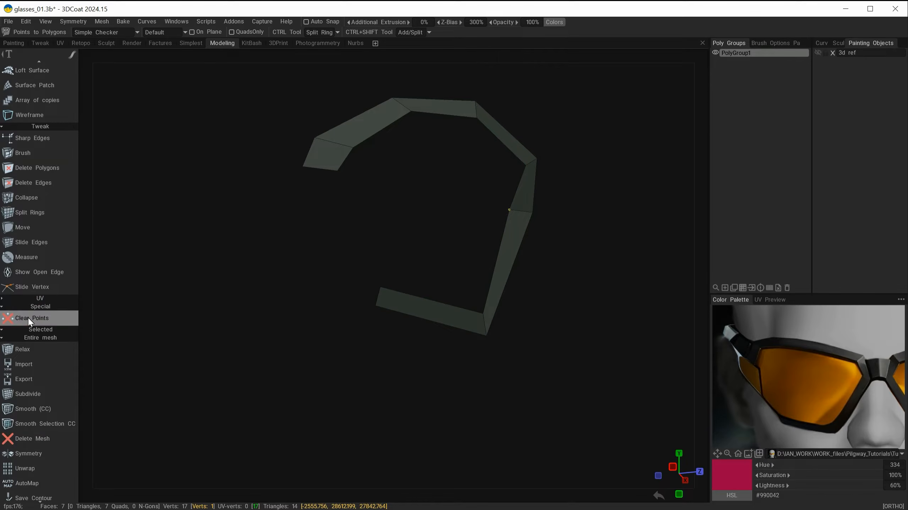
left_click_drag(361, 226, 259, 275, "alt")
left_click_drag(359, 244, 344, 260, "alt")
left_click(817, 52)
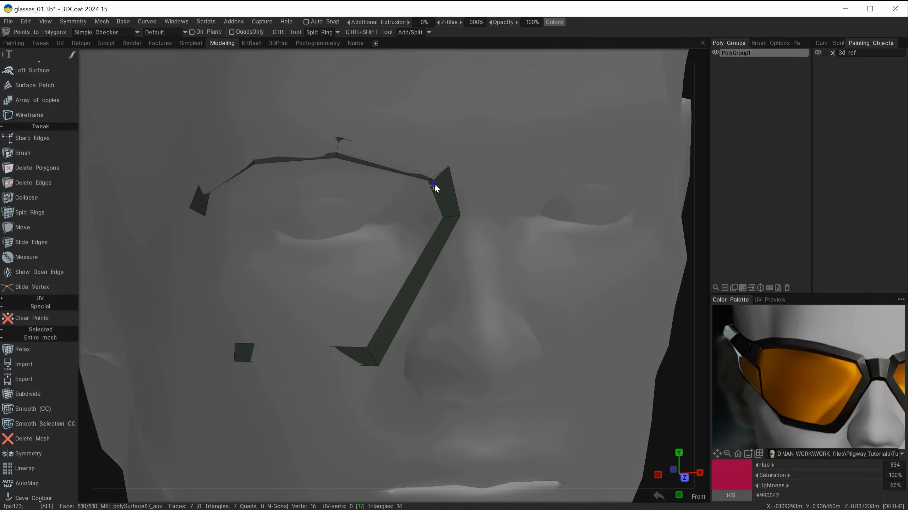
left_click_drag(436, 187, 361, 220, "alt")
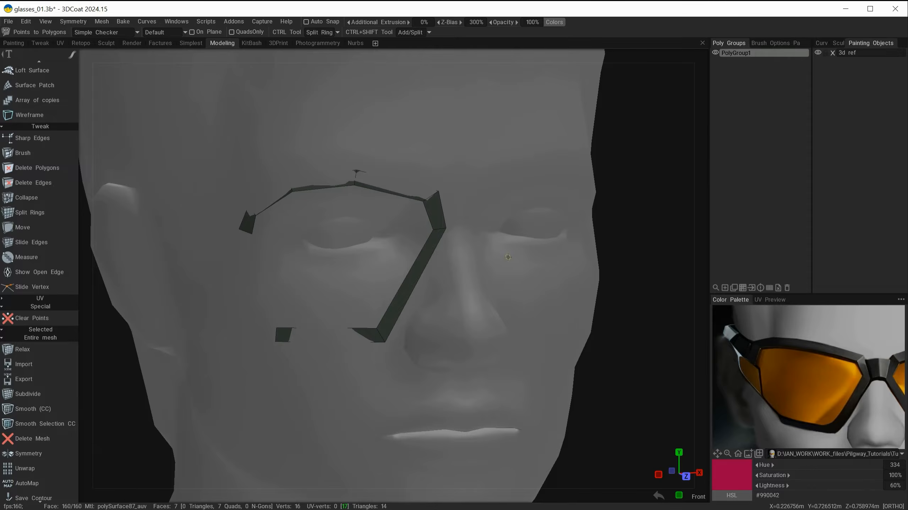
Move the whole frame strip forward, away from the face, with the Free Moving tool.
key("space")
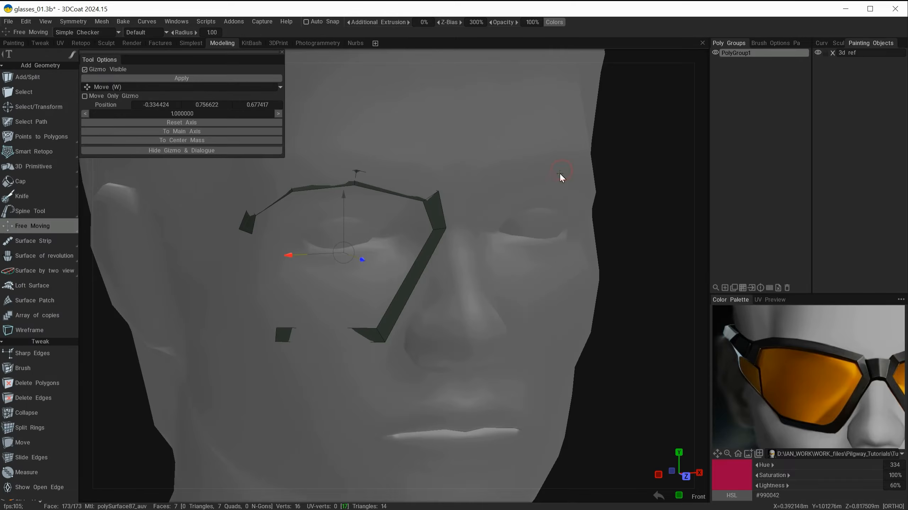
left_click(560, 171)
left_click_drag(362, 234, 375, 207, "alt")
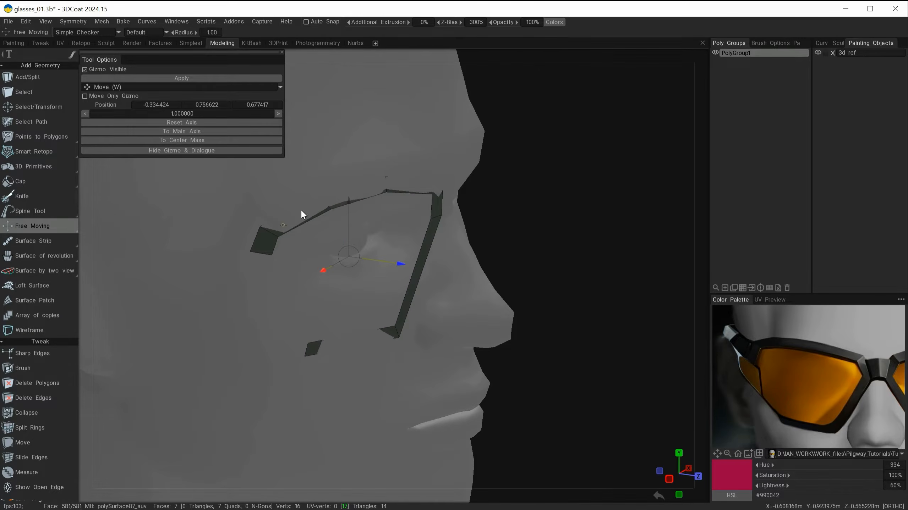
left_click_drag(399, 263, 410, 280)
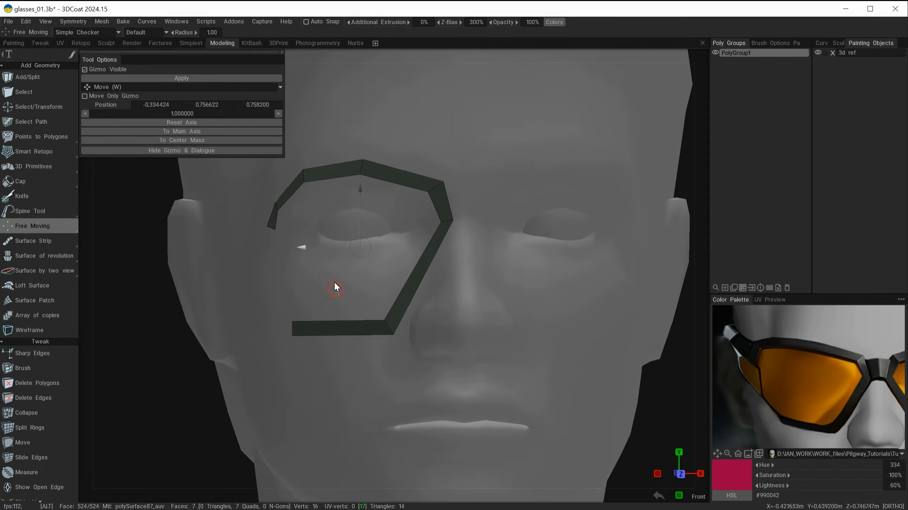
mouse_move(326, 278)
left_mouse_down("alt")
mouse_move(434, 290)
mouse_move(353, 289)
mouse_move(444, 284)
mouse_move(298, 290)
mouse_move(344, 292)
left_mouse_up("alt")
key("Escape")
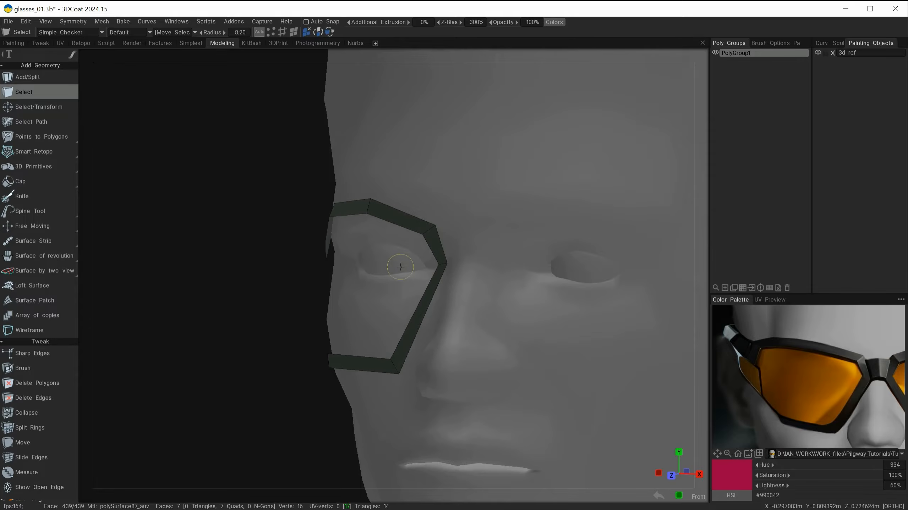
Switch the Select tool to edge selection mode for editing the frame strip.
mouse_move(401, 267)
left_mouse_down("alt")
mouse_move(354, 269)
mouse_move(349, 219)
left_mouse_up("alt")
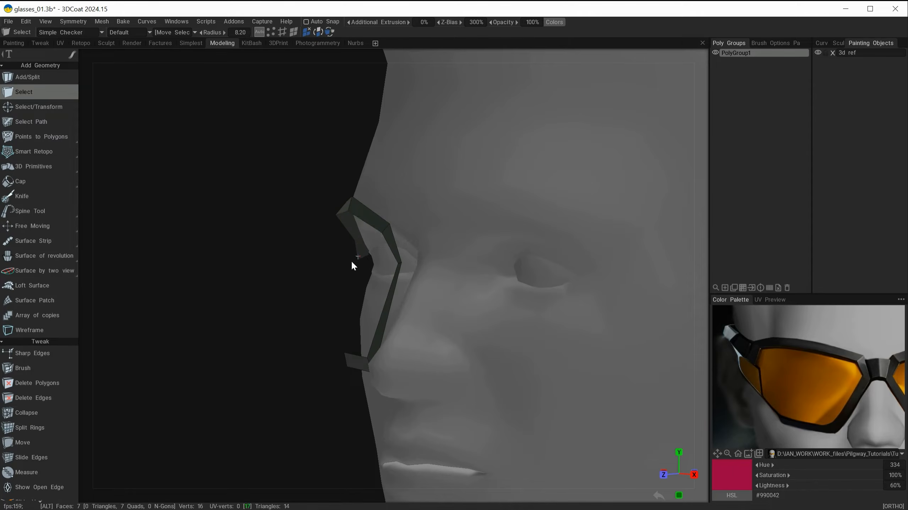
left_click_drag(352, 262, 362, 247, "alt")
left_click_drag(518, 265, 427, 259, "alt")
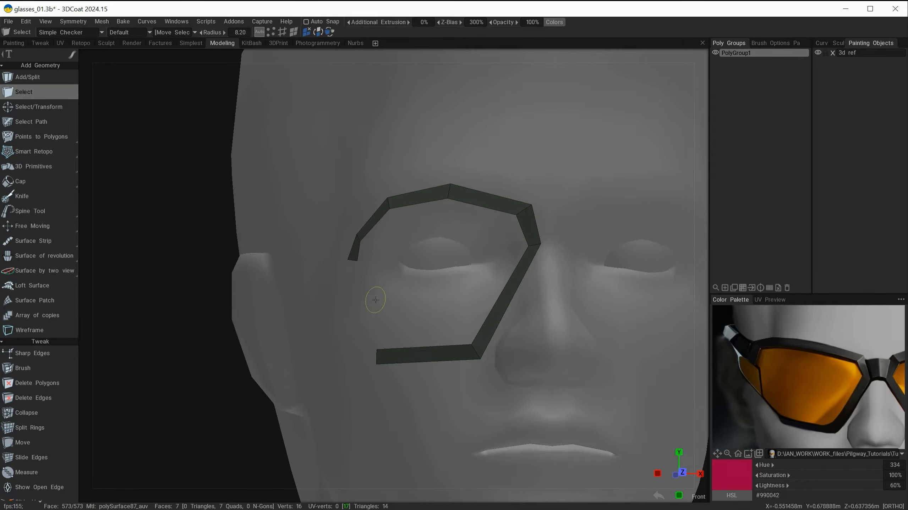
left_click_drag(415, 268, 420, 230, "alt")
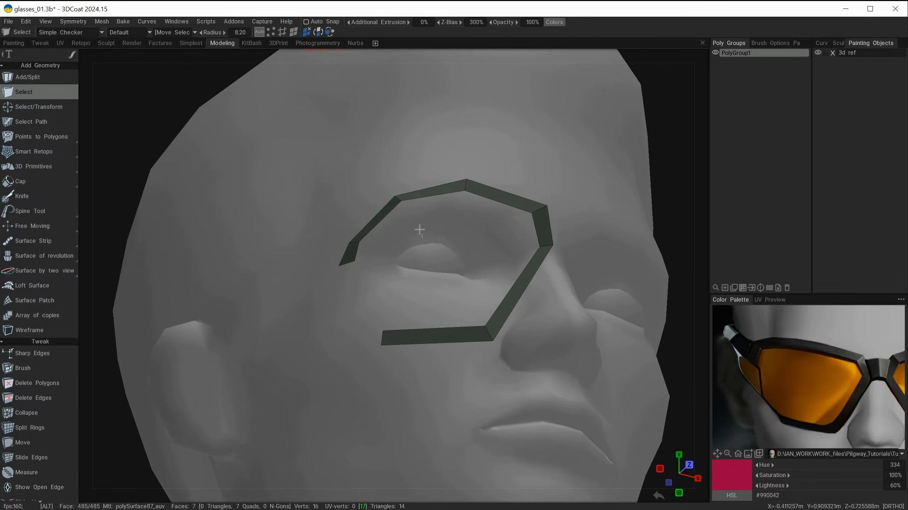
left_click(283, 32)
scroll(417, 193, "up", 6)
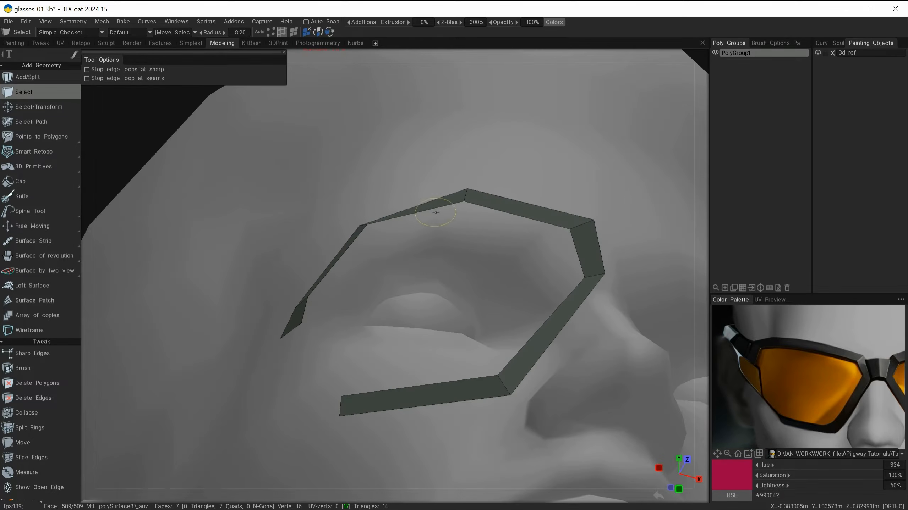
left_click(435, 207)
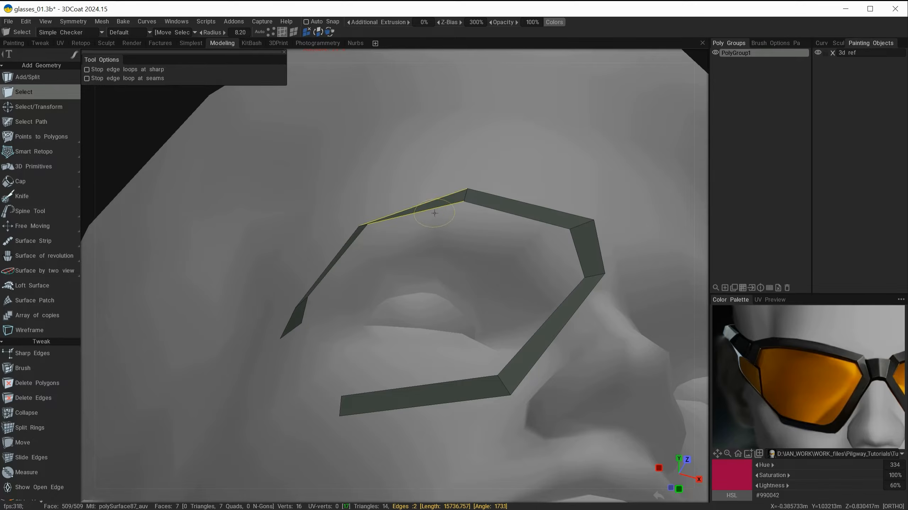
left_click(437, 207, "ctrl")
key("space")
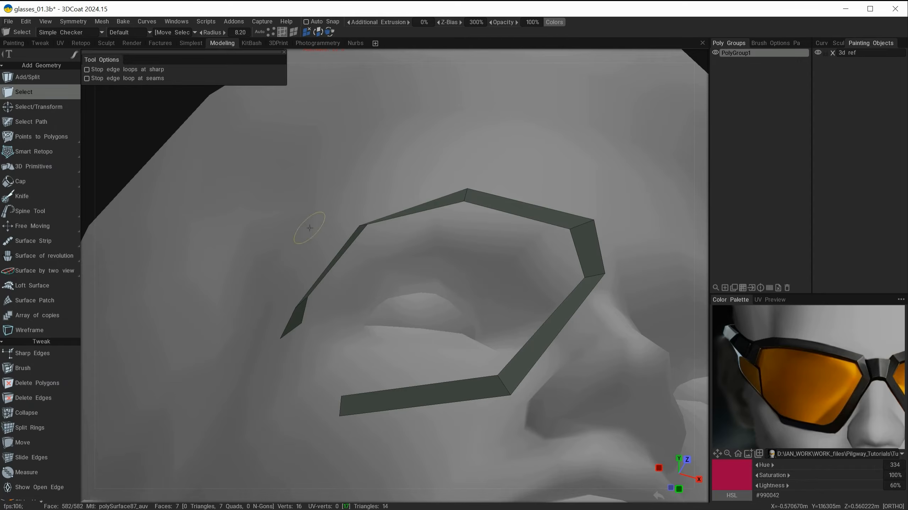
Pick the lower edge of the outer brow quad with Select/Transform and nudge it upward.
left_click(42, 107)
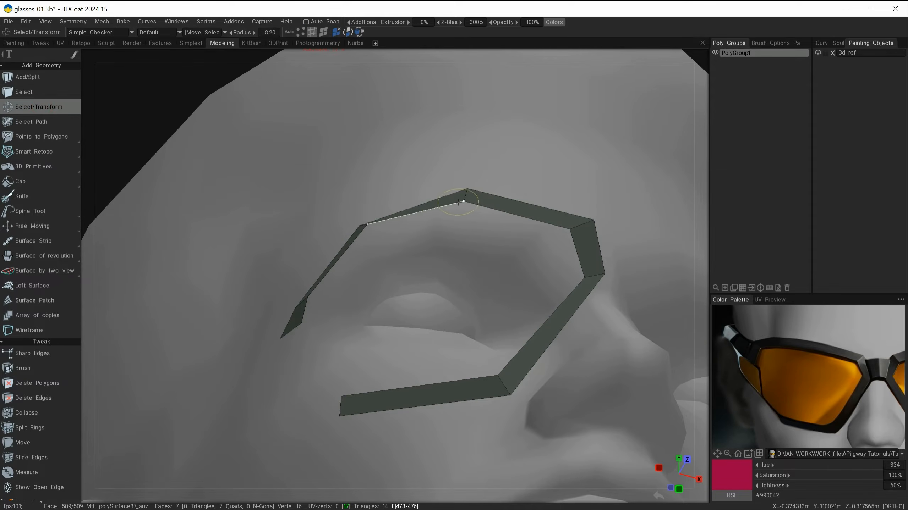
left_click(444, 206)
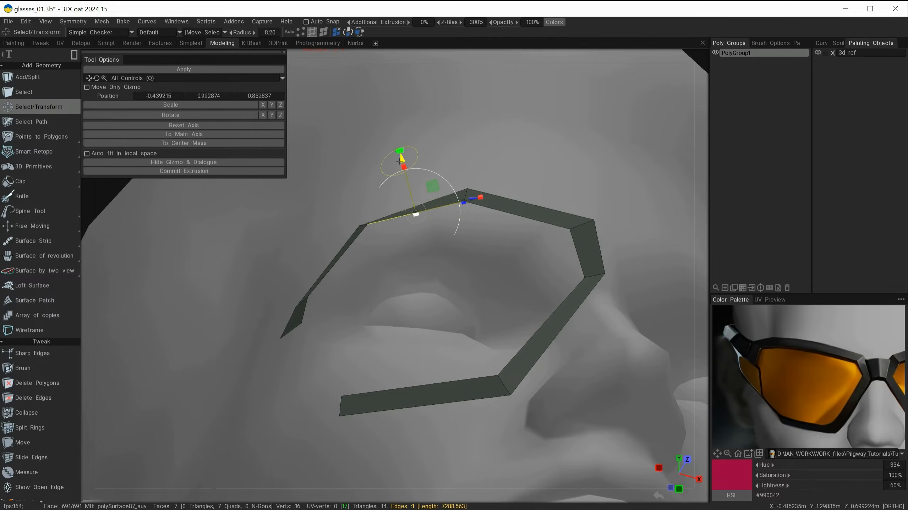
left_click_drag(399, 161, 398, 156)
Move the nose-bridge quad's inner edge forward, and reposition its lower inner vertex separately with Select/Transform.
left_click_drag(533, 260, 509, 284, "alt")
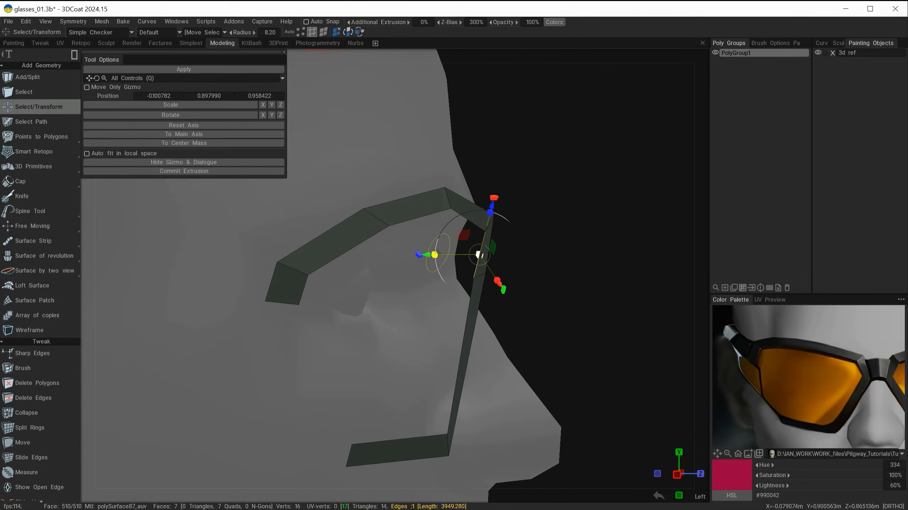
left_click_drag(481, 255, 393, 125)
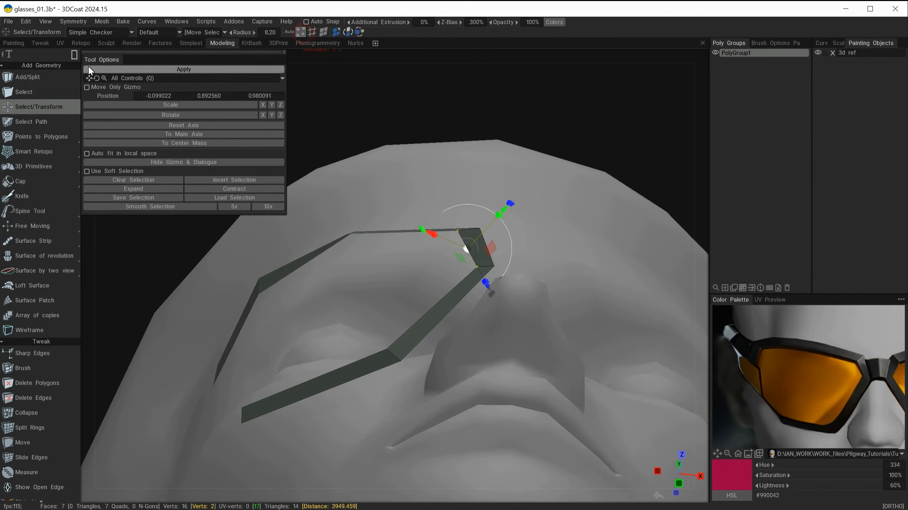
left_click(90, 56)
mouse_move(418, 279)
left_mouse_down("alt")
mouse_move(470, 307)
mouse_move(484, 259)
left_mouse_up("alt")
key("Escape")
left_click(484, 264)
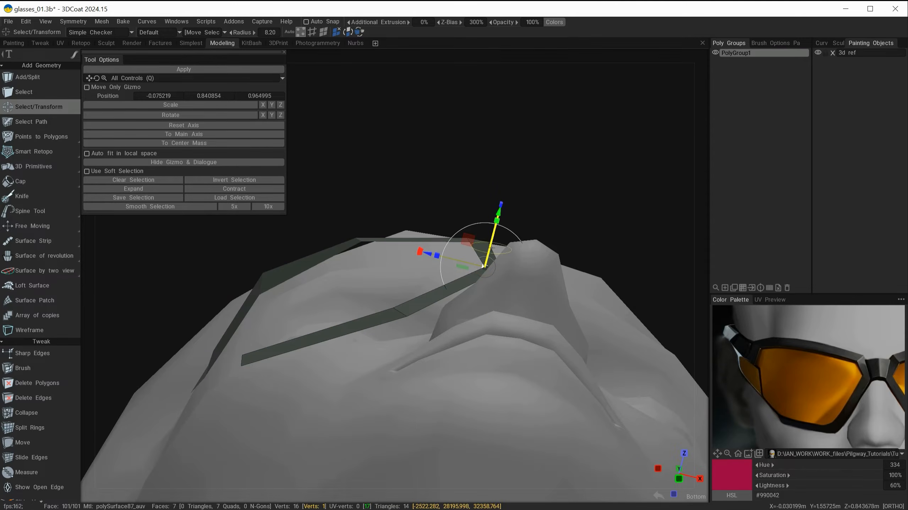
key("Escape")
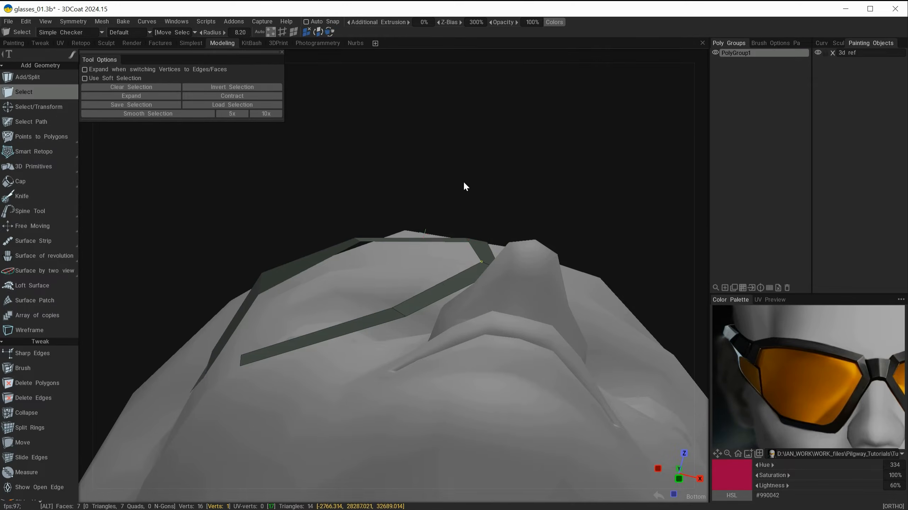
Fine-tune the lower inner vertex of the nose-bridge quad with the Move tool to even out the strip's bend.
left_click_drag(464, 186, 524, 188, "alt")
scroll(524, 188, "up", 2)
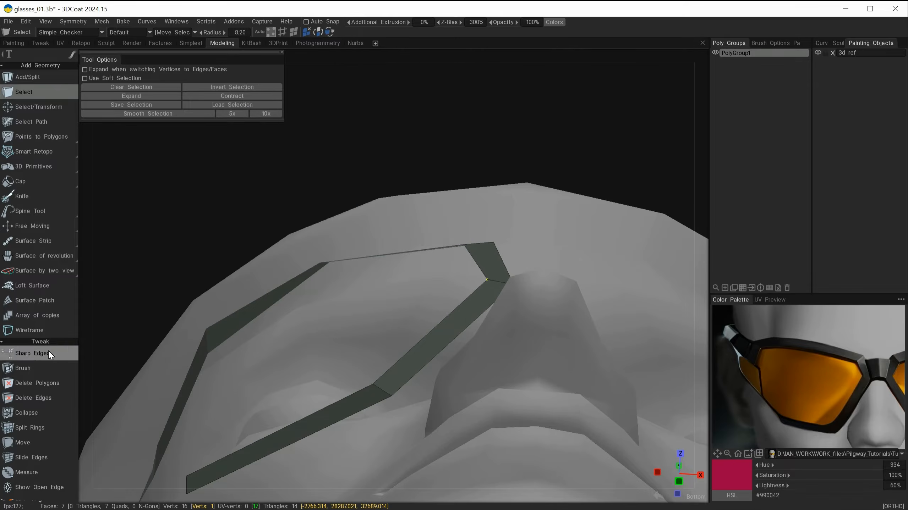
left_click(24, 442)
left_click_drag(379, 286, 391, 276, "alt")
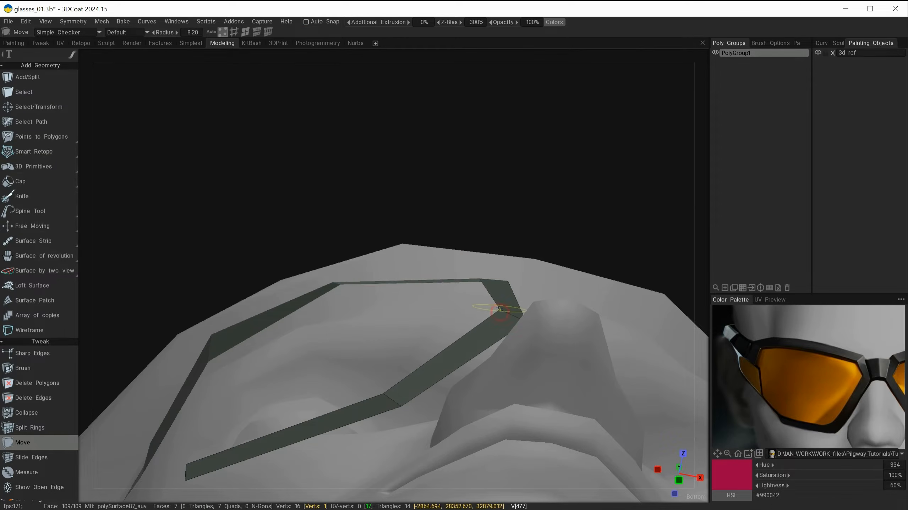
mouse_move(499, 309)
left_mouse_down("alt")
mouse_move(491, 290)
mouse_move(441, 358)
mouse_move(436, 239)
mouse_move(428, 255)
mouse_move(436, 266)
left_mouse_up("alt")
left_click_drag(383, 285, 399, 282)
mouse_move(407, 279)
left_mouse_down("alt")
mouse_move(433, 282)
mouse_move(435, 260)
mouse_move(456, 259)
mouse_move(466, 201)
mouse_move(432, 207)
mouse_move(476, 253)
mouse_move(462, 163)
mouse_move(425, 293)
mouse_move(532, 156)
mouse_move(430, 253)
mouse_move(429, 241)
left_mouse_up("alt")
Reduce the Move radius and shift the inner vertex at the strip's temple end outward to straighten the last quad.
left_click_drag(212, 264, 498, 314, "alt")
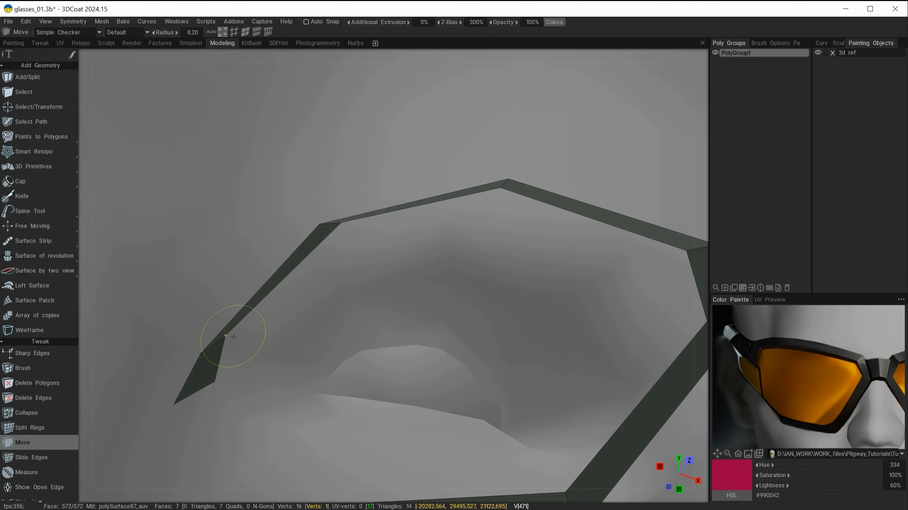
mouse_move(235, 339)
left_mouse_down("alt")
mouse_move(266, 324)
mouse_move(224, 336)
mouse_move(230, 395)
mouse_move(187, 419)
left_mouse_up("alt")
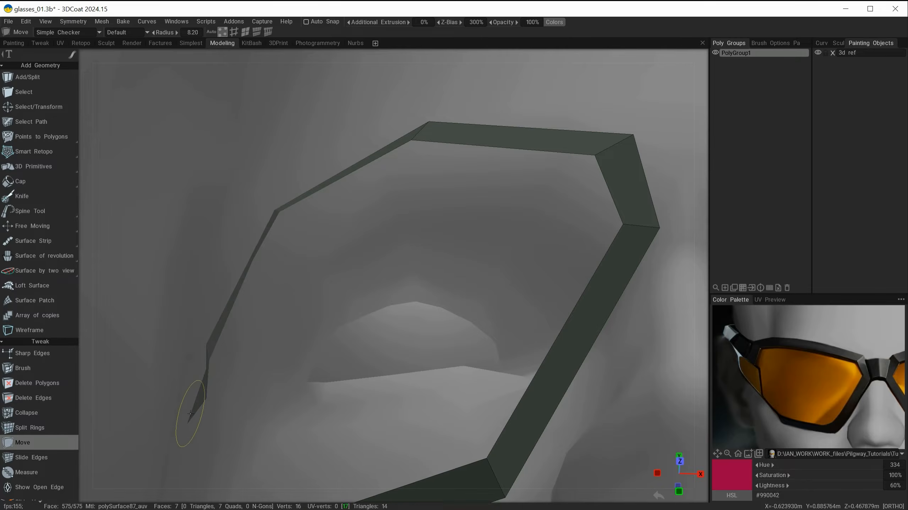
middle_click_drag(242, 323, 406, 211, "alt")
right_click_drag(364, 284, 332, 318, "alt")
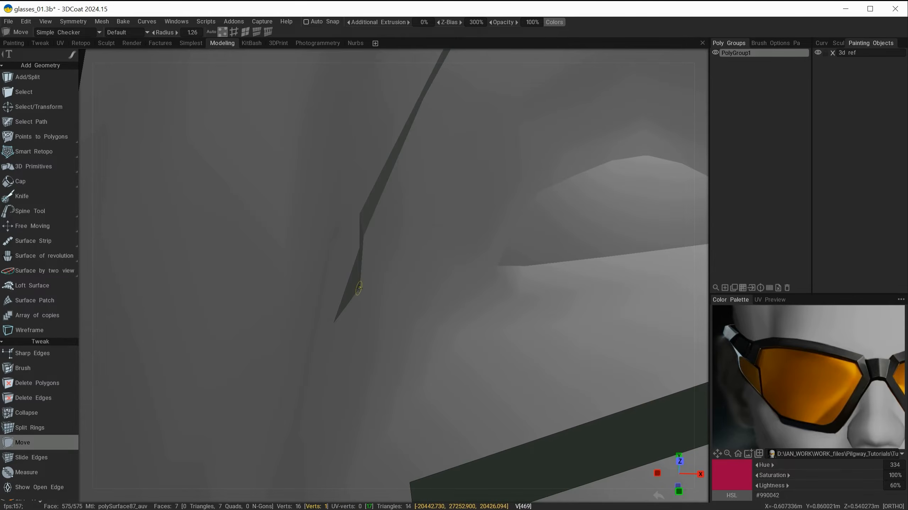
left_click_drag(360, 289, 342, 284)
right_click_drag(391, 227, 387, 248, "alt")
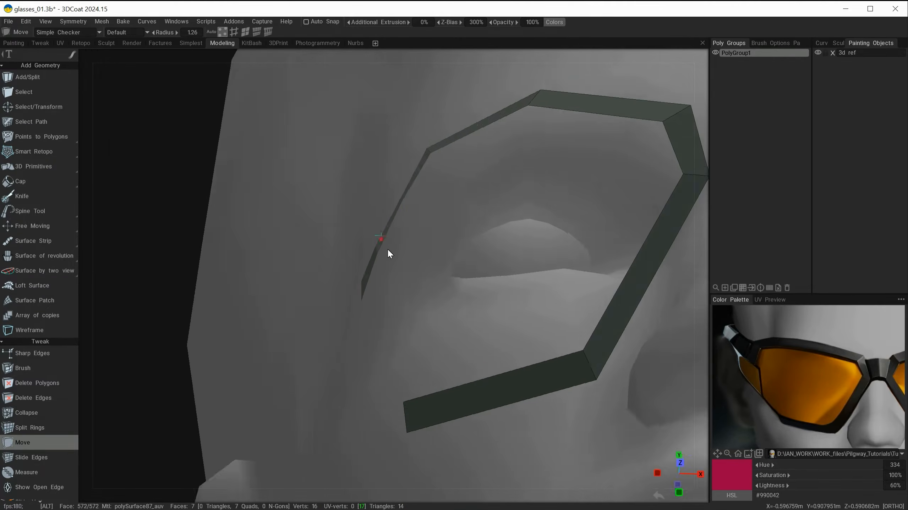
Adjust the corner vertices along the outer brow and temple so the strip curves evenly around the head.
left_click_drag(387, 249, 372, 314, "alt")
left_click_drag(419, 267, 437, 284, "alt")
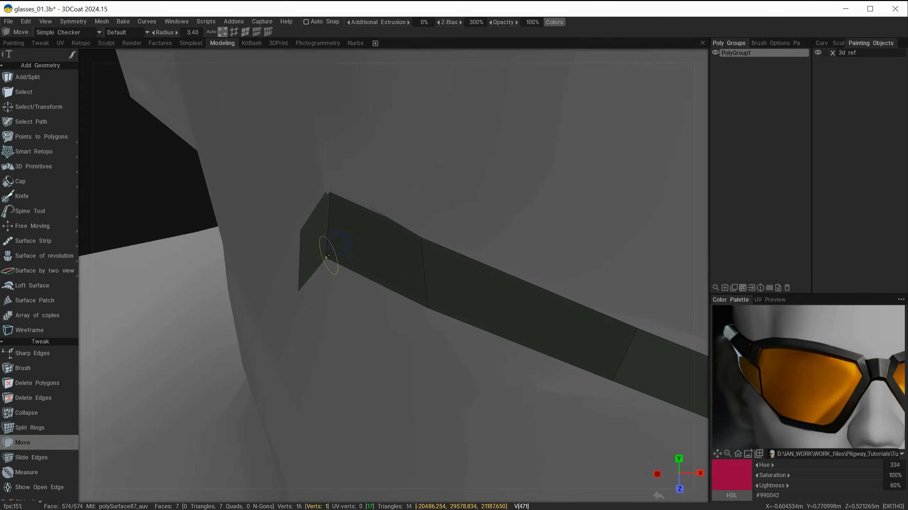
left_click_drag(379, 255, 361, 199, "alt")
left_click_drag(336, 165, 381, 199, "alt")
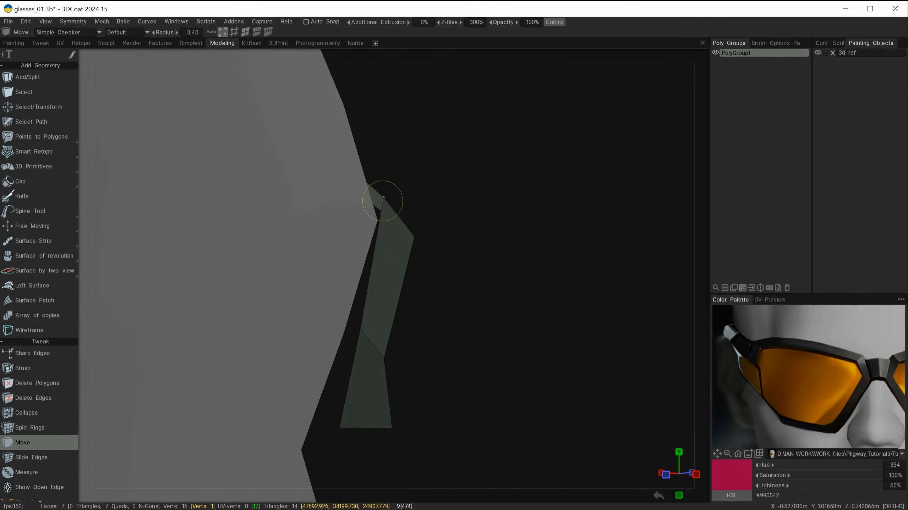
left_click_drag(359, 418, 385, 408, "alt")
left_click_drag(396, 274, 335, 257, "alt")
right_click_drag(334, 257, 475, 250, "alt")
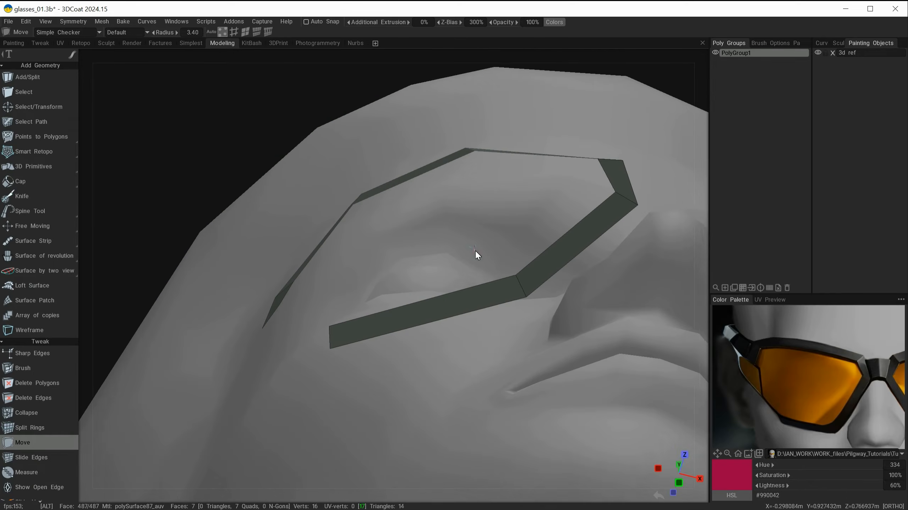
left_click_drag(476, 250, 379, 315, "alt")
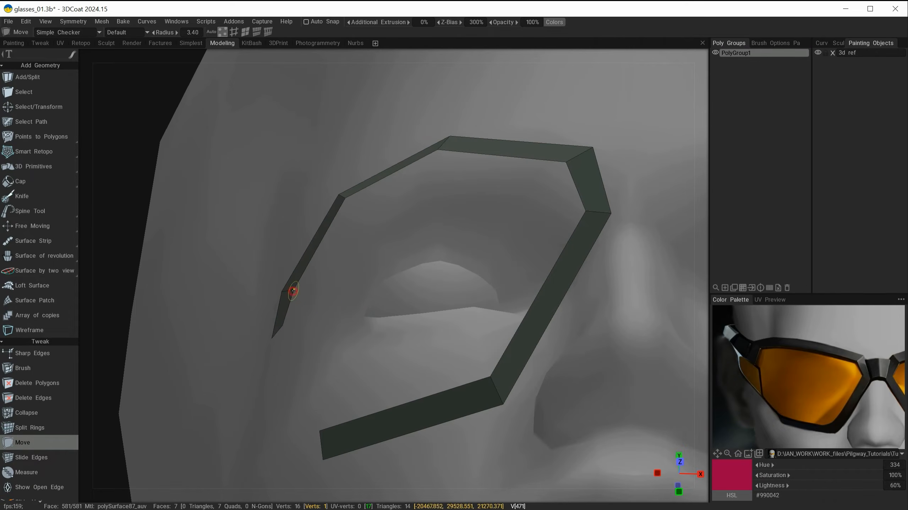
left_click_drag(292, 290, 327, 260, "alt")
Raise the outer end of the lower frame strip and move its corner edge beside the nose up slightly.
left_click_drag(380, 303, 326, 342, "alt")
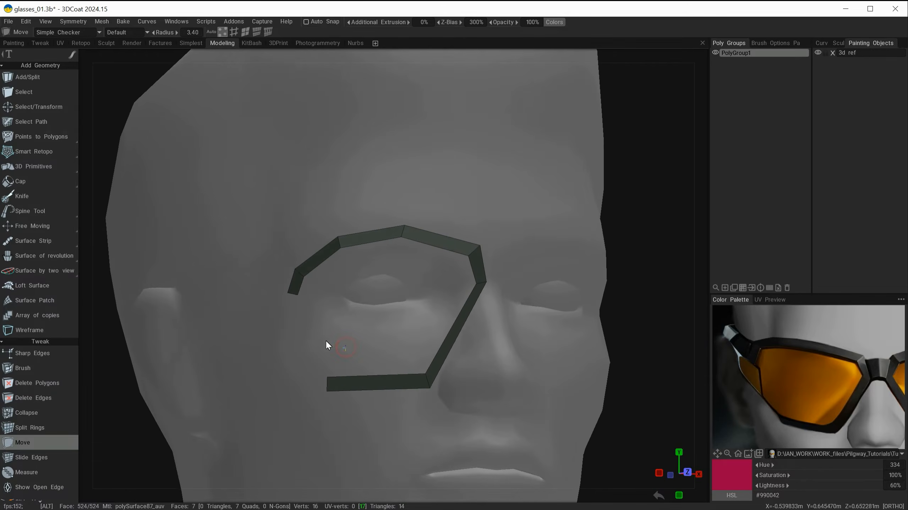
mouse_move(327, 378)
left_mouse_down()
mouse_move(332, 366)
mouse_move(329, 379)
left_mouse_up()
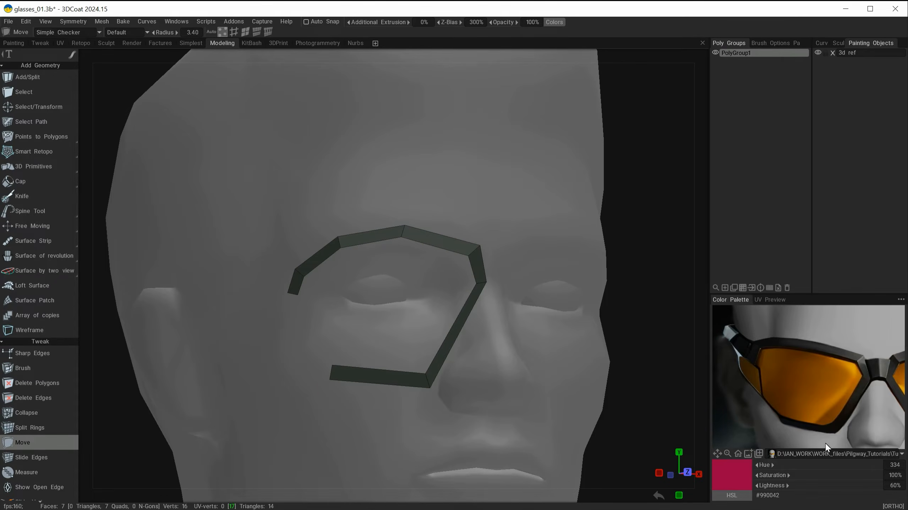
left_click_drag(434, 427, 401, 411, "alt")
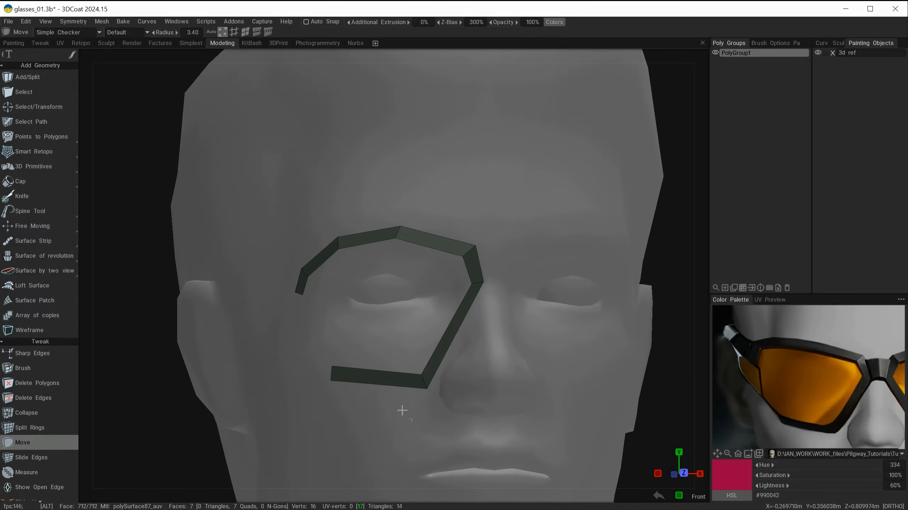
right_click_drag(402, 398, 448, 401, "alt")
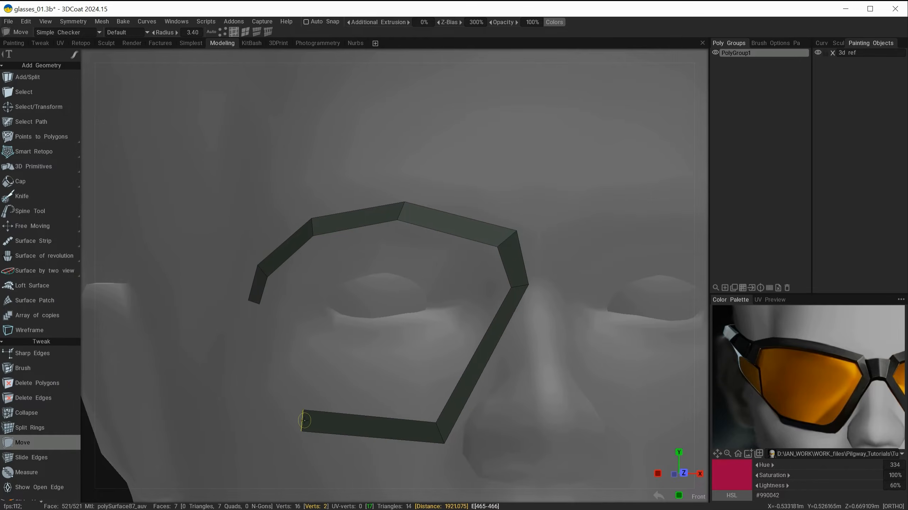
left_click_drag(304, 420, 310, 412)
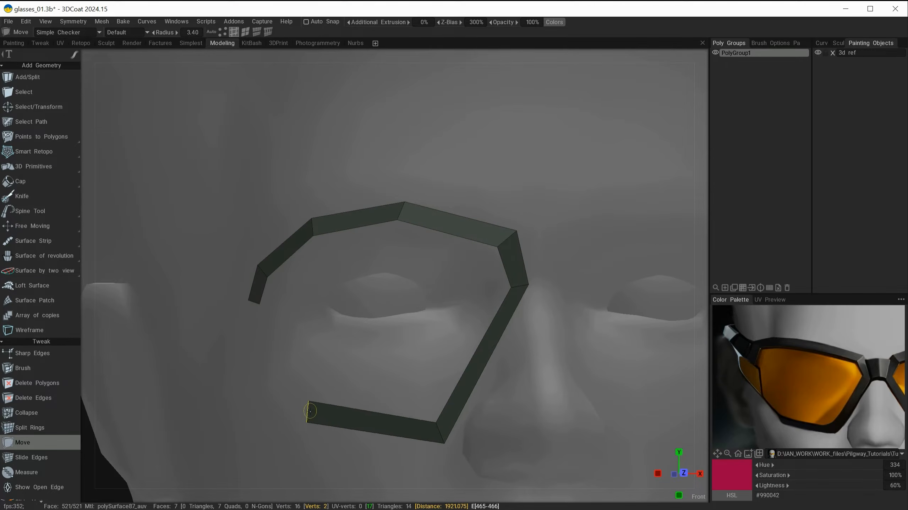
left_click_drag(436, 433, 438, 428)
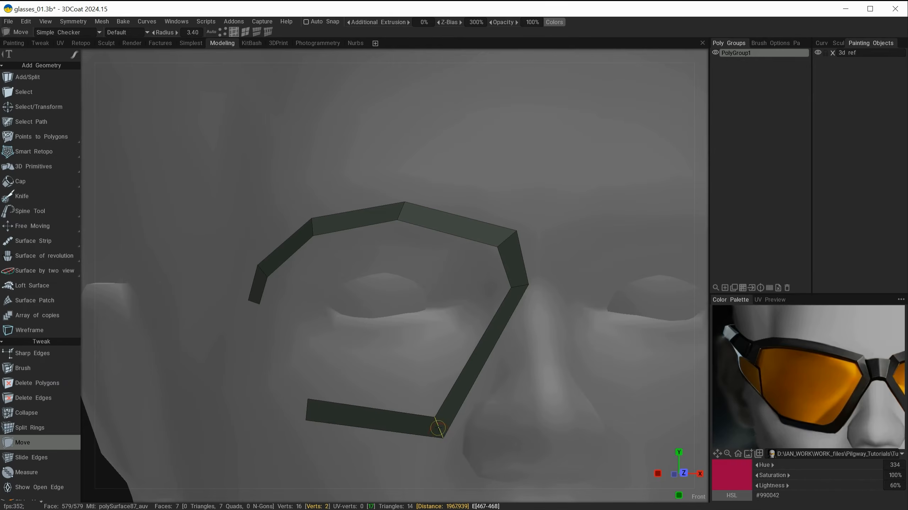
right_click_drag(510, 145, 453, 140, "alt")
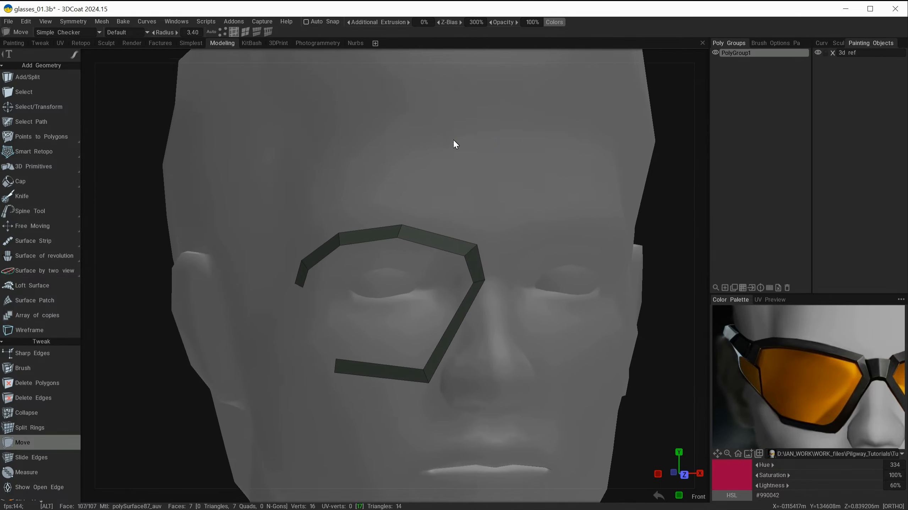
left_click_drag(453, 140, 478, 176, "alt")
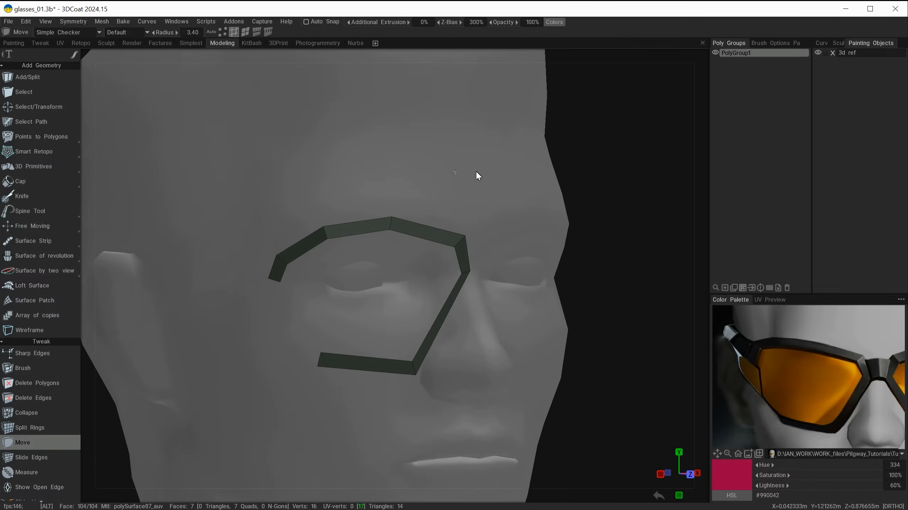
left_click_drag(396, 310, 326, 312, "alt")
left_click_drag(465, 315, 302, 279, "alt")
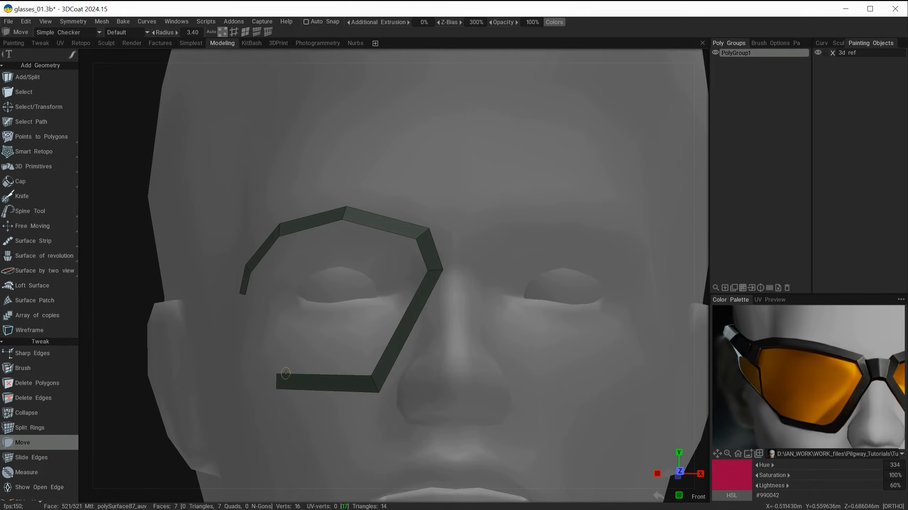
Extrude all seven inner edges of the lens frame strip with Transform and commit the extrusion in place.
left_click_drag(344, 313, 354, 313, "alt")
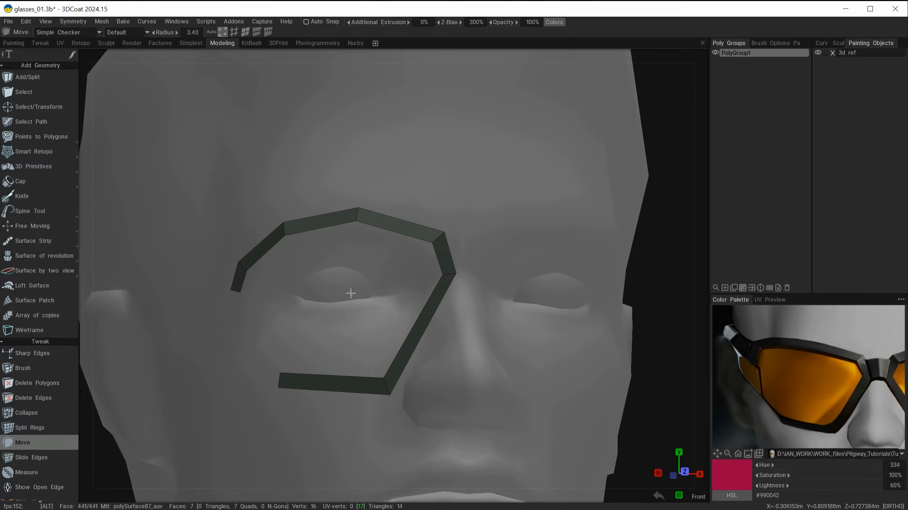
left_click_drag(350, 293, 356, 295, "alt")
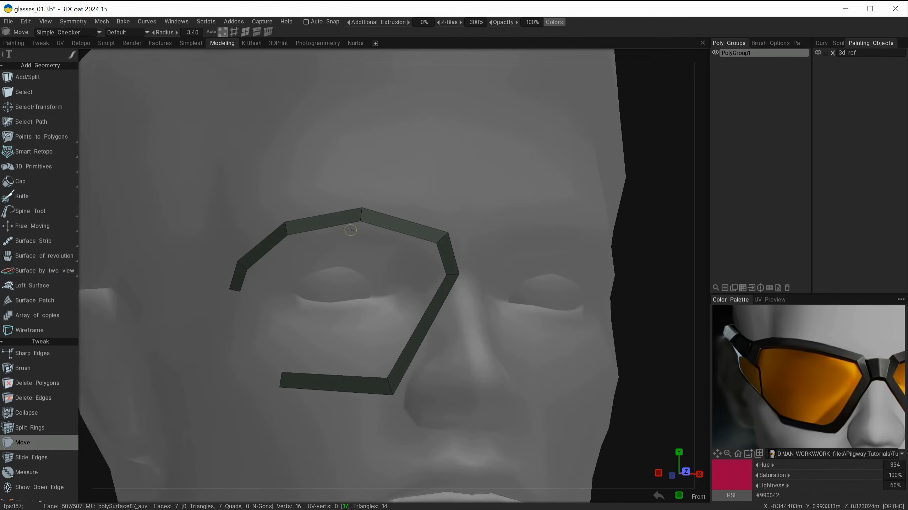
left_click(235, 32)
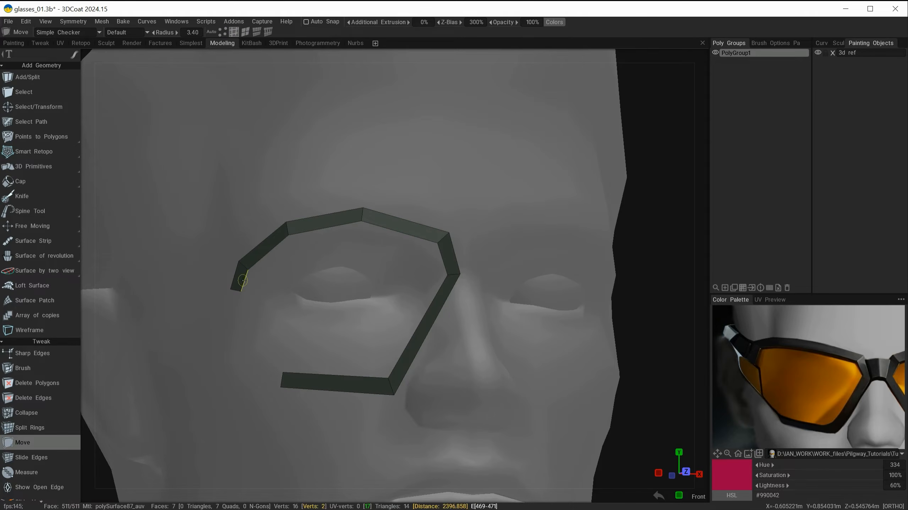
left_click(23, 92)
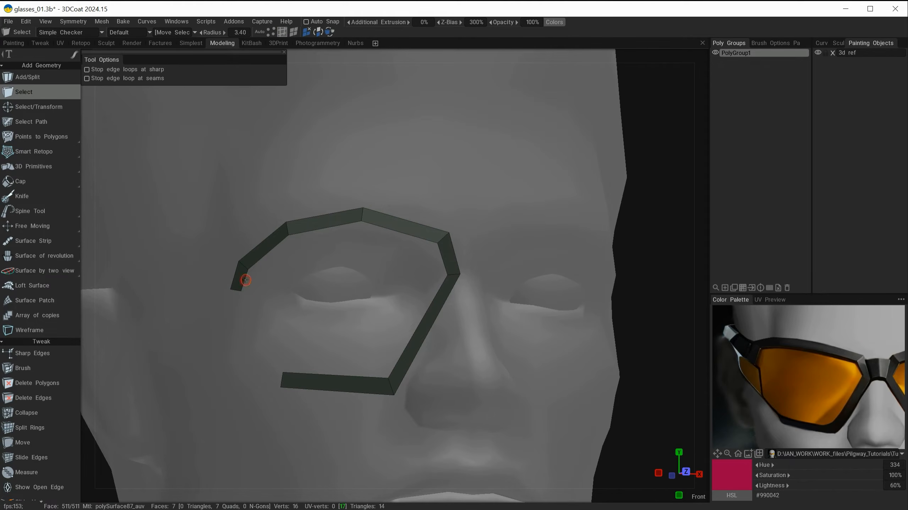
left_click(246, 281)
left_click(263, 248, "shift")
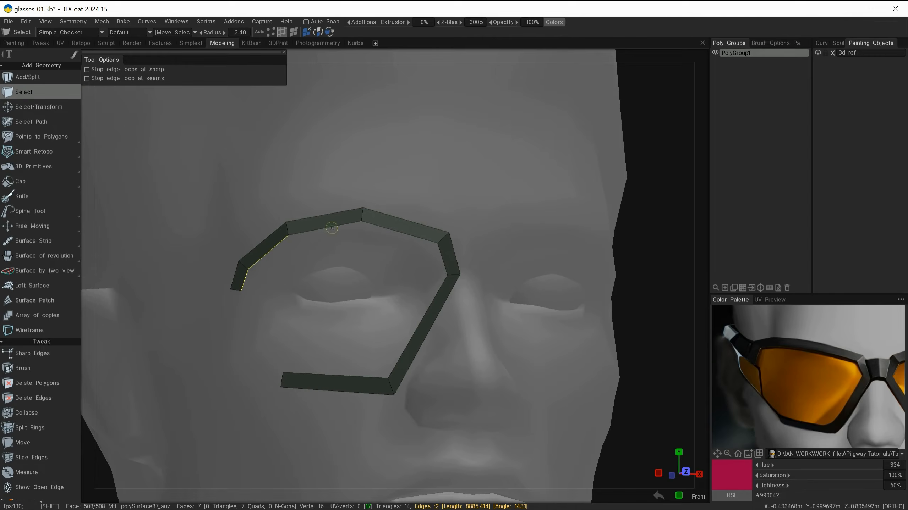
left_click(314, 374, "shift")
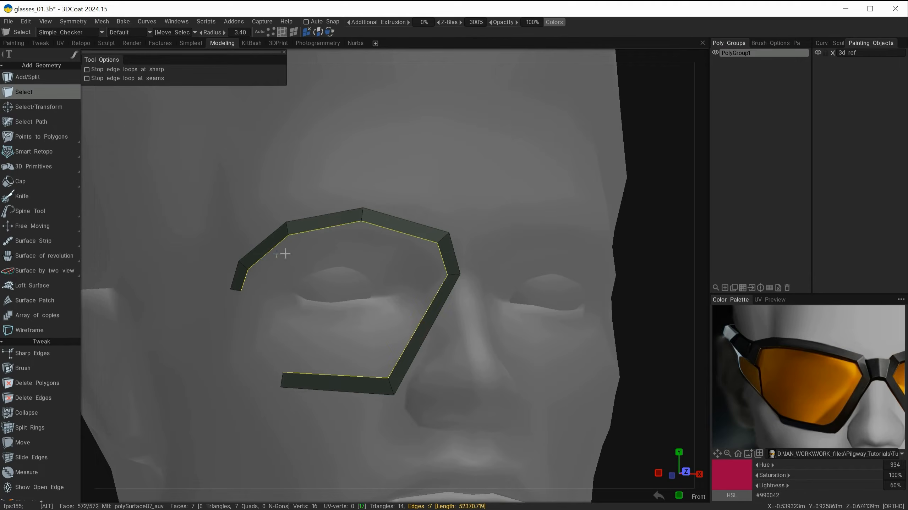
right_click_drag(284, 253, 304, 288, "alt")
key("space")
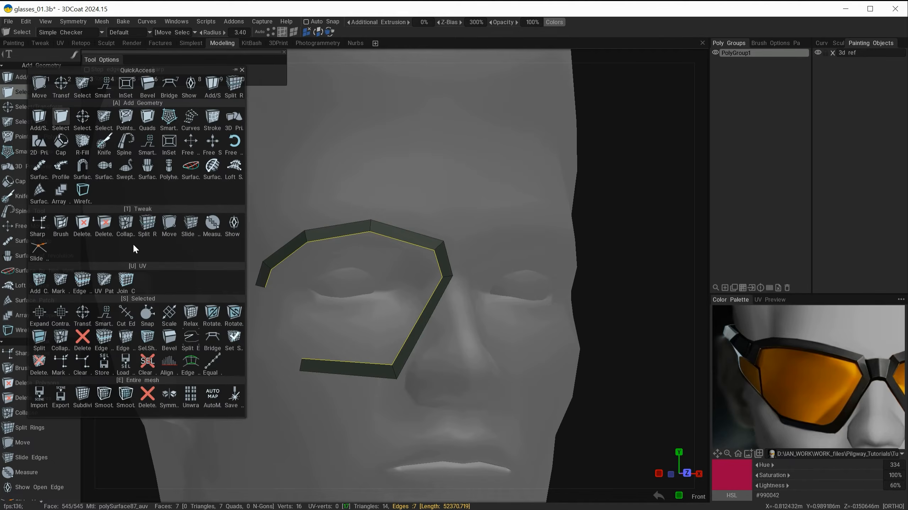
left_click(84, 314)
mouse_move(198, 241)
left_mouse_down("alt")
mouse_move(219, 241)
mouse_move(212, 236)
left_mouse_up("alt")
left_click(174, 189)
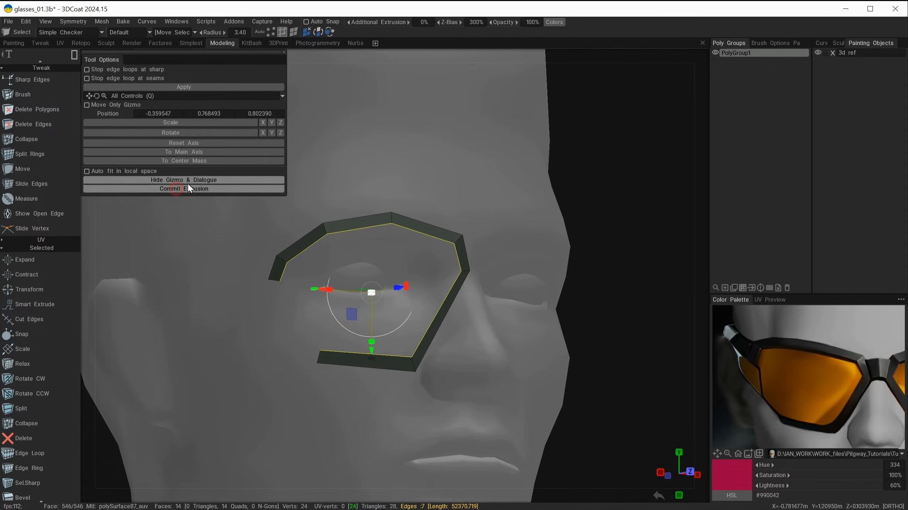
Move the extruded inner edges back toward the face and scale them slightly smaller to give the frame a beveled inner lip.
left_click_drag(365, 247, 427, 298, "alt")
key("KP_2")
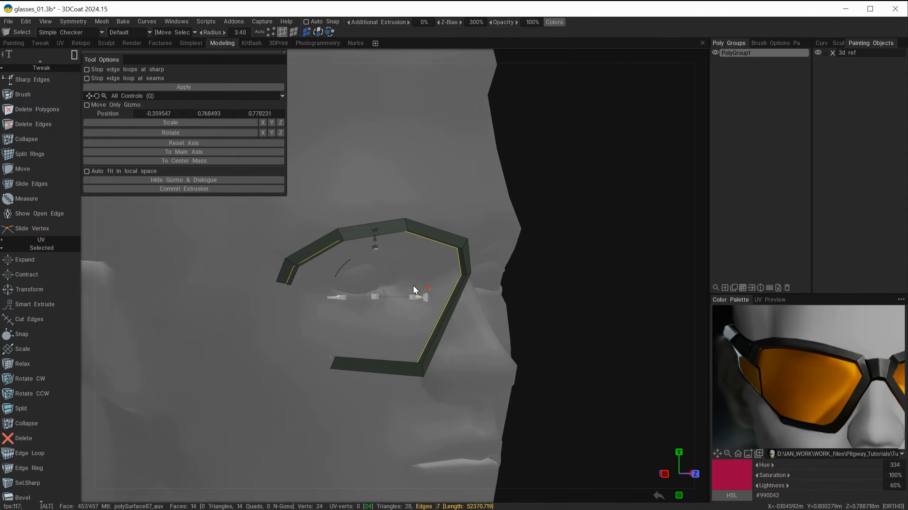
left_click_drag(472, 261, 434, 206)
key("KP_4")
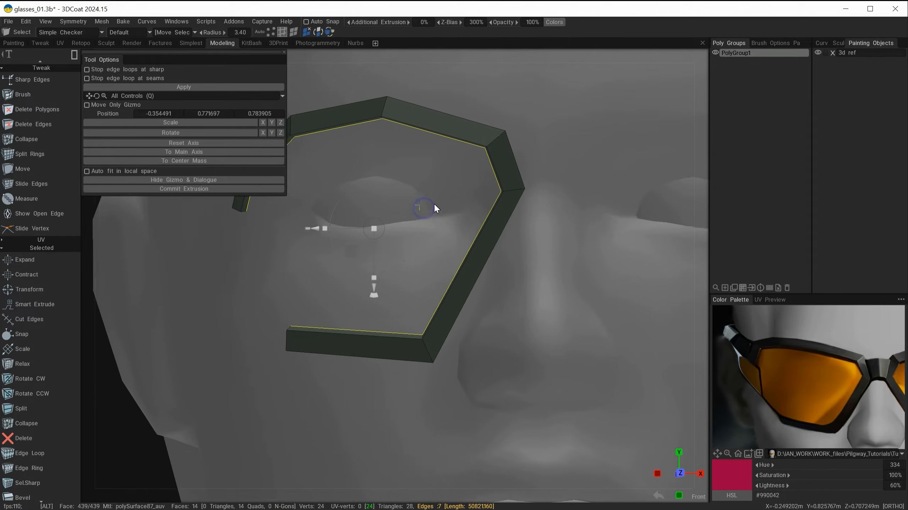
middle_click_drag(434, 204, 498, 249, "alt")
left_click_drag(498, 249, 470, 252, "alt")
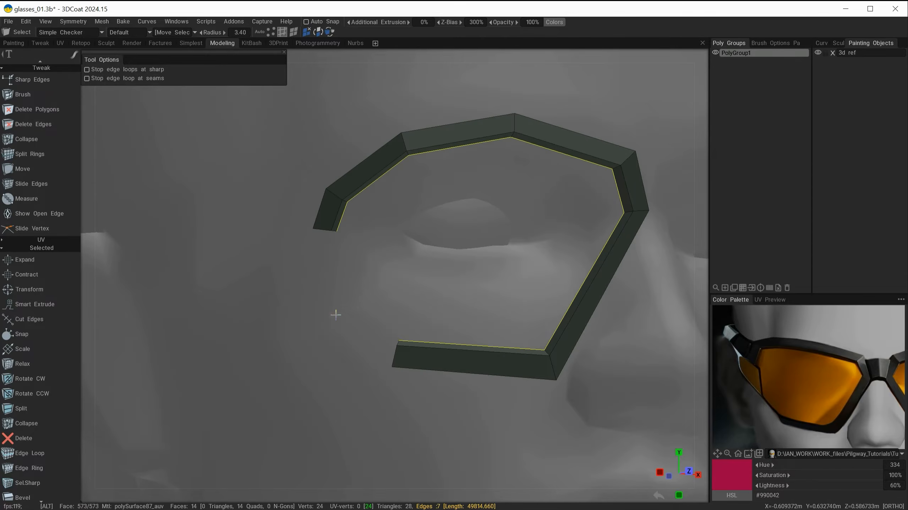
Bridge the short end edges of the inner lip across the frame's open side, with Qty Divide 2 and Linear smoothing.
left_click_drag(334, 314, 362, 304, "alt")
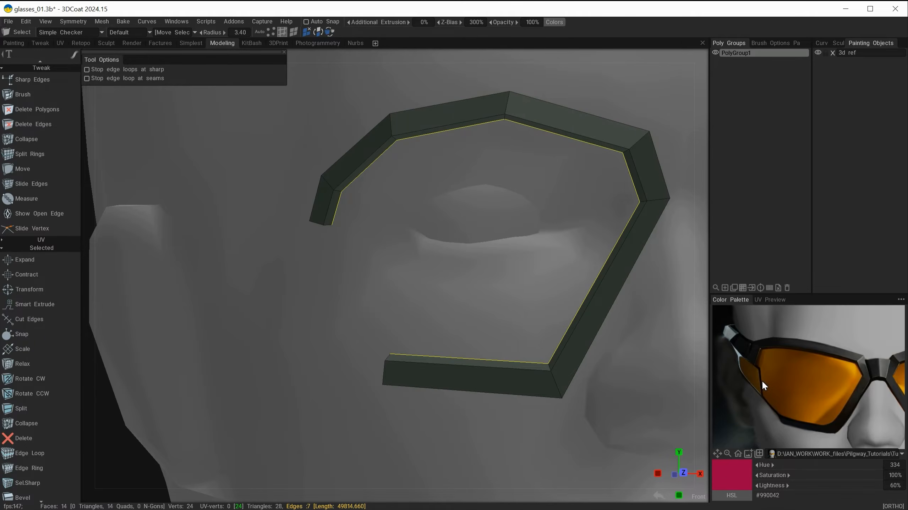
left_click_drag(382, 267, 347, 219, "alt")
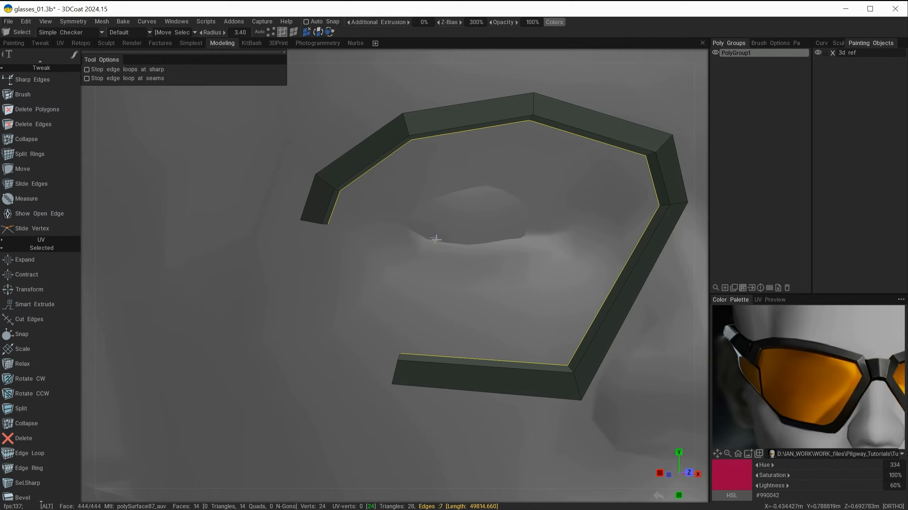
left_click_drag(435, 239, 377, 239, "alt")
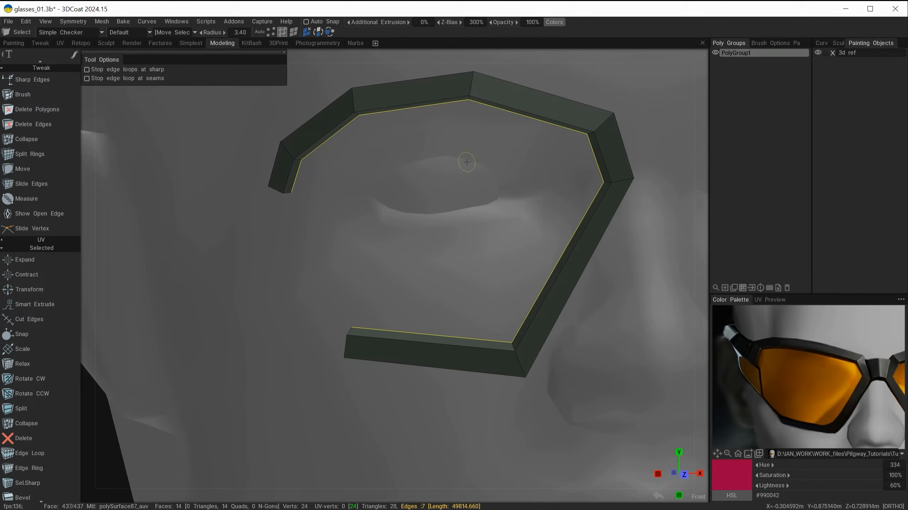
left_click_drag(467, 162, 313, 283, "alt")
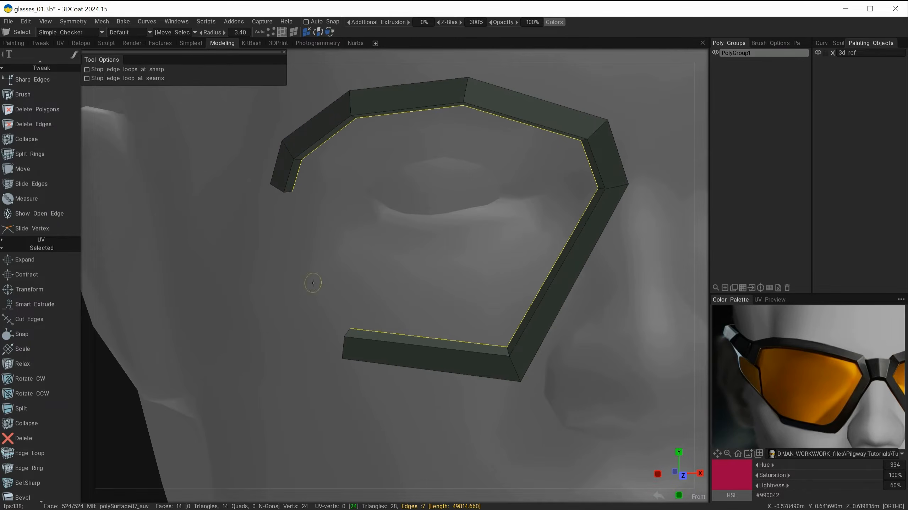
key("ctrl+d")
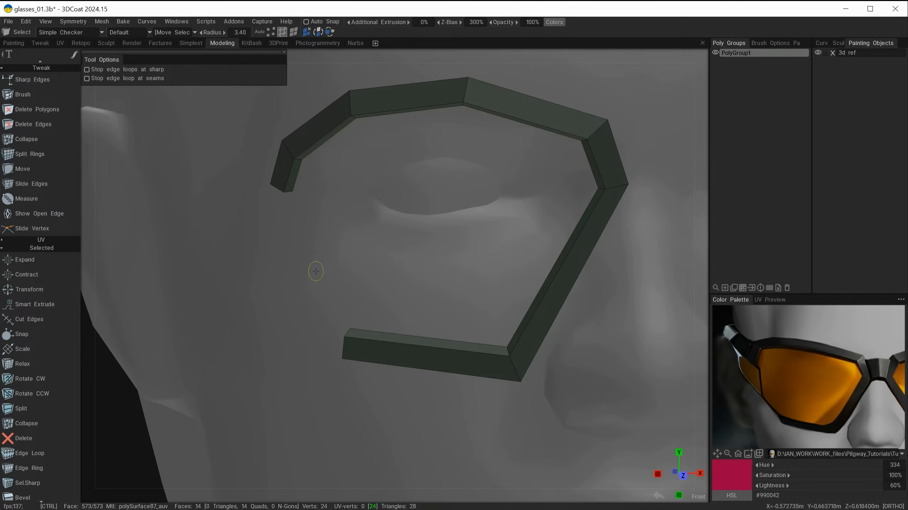
left_click_drag(354, 296, 383, 320, "alt")
left_click(357, 339, "shift")
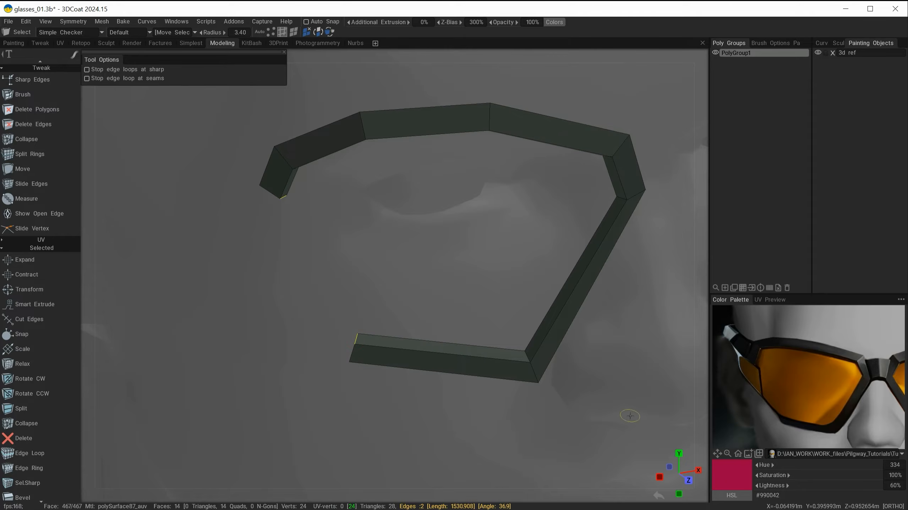
left_click_drag(441, 263, 426, 236, "alt")
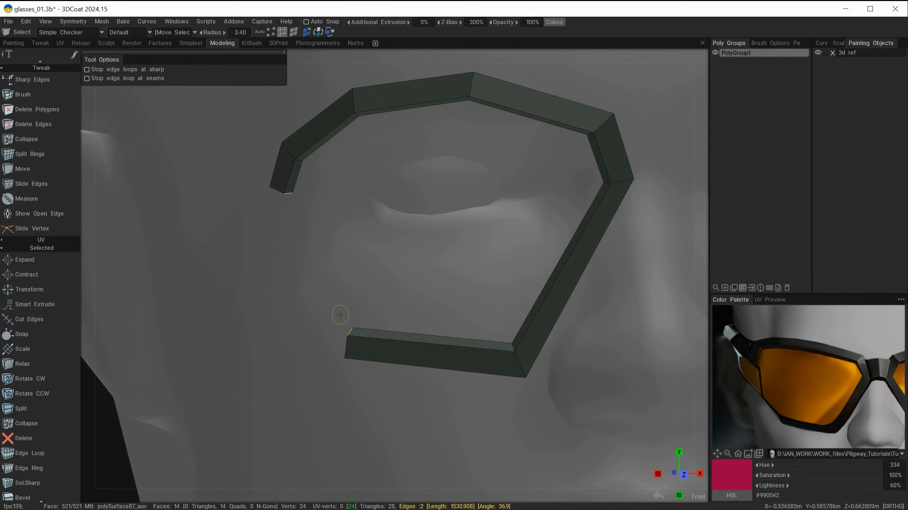
key("space")
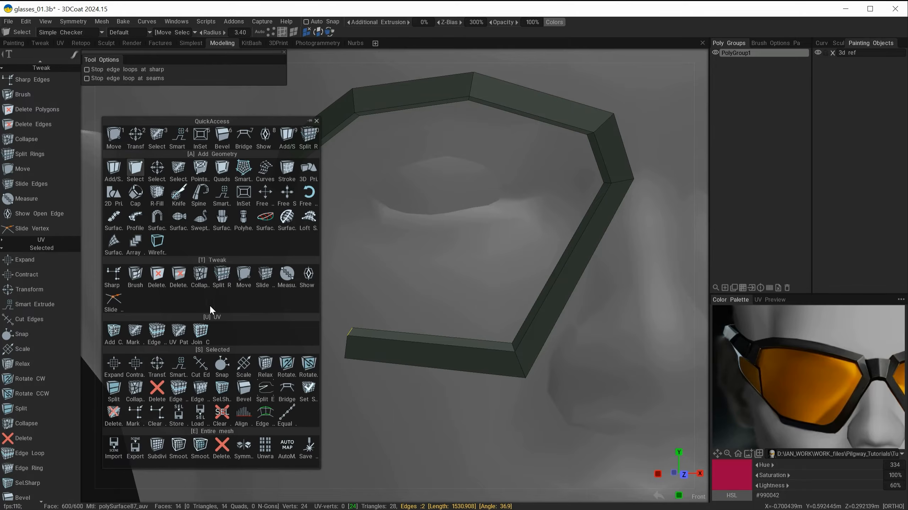
left_click(287, 390)
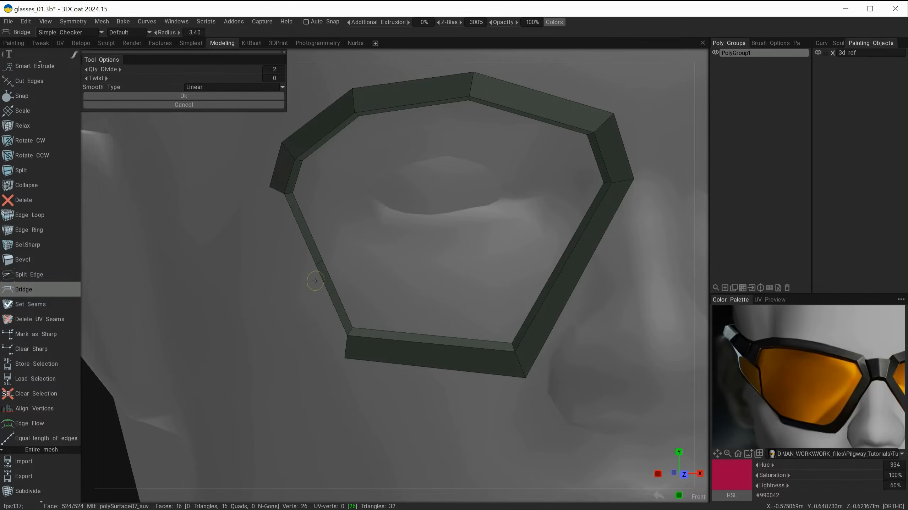
left_click_drag(386, 218, 402, 216, "alt")
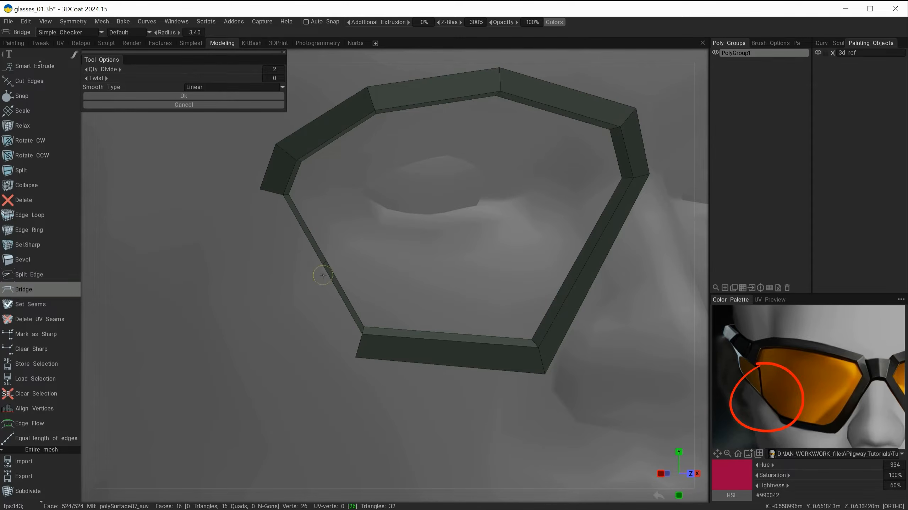
left_click(186, 96)
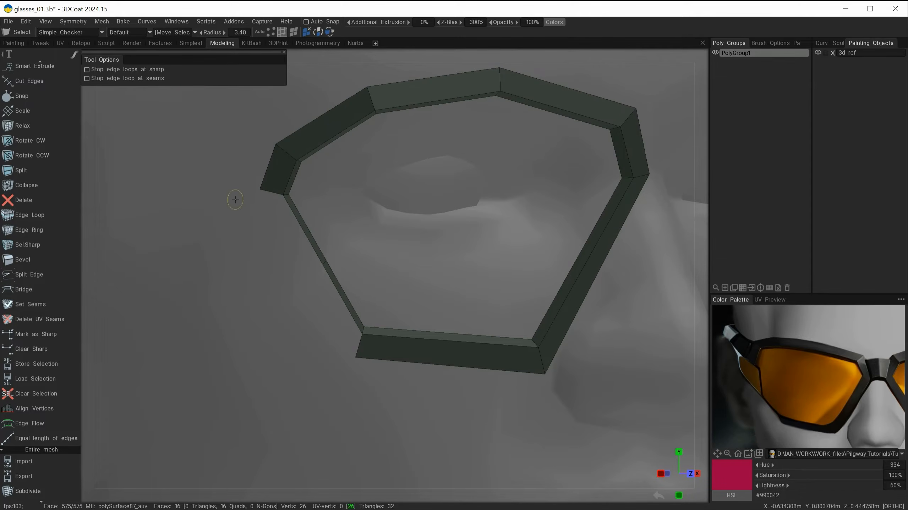
Move the bridge's middle edge outward and down with Transform to form the lens's outer corner as in the reference.
right_click_drag(303, 282, 400, 233, "alt")
middle_click_drag(400, 231, 400, 232, "alt")
right_click_drag(399, 231, 413, 246, "alt")
left_click_drag(414, 245, 390, 254, "alt")
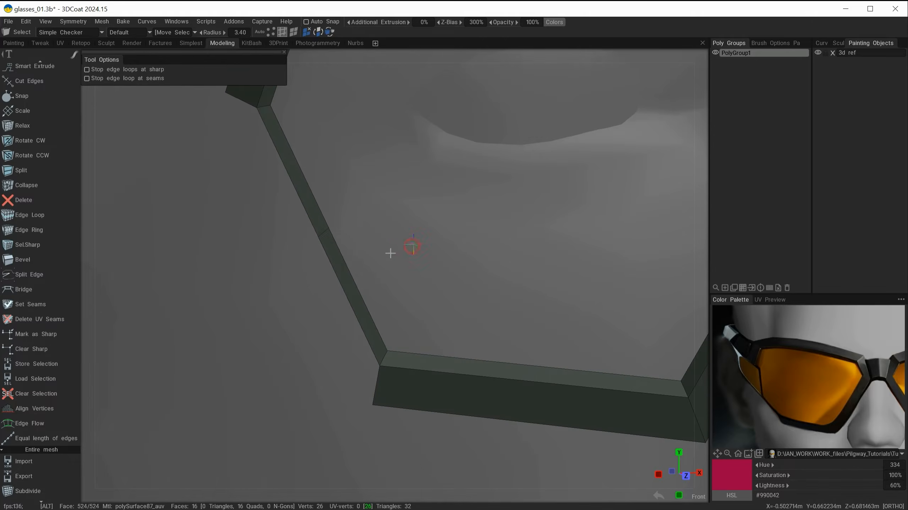
left_click(323, 231)
mouse_move(255, 340)
left_mouse_down("alt")
mouse_move(310, 326)
mouse_move(300, 266)
mouse_move(270, 292)
mouse_move(274, 305)
left_mouse_up("alt")
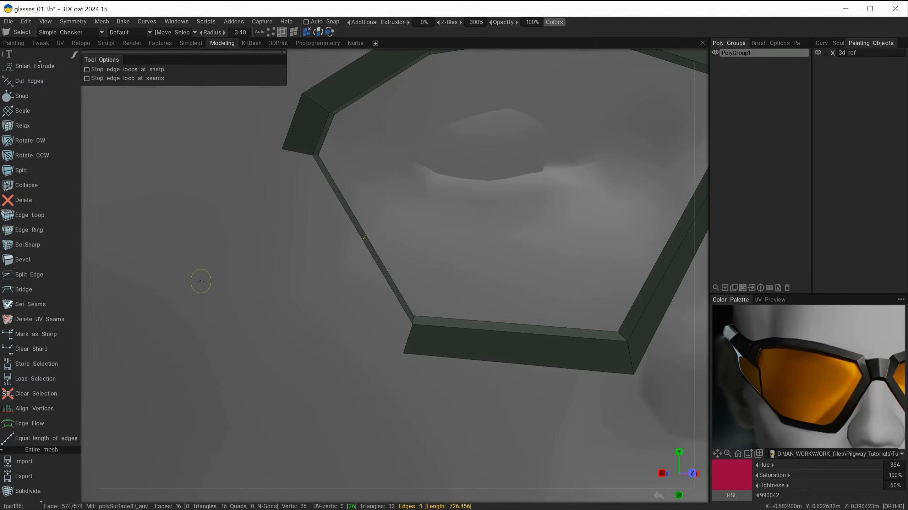
key("space")
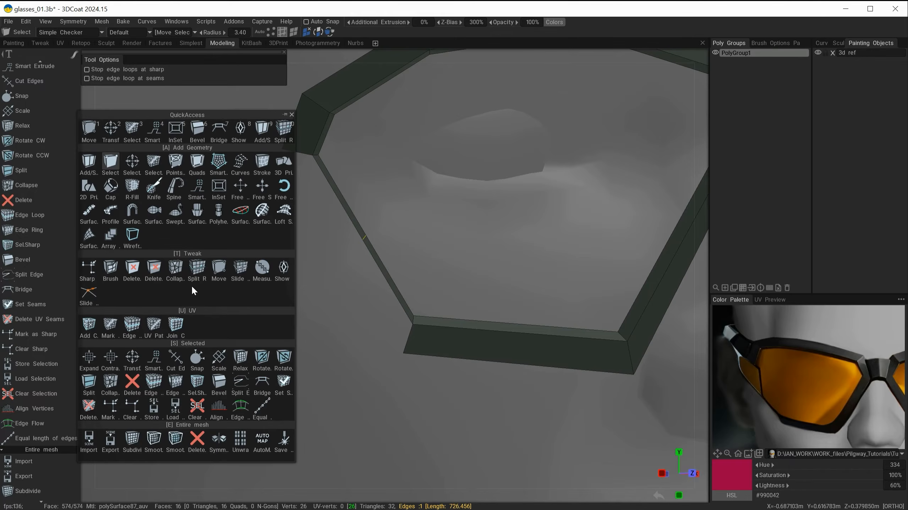
left_click(131, 355)
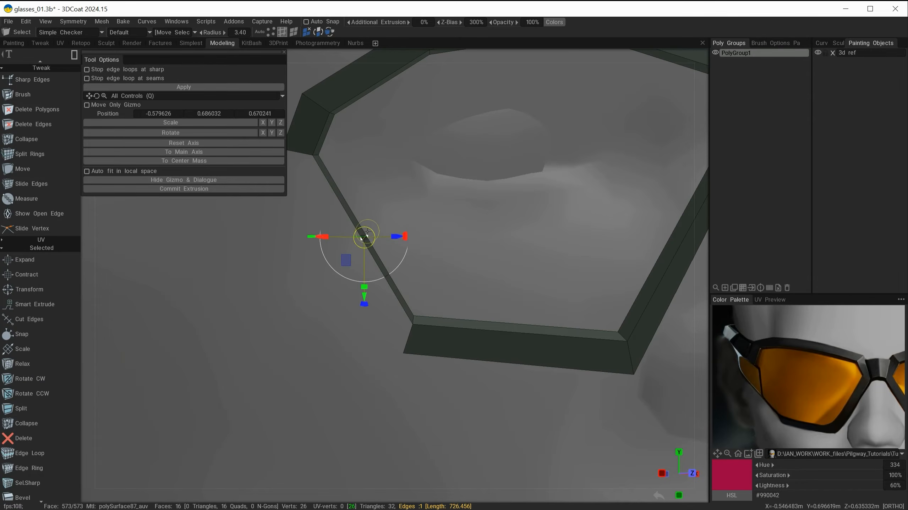
left_click_drag(367, 233, 425, 228)
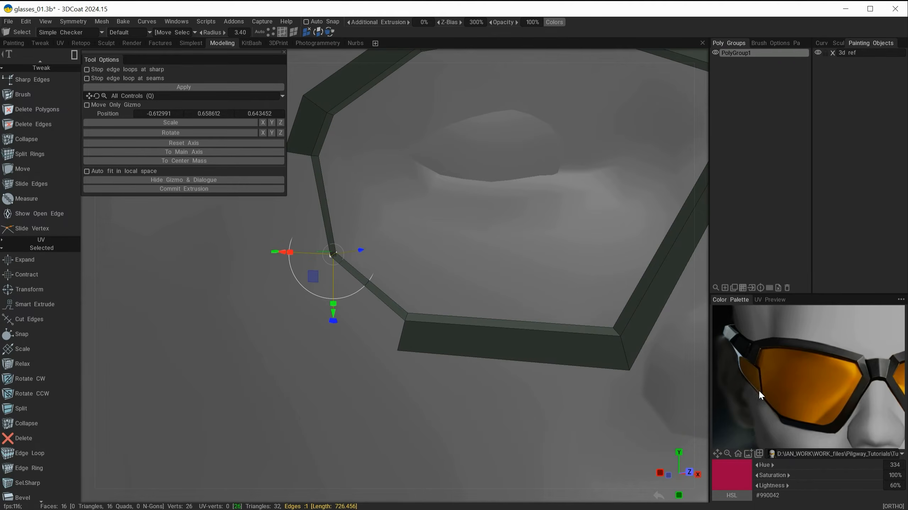
left_click_drag(417, 214, 367, 257, "alt")
left_click_drag(394, 186, 456, 199)
mouse_move(497, 219)
right_mouse_down("alt")
mouse_move(417, 278)
mouse_move(498, 219)
right_mouse_up("alt")
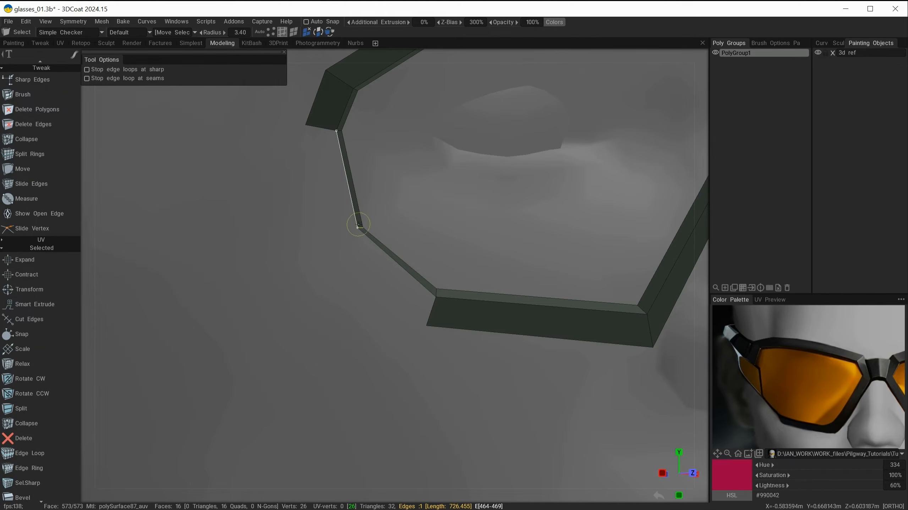
Split the quad above the bridge's bend with Add/Split at radius 0.834, from the inner corner vertex to the outer edge just above.
left_click_drag(308, 270, 259, 292, "alt")
right_click_drag(271, 273, 335, 285, "alt")
middle_click_drag(428, 224, 543, 242, "alt")
right_click_drag(433, 202, 492, 217, "alt")
left_click_drag(492, 217, 457, 219, "alt")
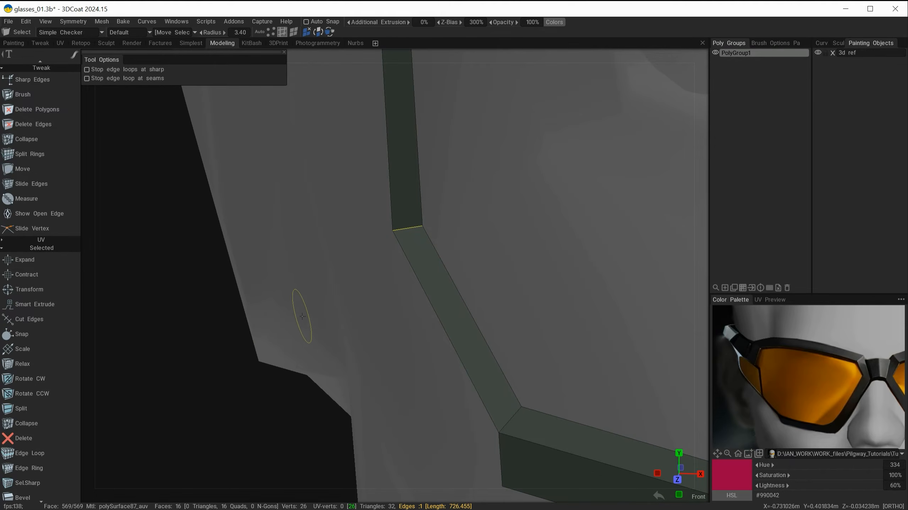
left_click(255, 321)
right_click_drag(333, 291, 274, 322, "alt")
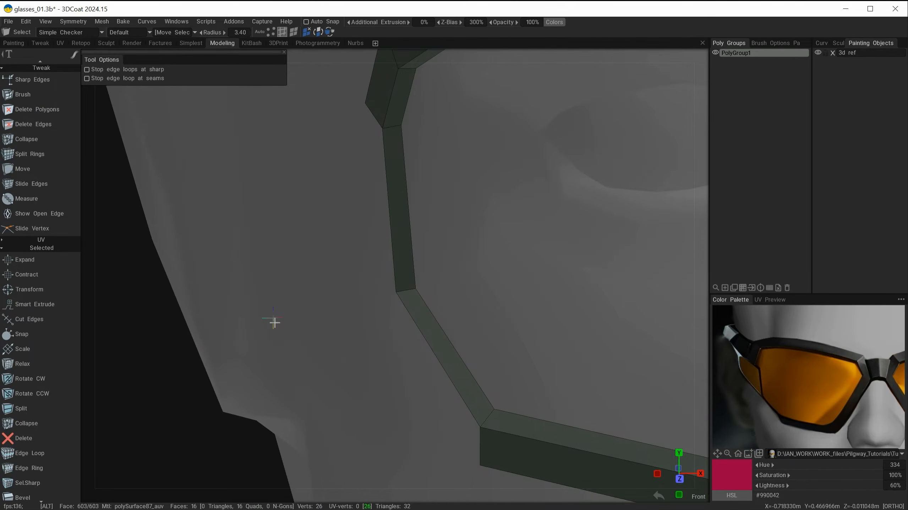
left_click_drag(275, 308, 315, 319, "alt")
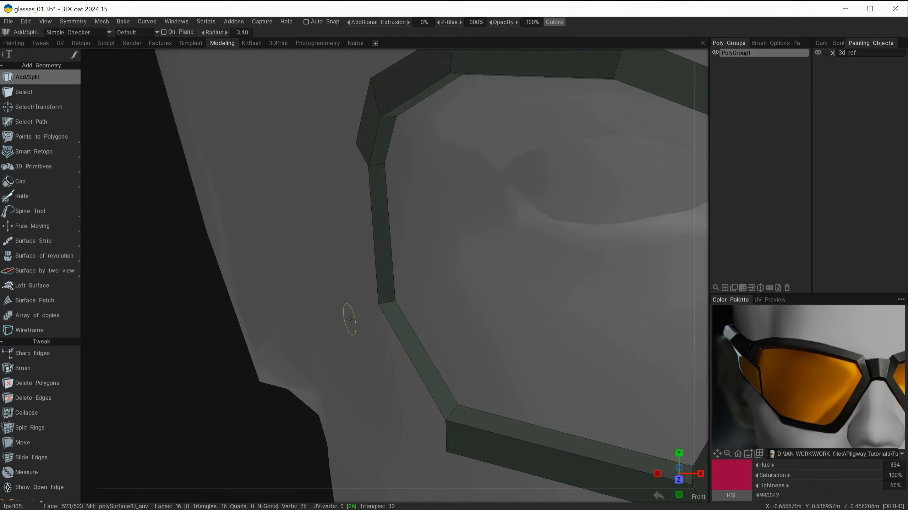
right_click_drag(335, 340, 435, 412, "alt")
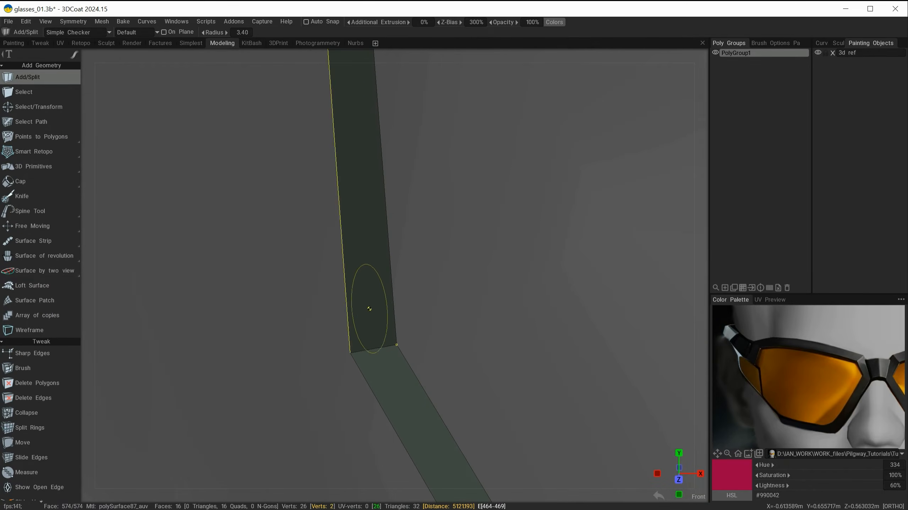
right_click_drag(407, 296, 390, 301)
left_click(397, 344)
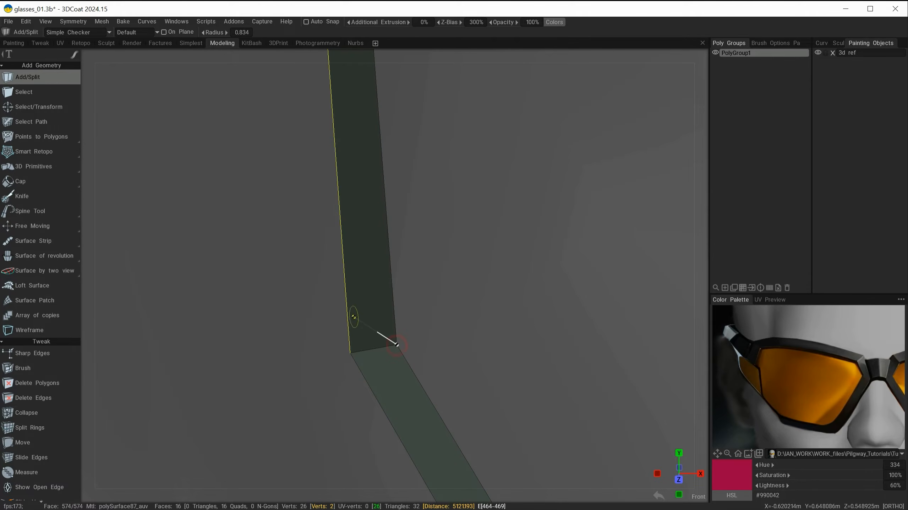
left_click(347, 313)
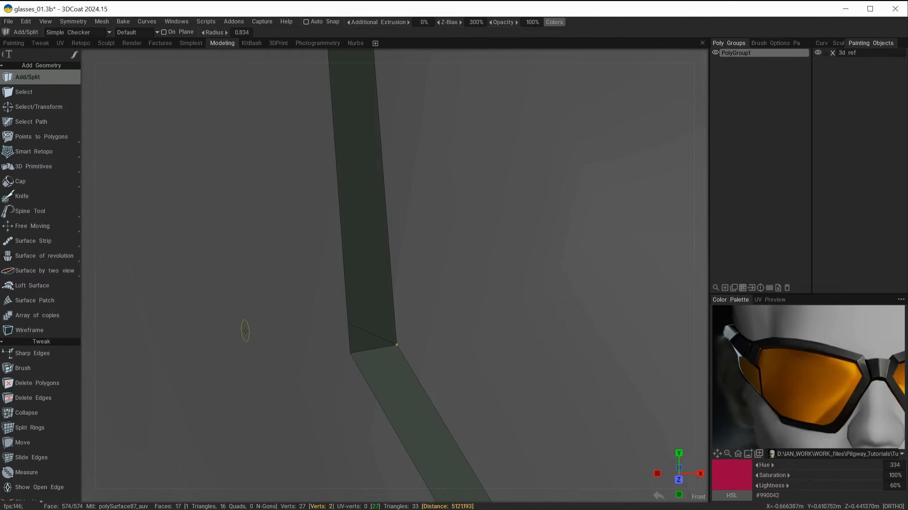
mouse_move(302, 353)
left_mouse_down("alt")
mouse_move(281, 344)
mouse_move(304, 351)
left_mouse_up("alt")
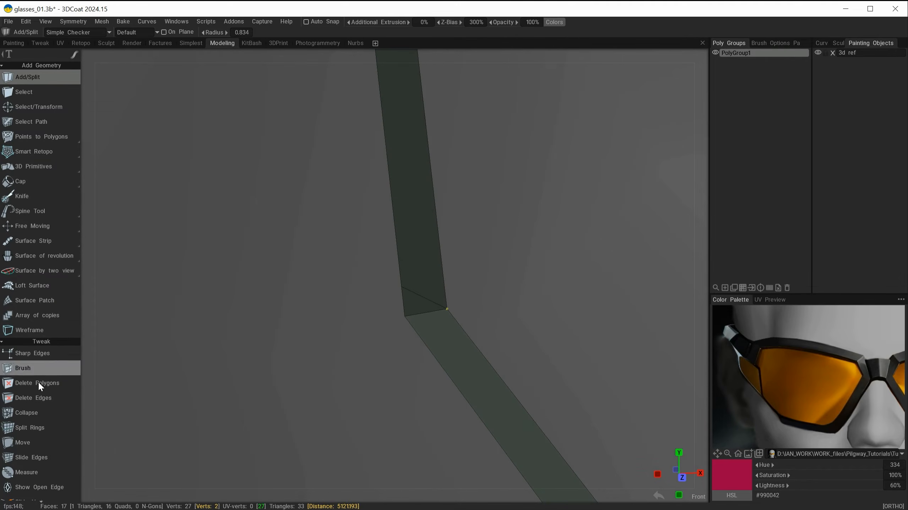
Use Move with a 1.64 radius to shift the outer vertex at the side bridge's bend slightly downward, enlarging the small triangle there.
left_click(36, 444)
mouse_move(394, 338)
left_mouse_down("alt")
mouse_move(448, 312)
mouse_move(401, 278)
left_mouse_up("alt")
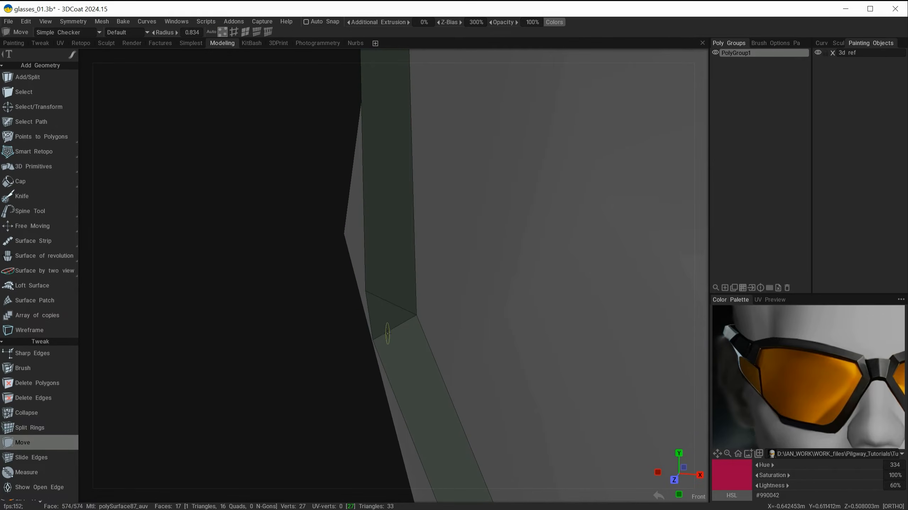
left_click_drag(388, 333, 409, 335, "alt")
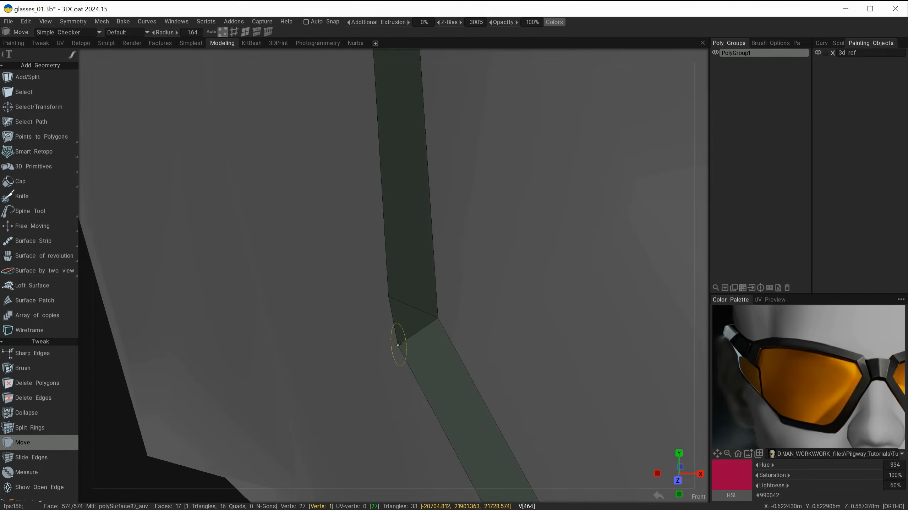
right_click_drag(454, 295, 215, 259, "alt")
left_click_drag(336, 323, 369, 318, "alt")
right_click_drag(352, 299, 416, 291, "alt")
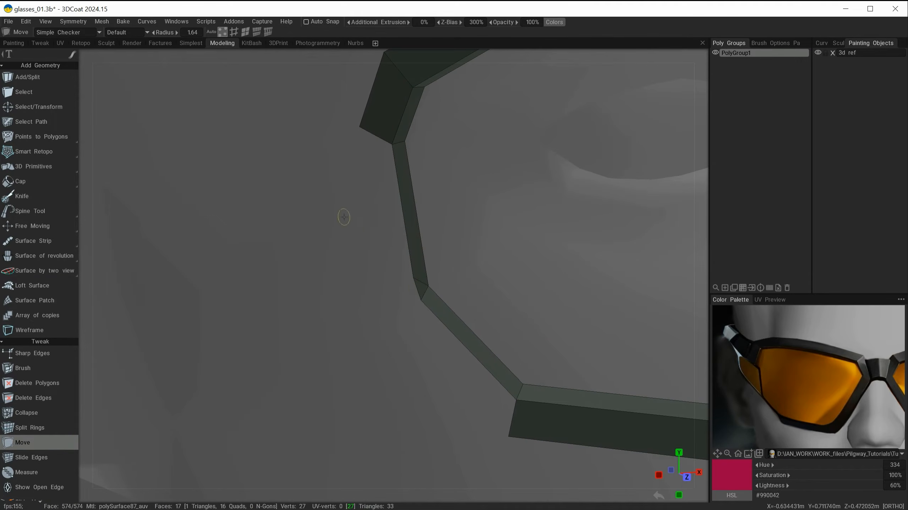
left_click(234, 32)
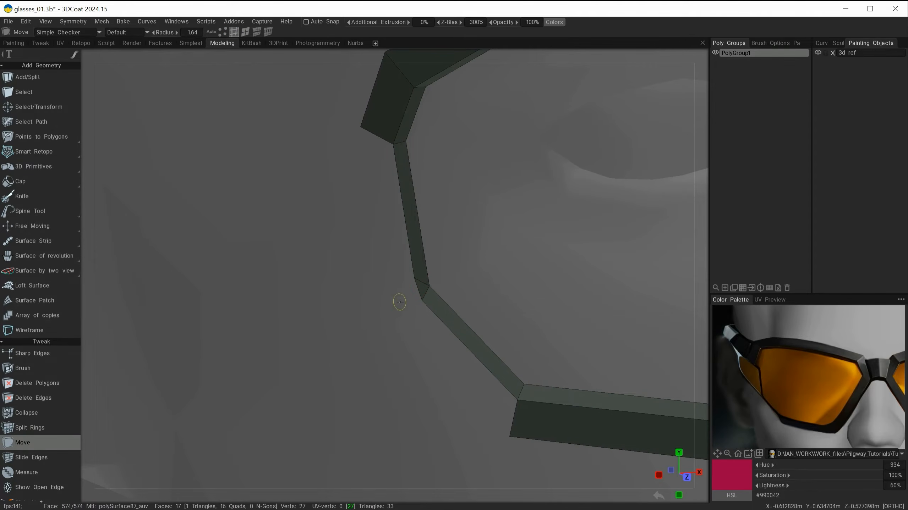
key("space")
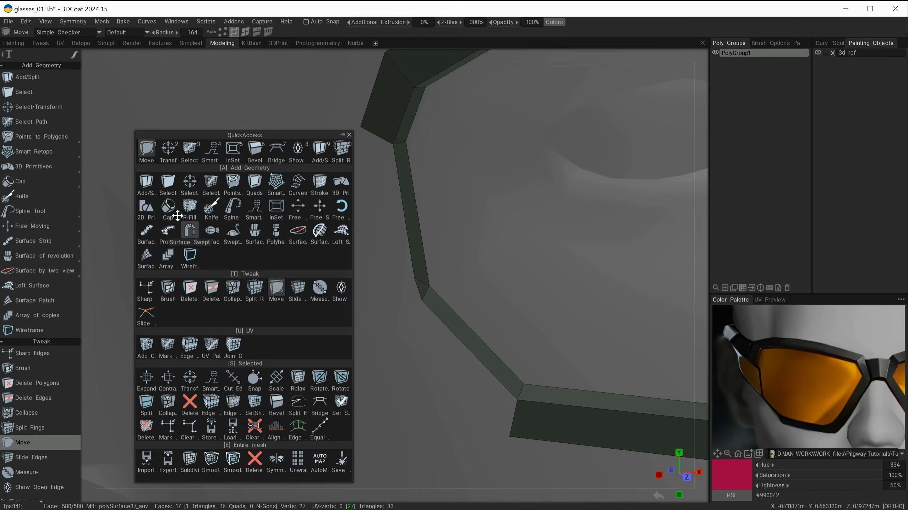
left_click(169, 183)
middle_click_drag(311, 361, 370, 358)
middle_click_drag(306, 415, 502, 304)
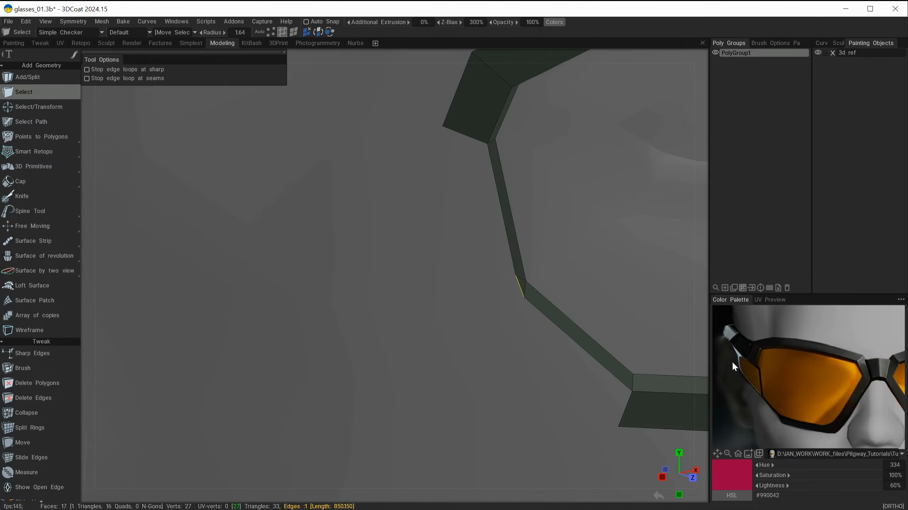
right_click_drag(426, 301, 355, 317, "alt")
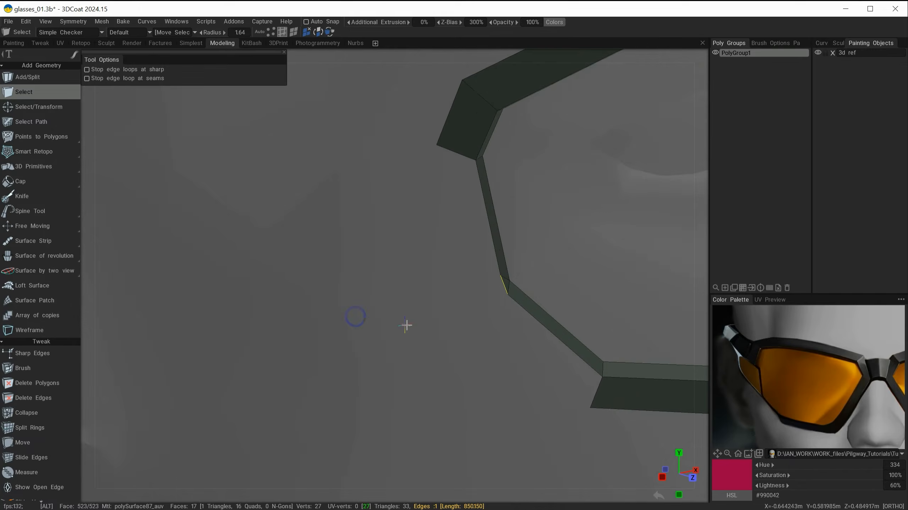
left_click_drag(406, 330, 439, 337, "alt")
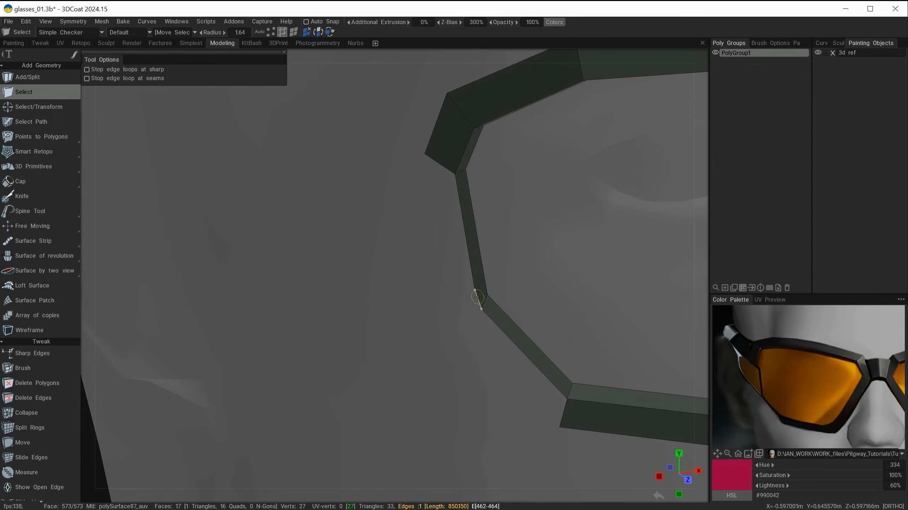
right_click_drag(417, 294, 339, 294, "alt")
left_click_drag(385, 336, 400, 310, "alt")
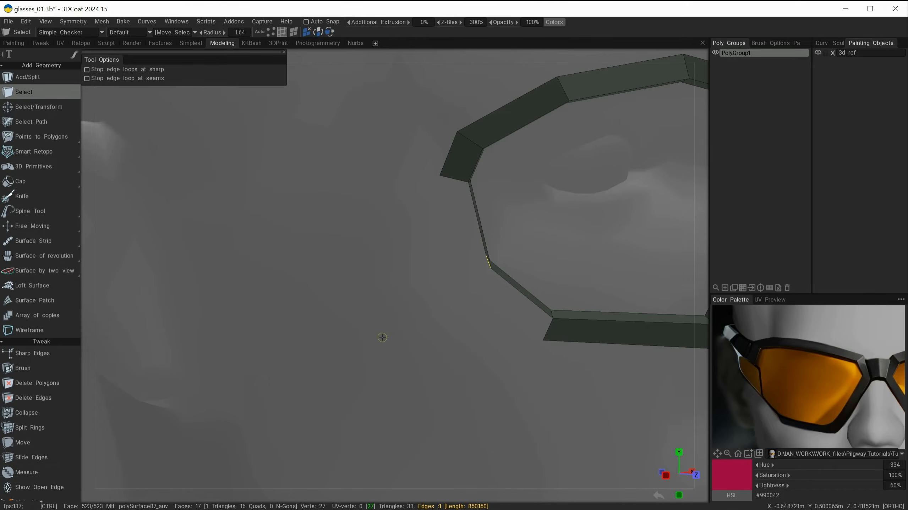
key("ctrl+d")
Examine the lens frame's outer side and open upper corner from front and side angles, comparing the shape with the reference image.
right_click_drag(450, 290, 381, 288, "alt")
middle_click_drag(418, 289, 410, 338, "alt")
right_click_drag(408, 304, 461, 333, "alt")
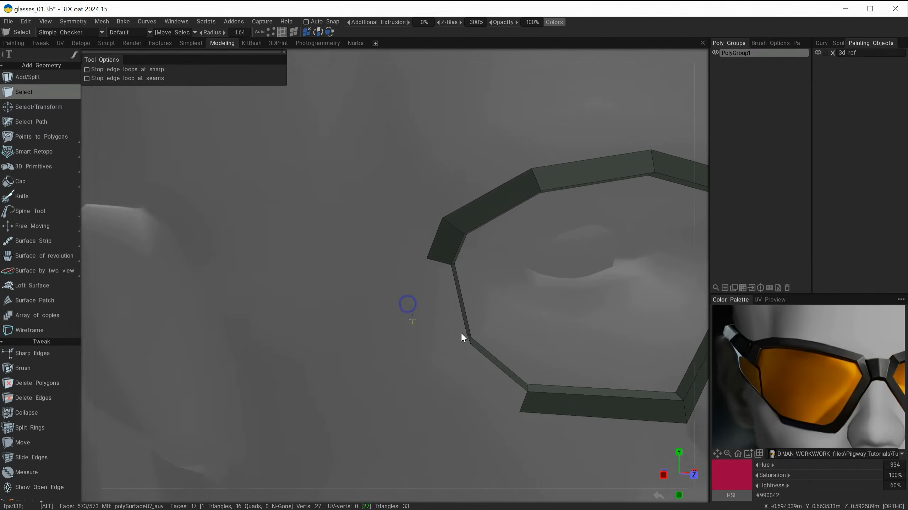
middle_click_drag(506, 331, 467, 338, "alt")
left_click_drag(467, 338, 492, 338, "alt")
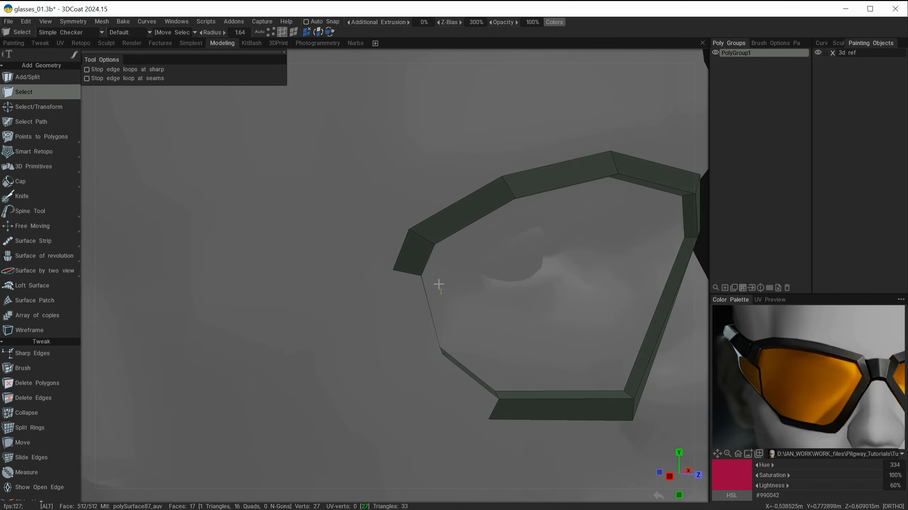
left_click_drag(439, 285, 559, 288, "alt")
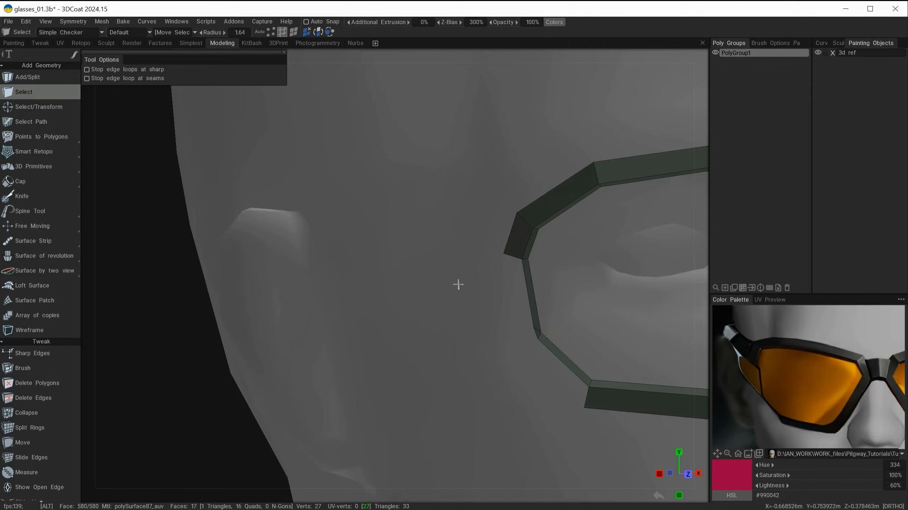
left_click_drag(457, 284, 481, 241, "alt")
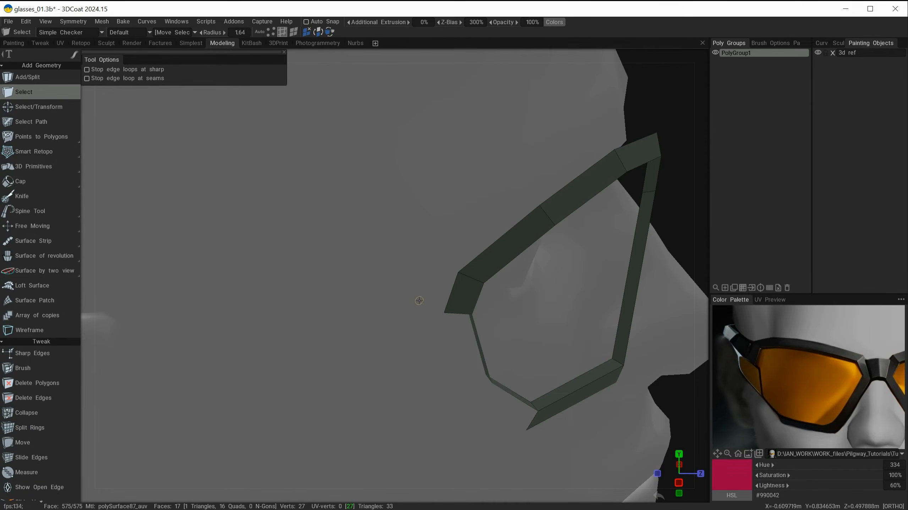
left_click_drag(409, 316, 381, 320, "alt")
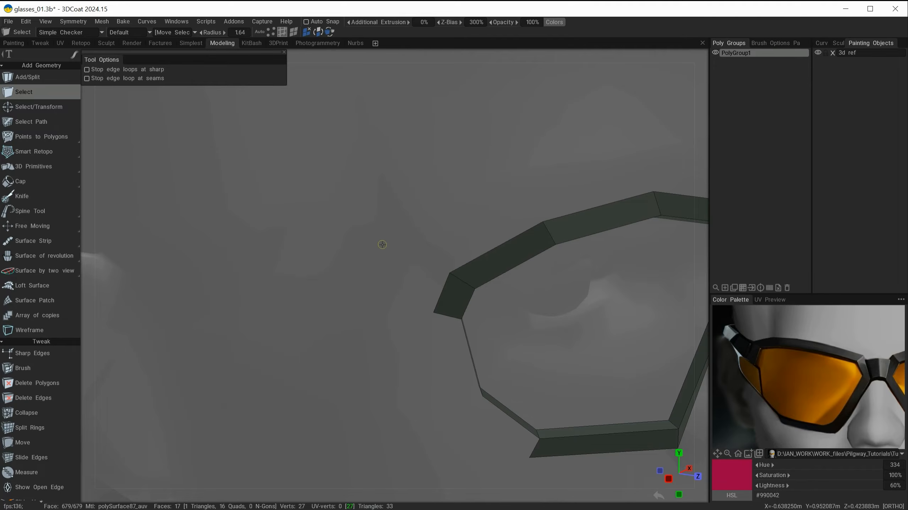
Extrude the outer edge of the frame's upper side corner outward and back along the temple to about -0.655, 0.881, 0.527.
left_click(443, 288)
middle_click_drag(314, 335, 364, 275)
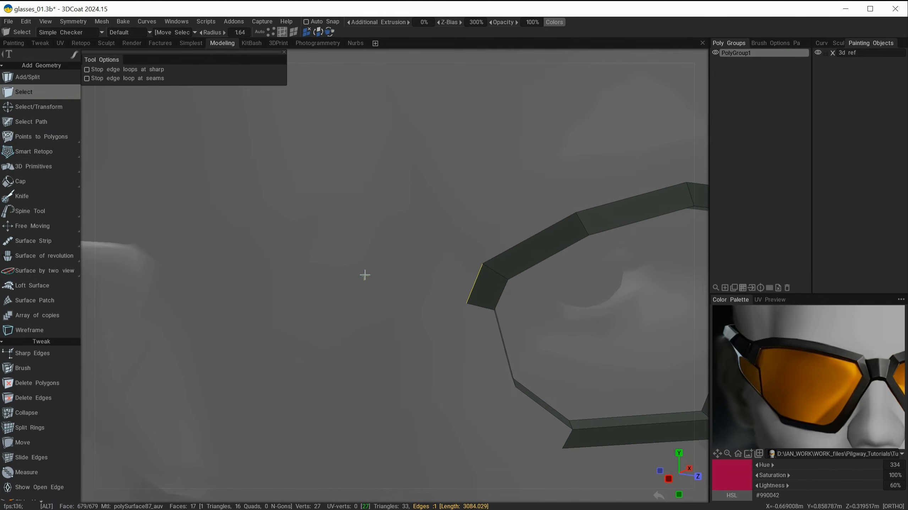
key("space")
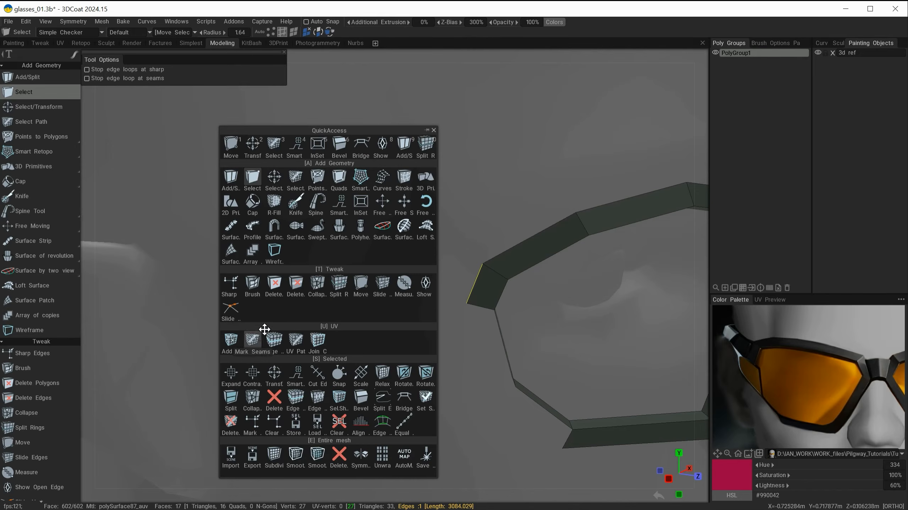
left_click(270, 371)
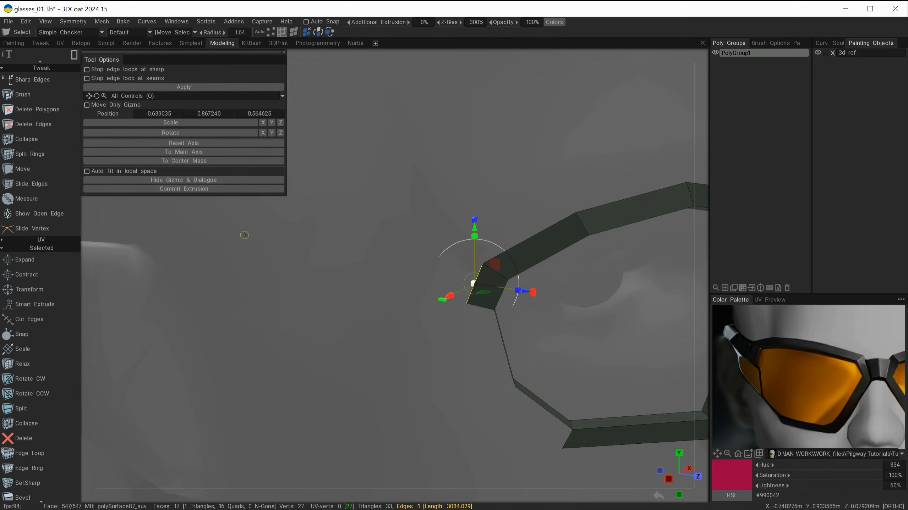
left_click(161, 189)
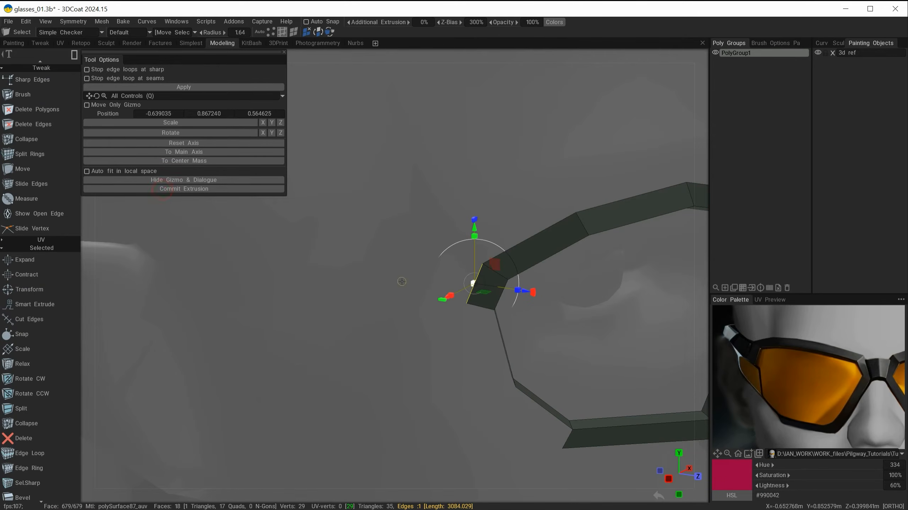
left_click_drag(468, 279, 449, 274)
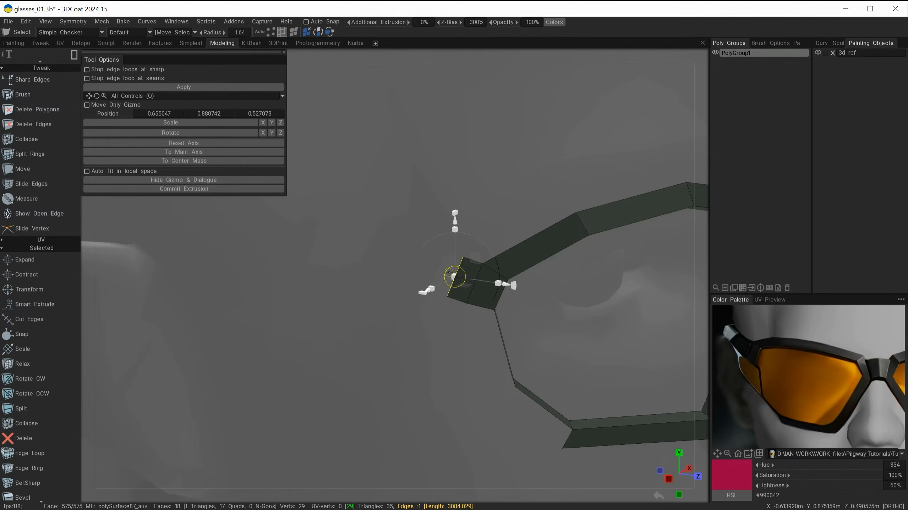
key("Return")
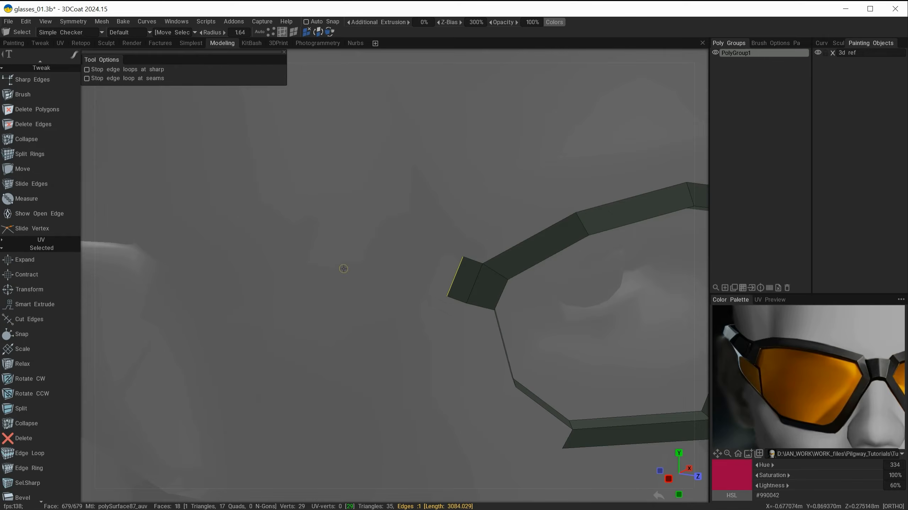
Fill the gap above the extruded quad with an Add/Split triangle, connecting its upper outer vertex to the next vertex along the frame's top edge.
key("space")
scroll(36, 109, "up", 5)
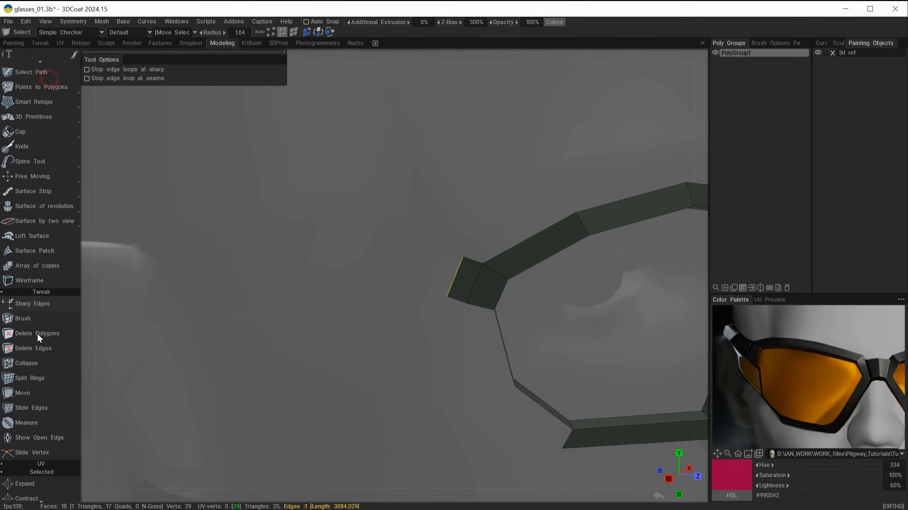
left_click(29, 78)
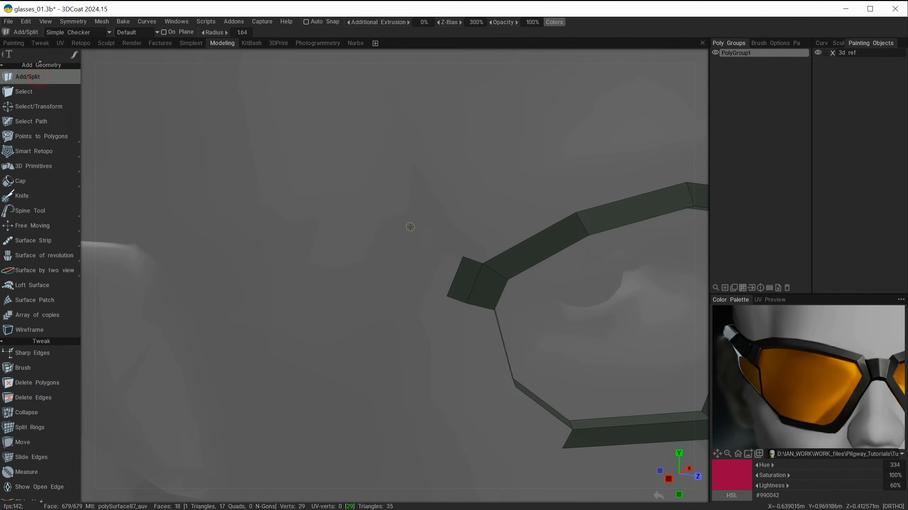
left_click(462, 257)
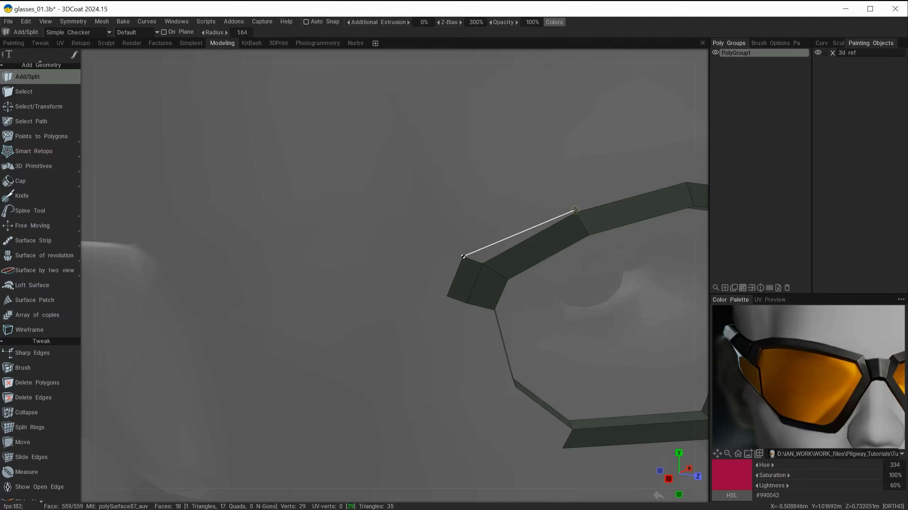
left_click(575, 213)
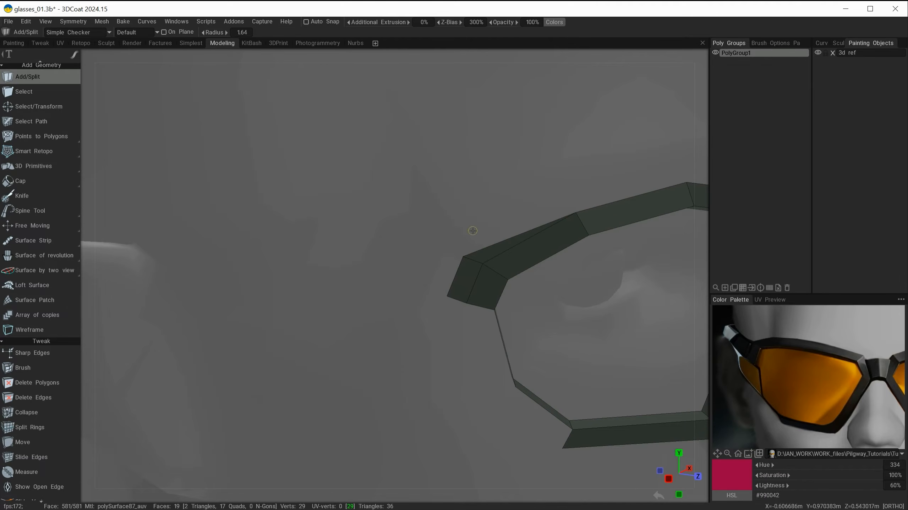
Adjust the edge between the upper side corner and its extrusion, plus the inner edges along the frame's top, using Move in edge mode.
right_click_drag(498, 224, 441, 282, "alt")
left_click_drag(442, 283, 431, 263, "alt")
right_click_drag(422, 254, 533, 300, "alt")
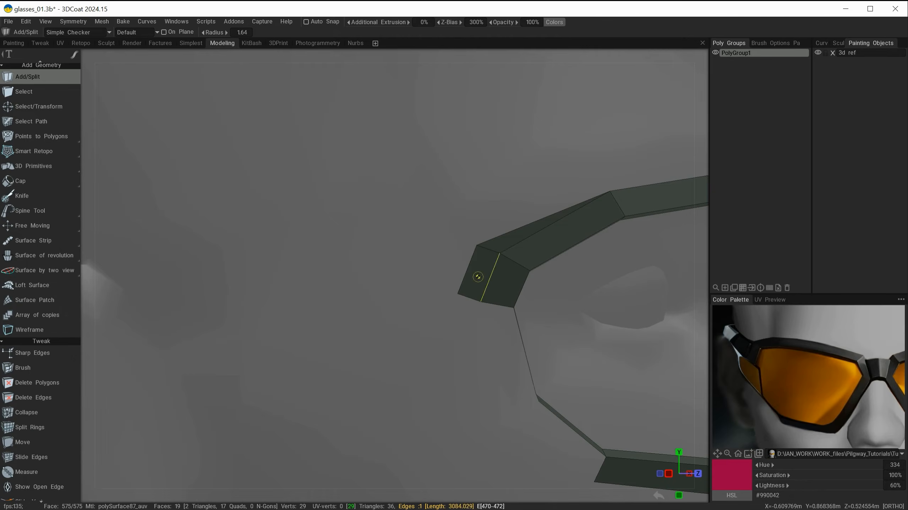
right_click_drag(429, 248, 334, 264, "alt")
left_click_drag(334, 263, 360, 298, "alt")
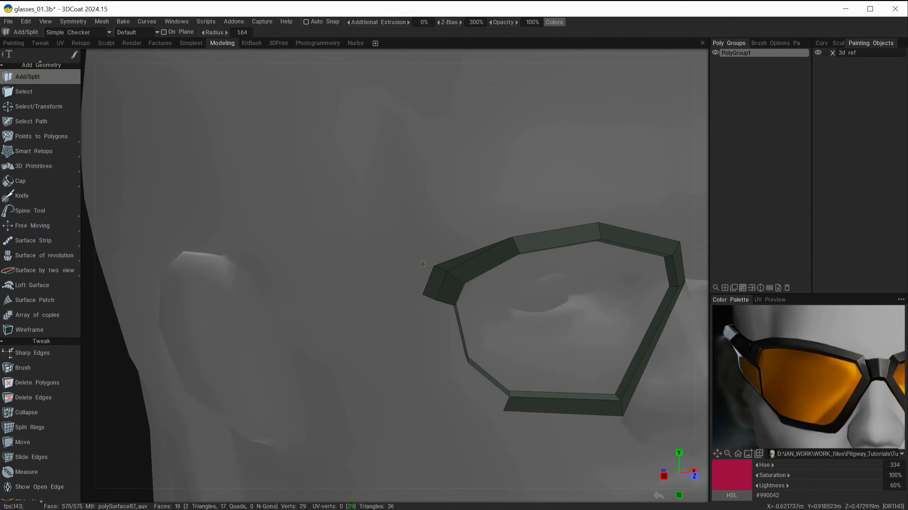
left_click_drag(308, 245, 272, 223, "alt")
right_click_drag(309, 223, 523, 284, "alt")
mouse_move(523, 284)
left_mouse_down("alt")
mouse_move(475, 320)
mouse_move(484, 300)
mouse_move(462, 265)
mouse_move(442, 285)
mouse_move(507, 249)
mouse_move(462, 254)
mouse_move(497, 247)
mouse_move(491, 273)
mouse_move(443, 239)
left_mouse_up("alt")
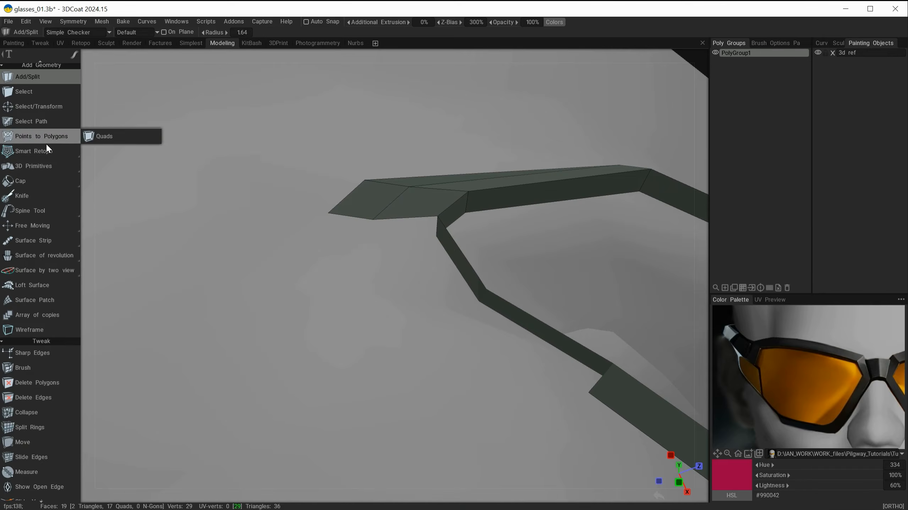
left_click(50, 442)
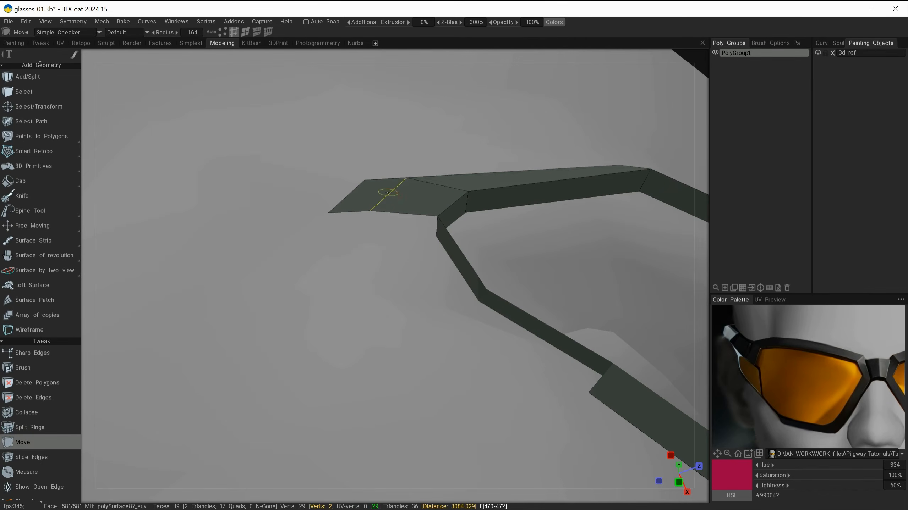
mouse_move(353, 194)
left_mouse_down()
mouse_move(492, 270)
mouse_move(536, 272)
mouse_move(296, 288)
mouse_move(282, 260)
mouse_move(385, 252)
mouse_move(405, 208)
mouse_move(439, 244)
mouse_move(404, 274)
mouse_move(311, 304)
mouse_move(395, 283)
left_mouse_up()
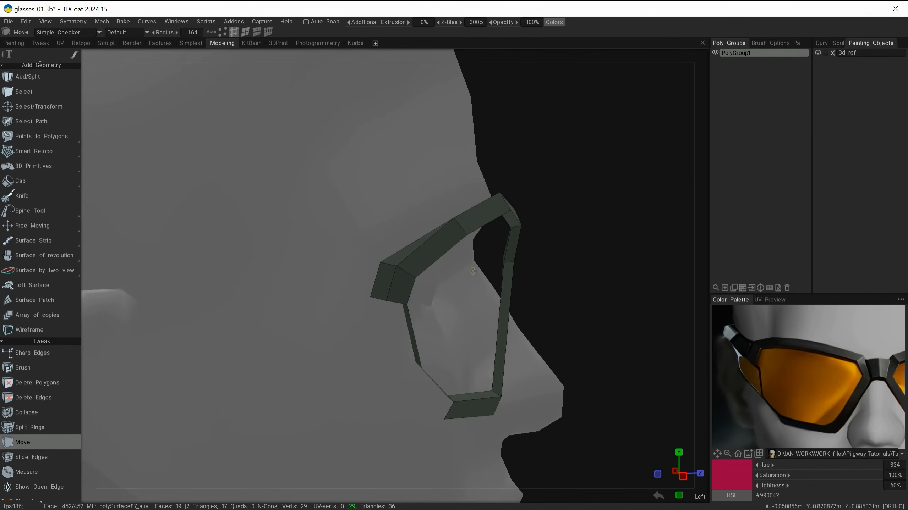
left_click_drag(473, 270, 393, 216, "alt")
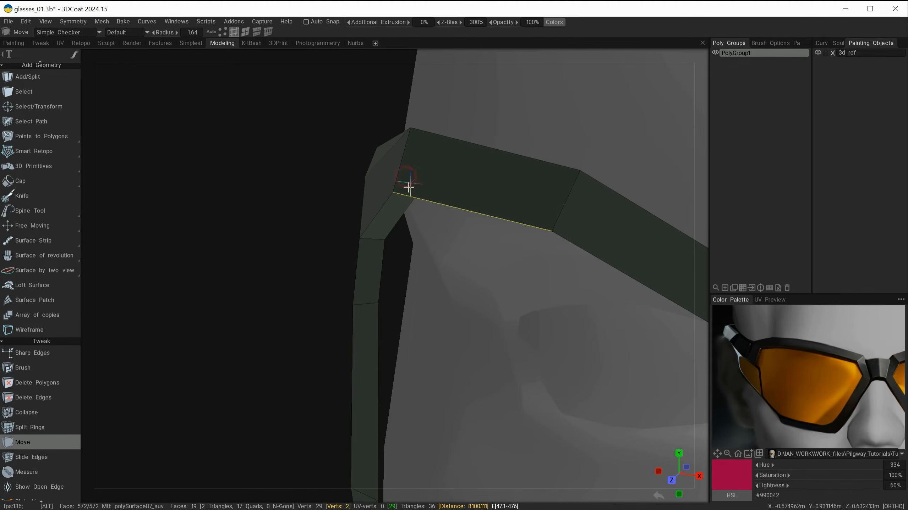
left_click_drag(362, 253, 408, 206)
Select the cross edge at the peak of the frame's top bar and move it with Transform to about -0.320, 1.017, 0.919.
key("space")
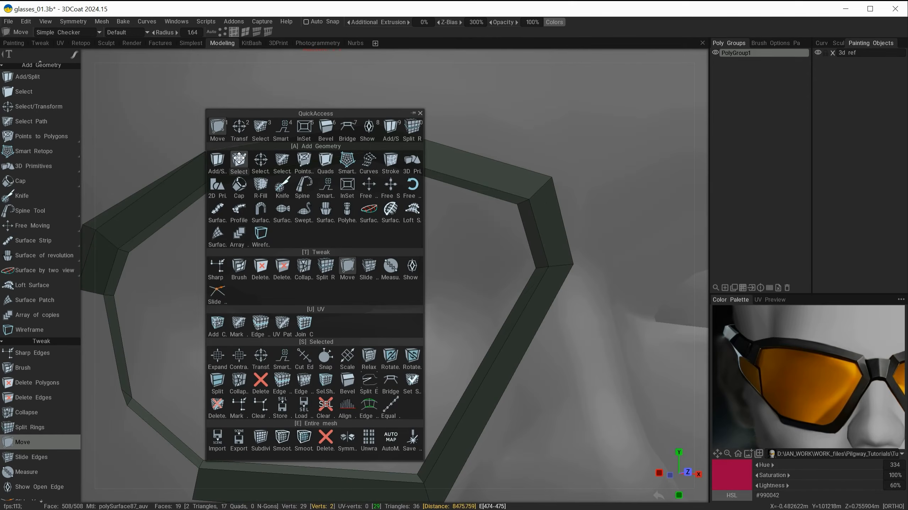
left_click(239, 159)
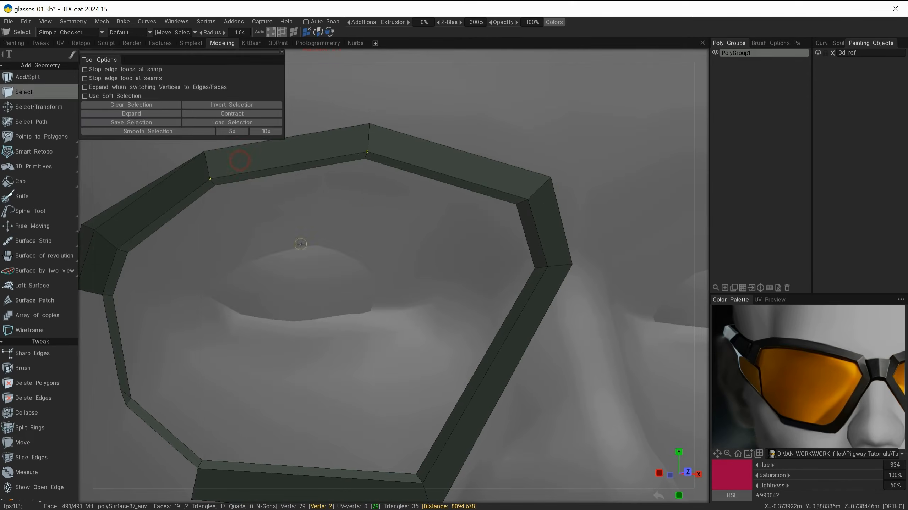
left_click(270, 35)
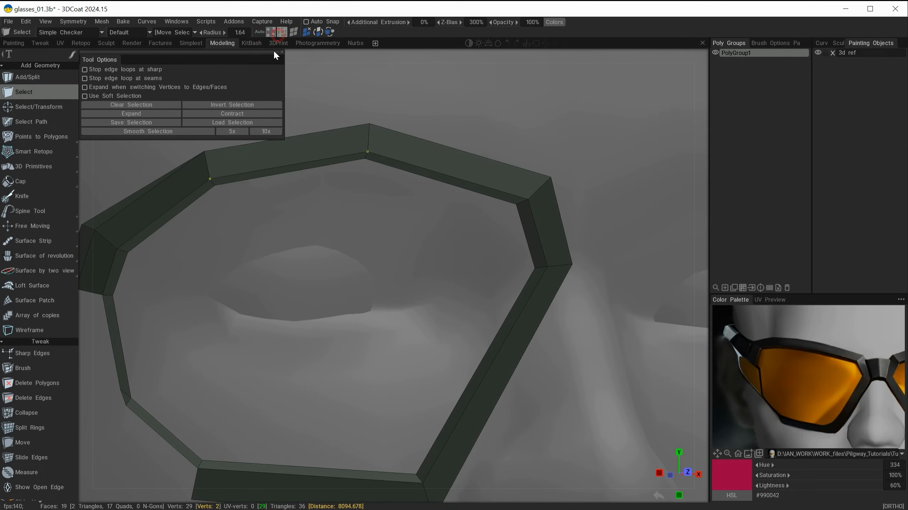
key("ctrl+d")
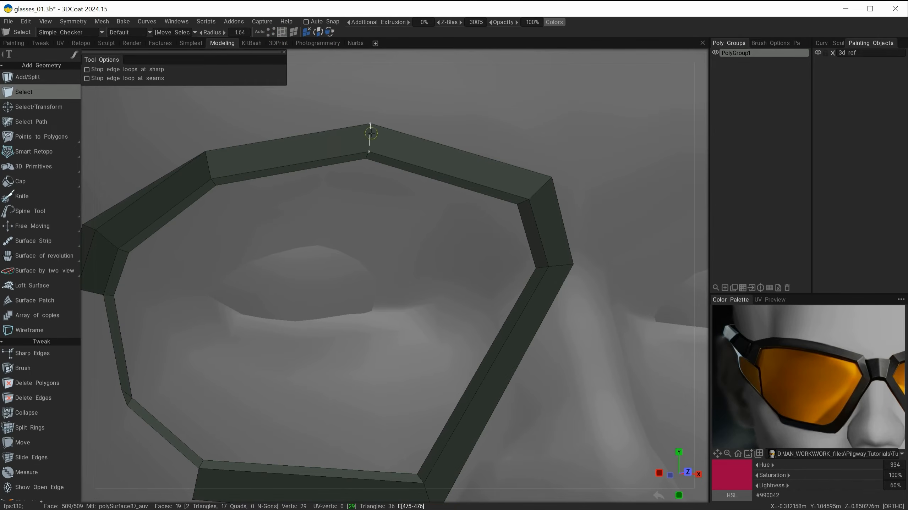
left_click_drag(366, 247, 364, 182, "alt")
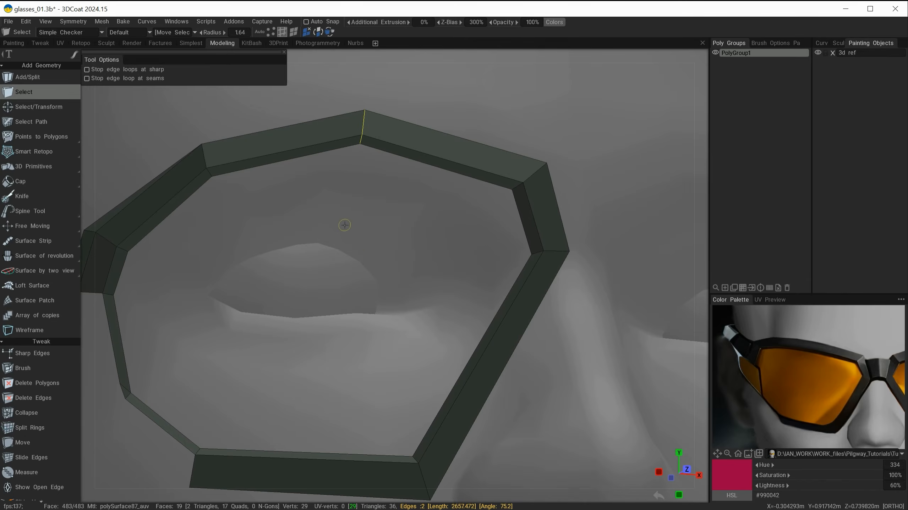
key("space")
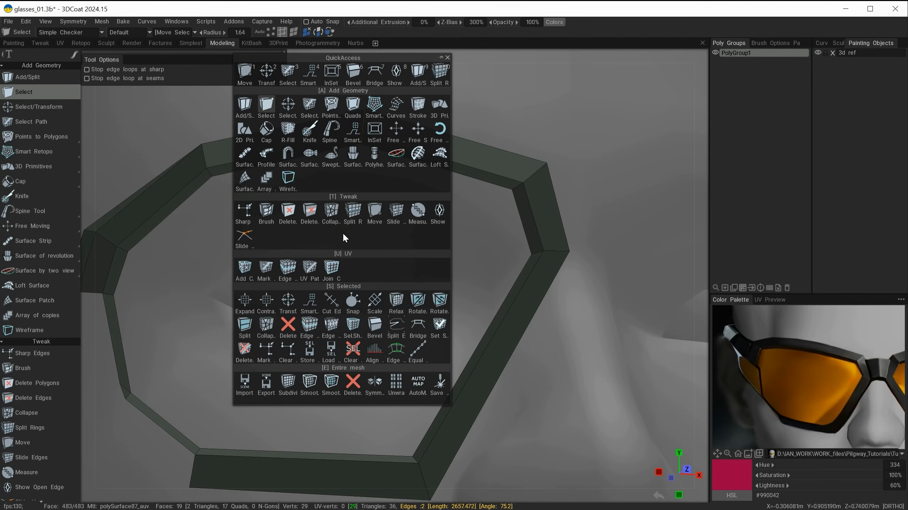
left_click(290, 299)
left_click_drag(367, 124, 367, 126)
left_click_drag(393, 255, 328, 219, "alt")
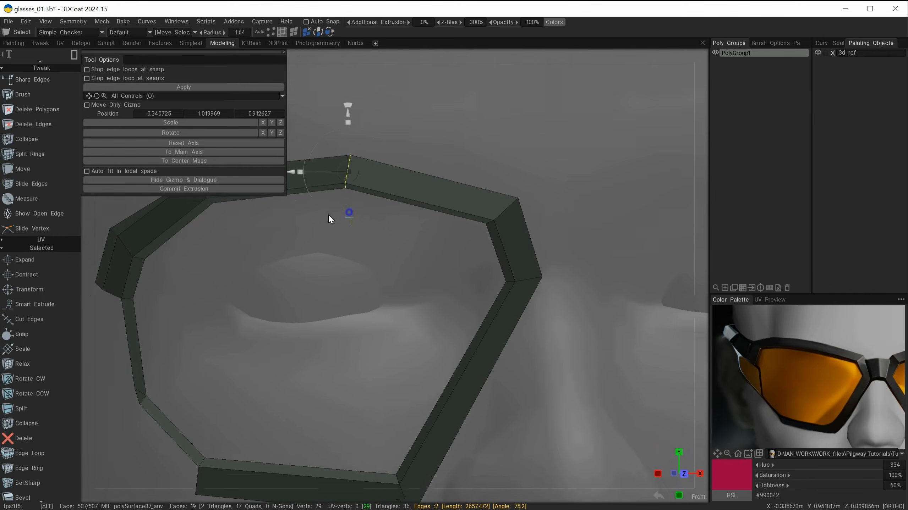
right_click_drag(328, 219, 269, 241, "alt")
middle_click_drag(269, 241, 298, 264, "alt")
left_click_drag(345, 303, 355, 302, "alt")
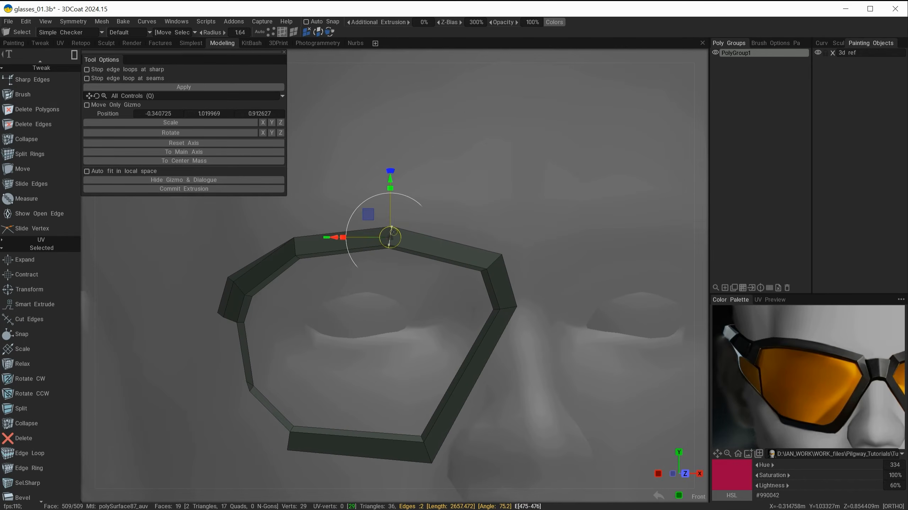
left_click_drag(394, 234, 403, 233)
Shift the frame's top cross edge slightly back toward the face to about -0.318, 1.016, 0.910, and clear the selection.
right_click_drag(326, 229, 239, 221, "alt")
left_click_drag(239, 225, 350, 248, "alt")
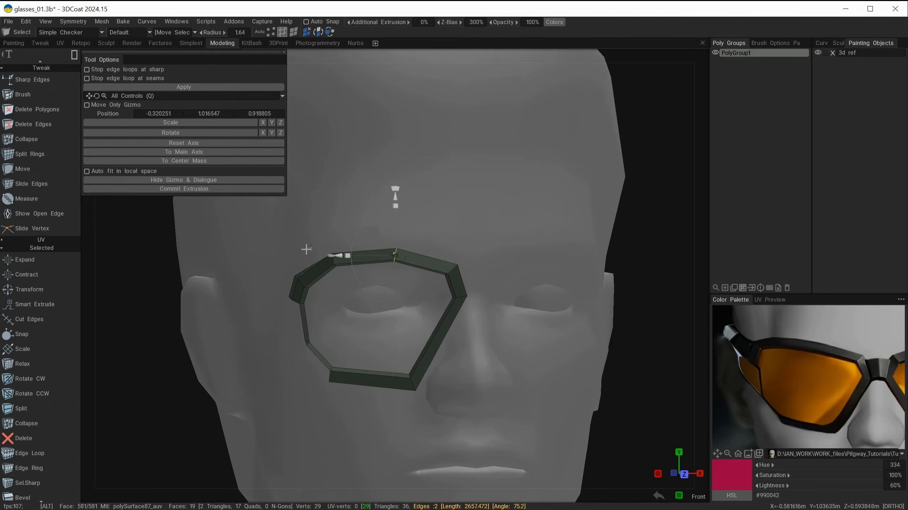
right_click_drag(306, 249, 344, 271, "alt")
middle_click_drag(345, 272, 394, 207, "alt")
left_click_drag(395, 207, 413, 151, "alt")
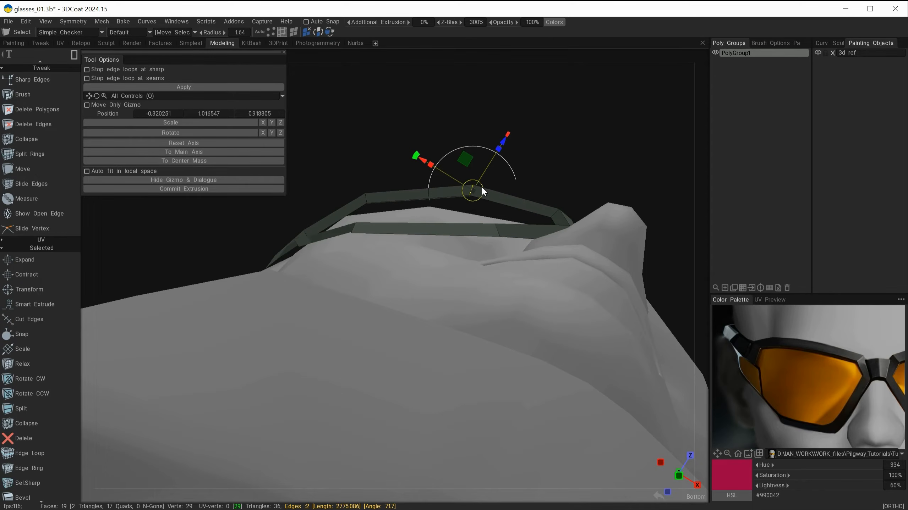
left_click_drag(481, 187, 480, 191)
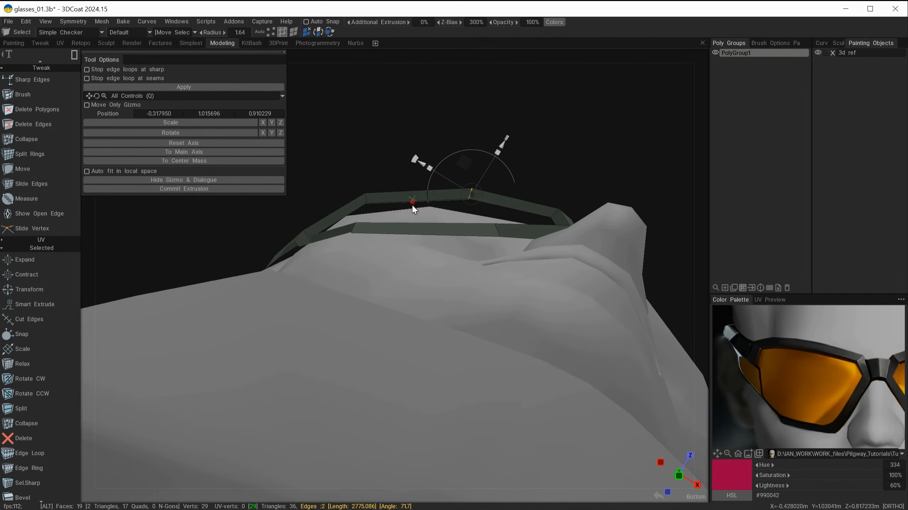
left_click_drag(412, 205, 403, 302, "alt")
key("Escape")
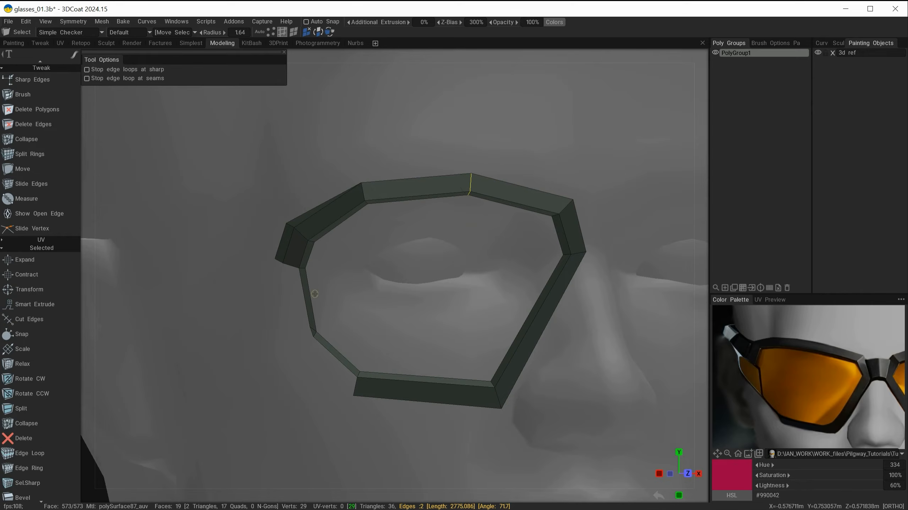
key("Escape")
Rename the poly group containing the lens frame as frame.
right_click_drag(358, 257, 329, 221, "alt")
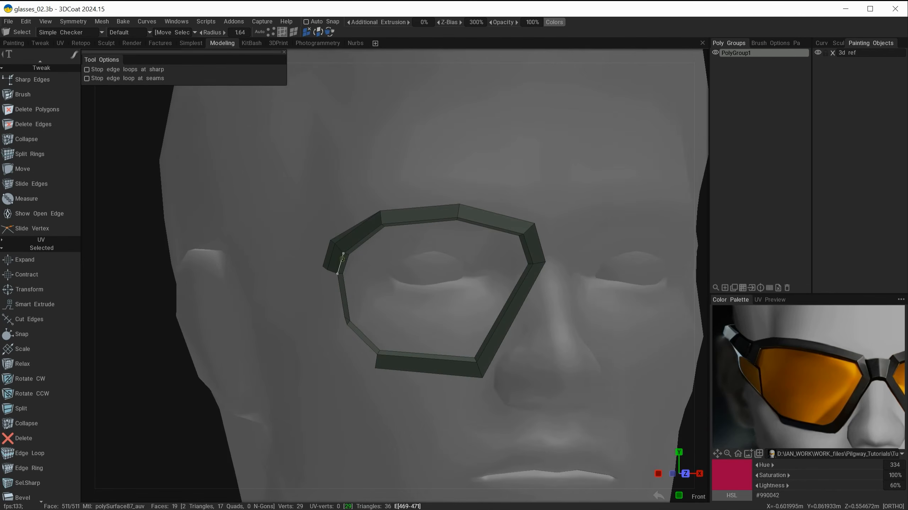
left_click_drag(414, 304, 445, 295, "alt")
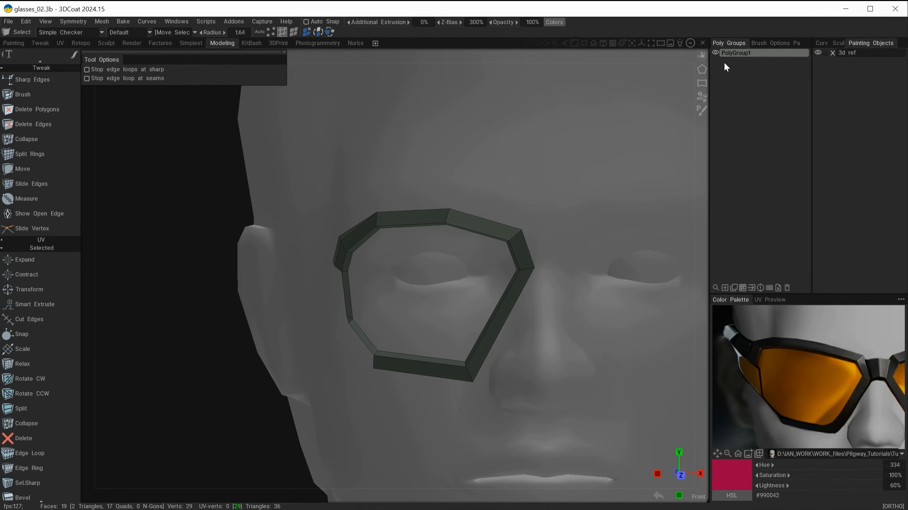
double_click(734, 54)
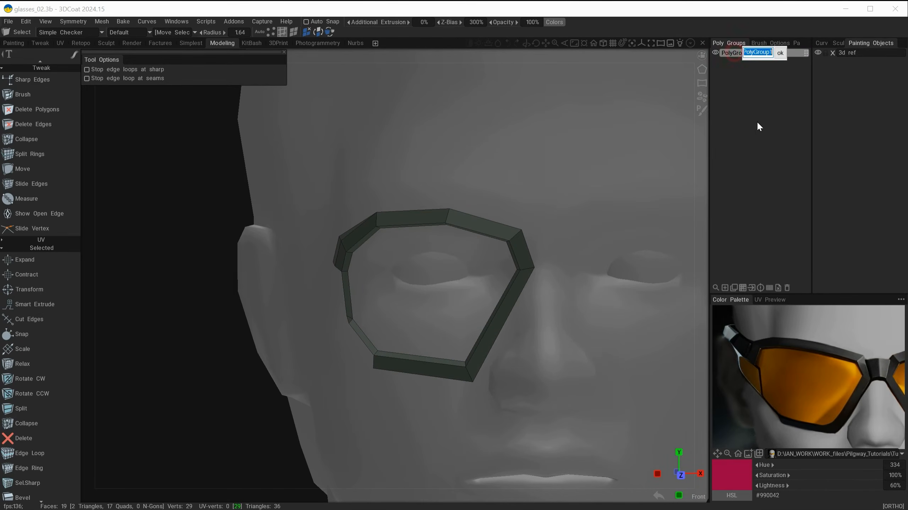
type("frame")
key("Return")
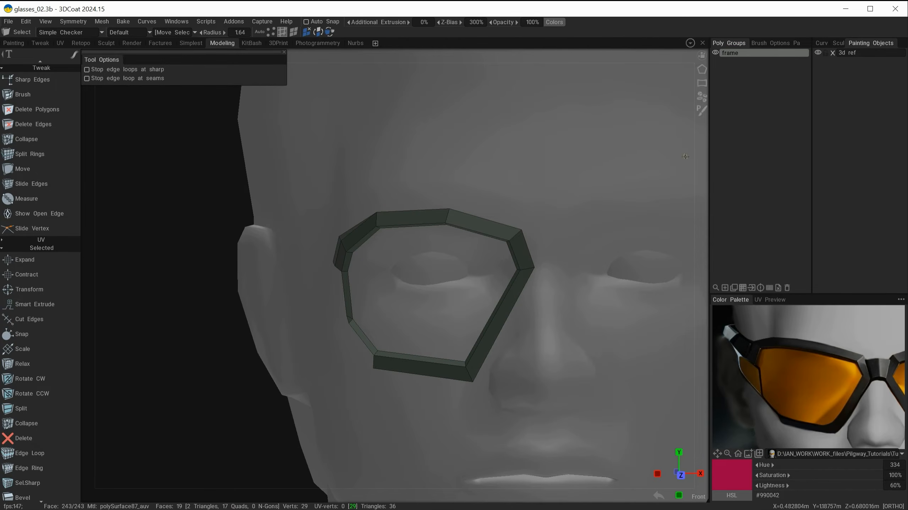
Add a new poly group and name it arms.
left_click(724, 288)
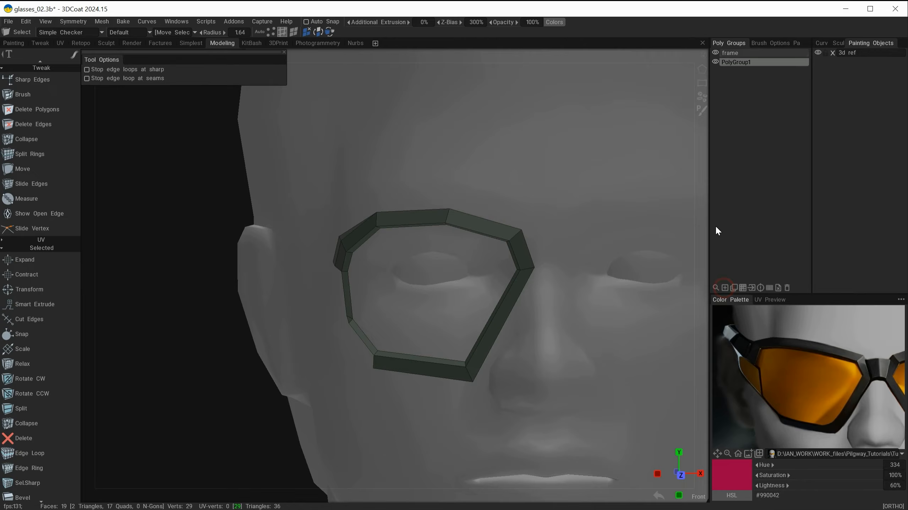
double_click(732, 62)
type("arms")
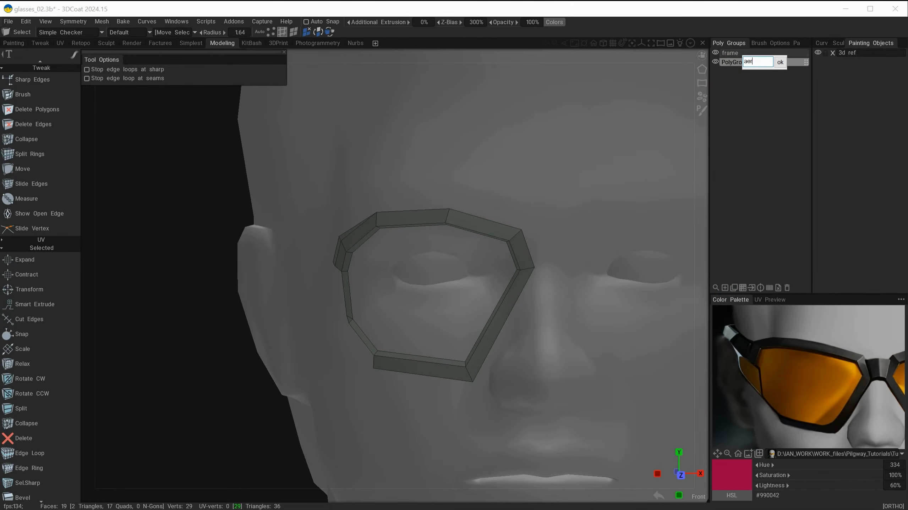
key("Return")
Draw a quad on the temple just behind the frame's outer corner in the arms group, using Points to Polygons.
left_click_drag(394, 286, 543, 270, "alt")
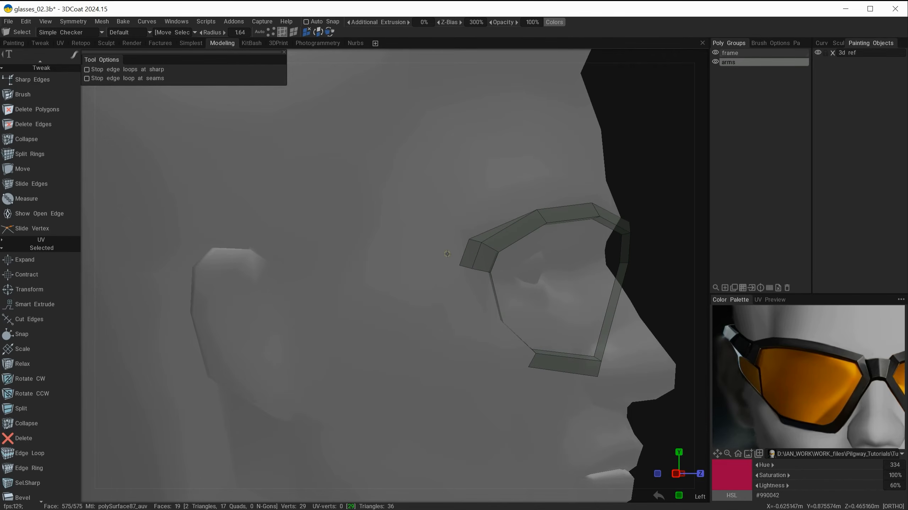
mouse_move(447, 253)
left_mouse_down("alt")
mouse_move(353, 246)
mouse_move(450, 243)
left_mouse_up("alt")
scroll(34, 88, "up", 5)
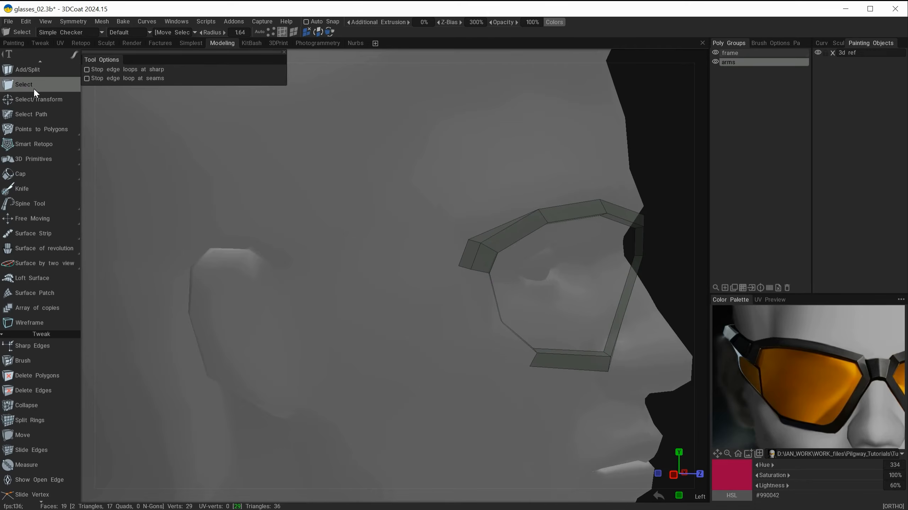
left_click(42, 129)
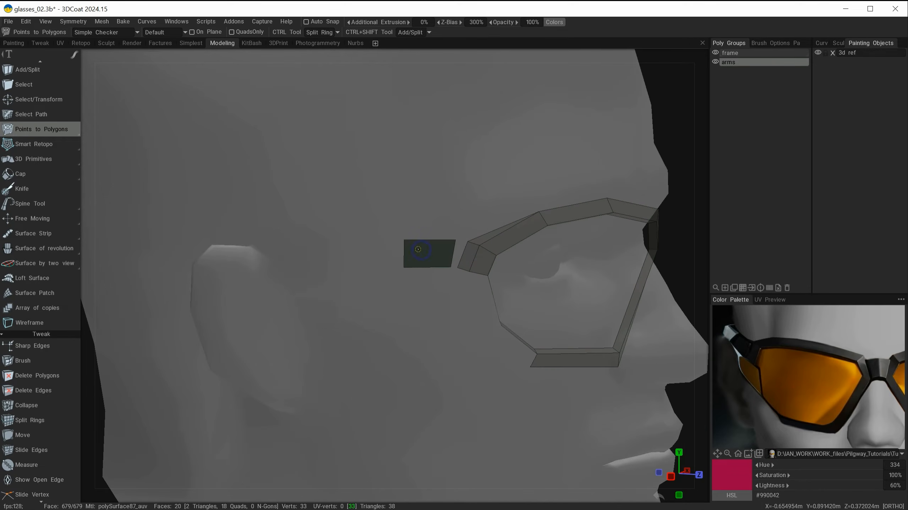
Hide the 3d ref and move the temple quad to about -0.673, 0.878, 0.416 with Select/Transform in face mode, aligning it with the frame.
left_click_drag(395, 303, 428, 277, "alt")
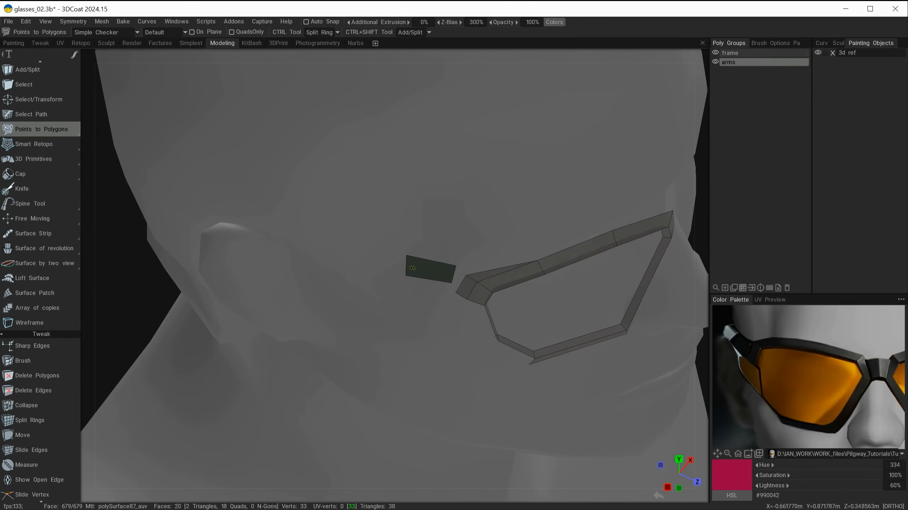
left_click_drag(384, 253, 353, 213, "alt")
left_click_drag(404, 324, 431, 273, "alt")
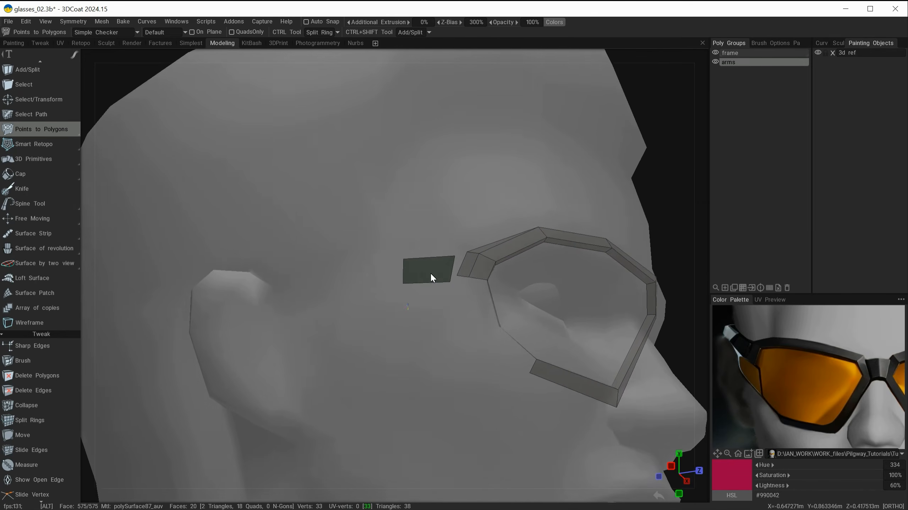
left_click(36, 99)
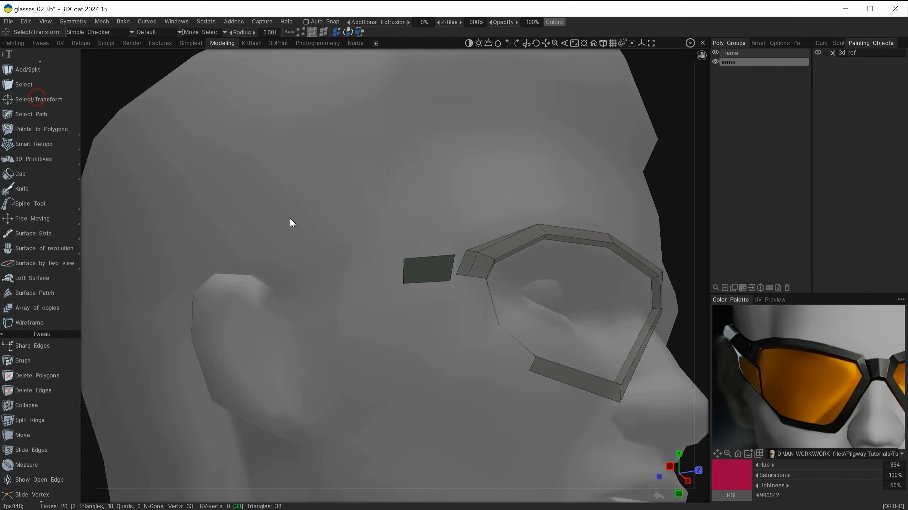
left_click(323, 32)
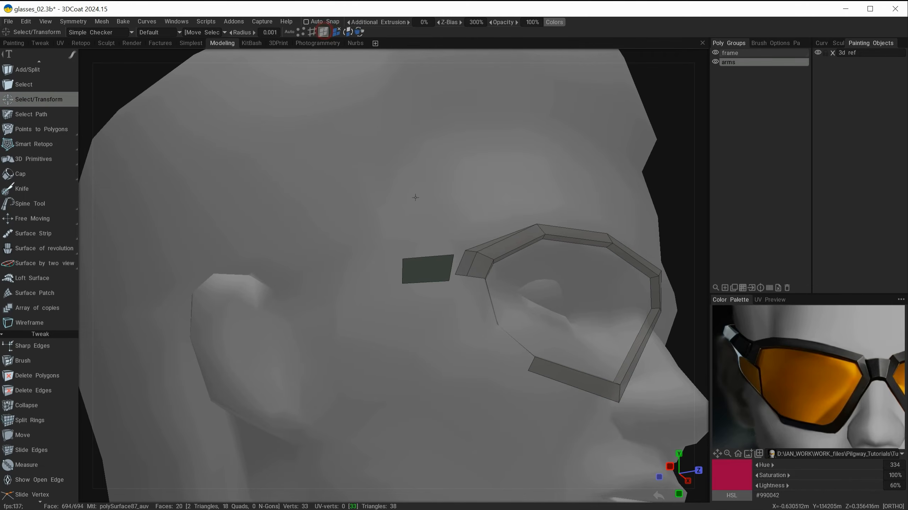
left_click(423, 271)
left_click_drag(367, 290, 350, 317, "alt")
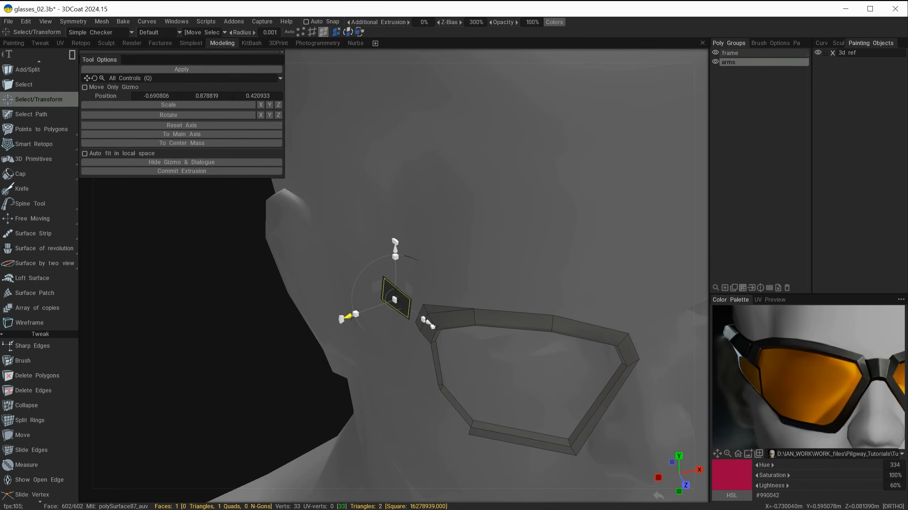
left_click_drag(388, 346, 381, 318, "alt")
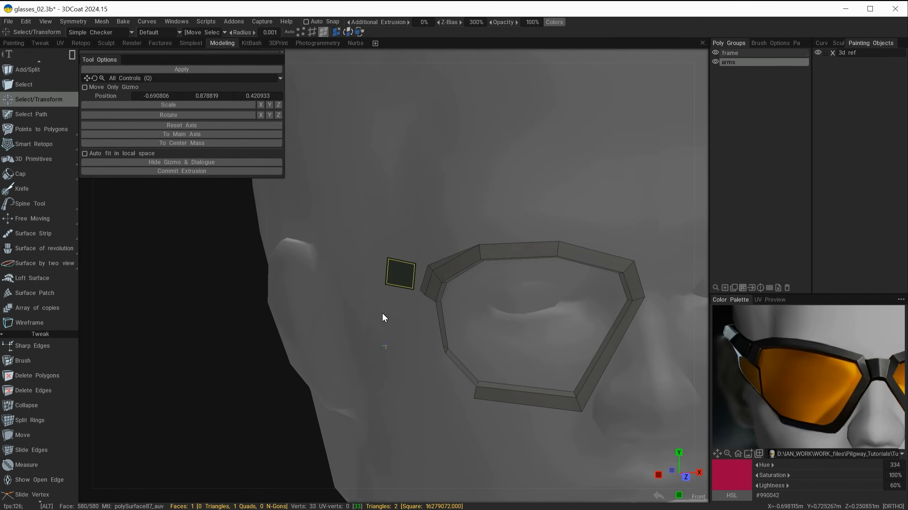
left_click(818, 53)
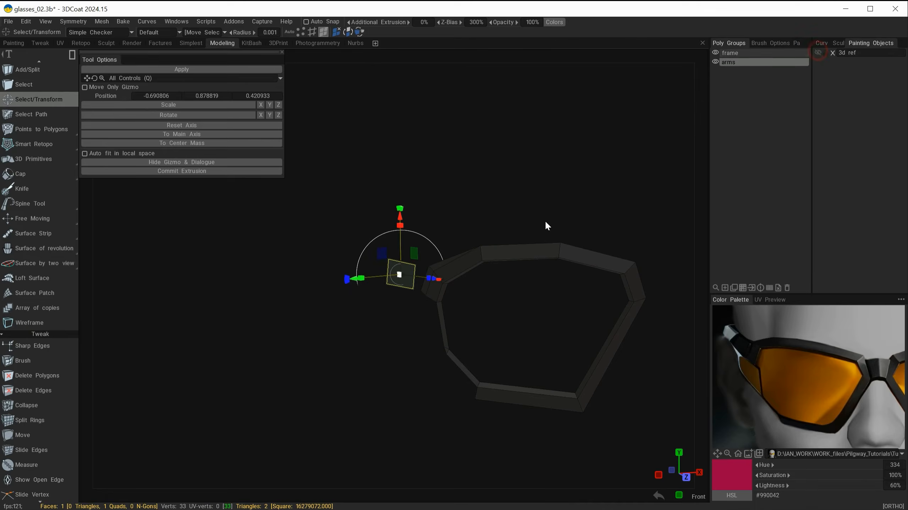
left_click_drag(543, 225, 392, 319, "alt")
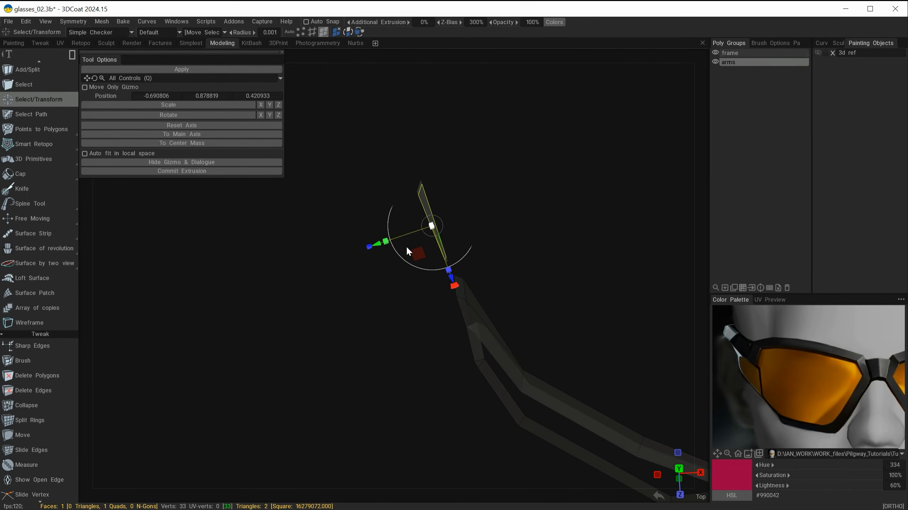
left_click_drag(384, 241, 478, 239)
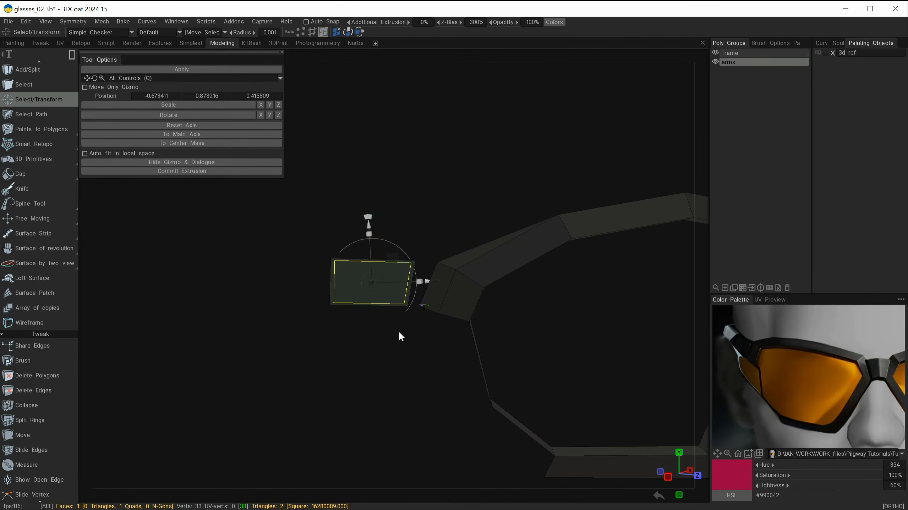
left_click_drag(399, 334, 389, 298, "alt")
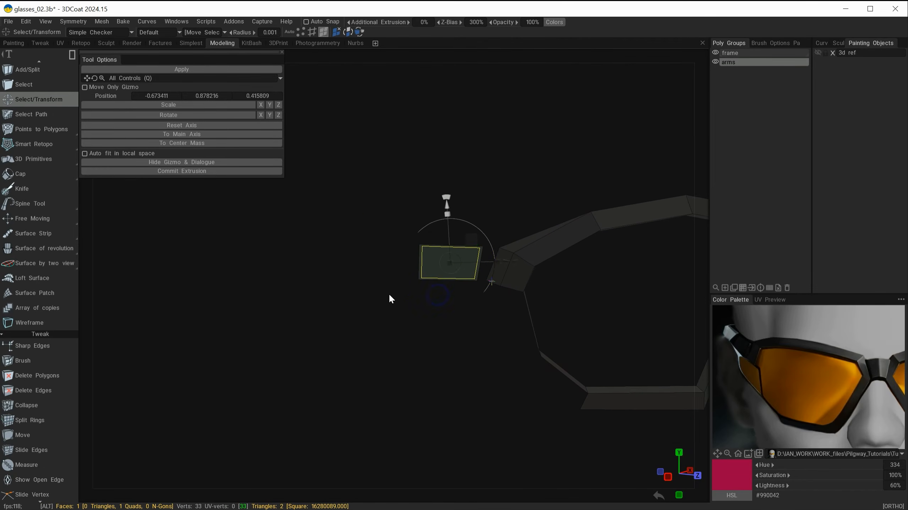
key("Escape")
key("Escape")
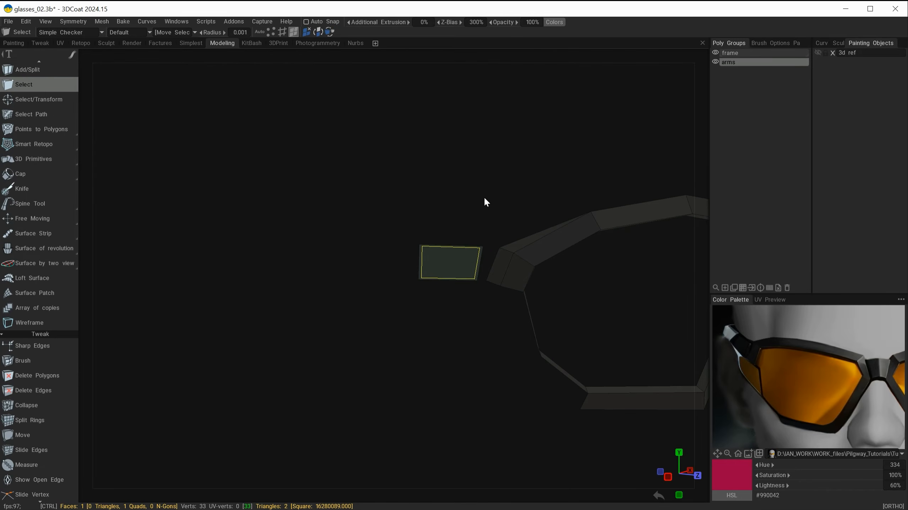
Show the 3d ref head again and frame the quad and the ear from the side.
left_click_drag(510, 224, 473, 216, "alt")
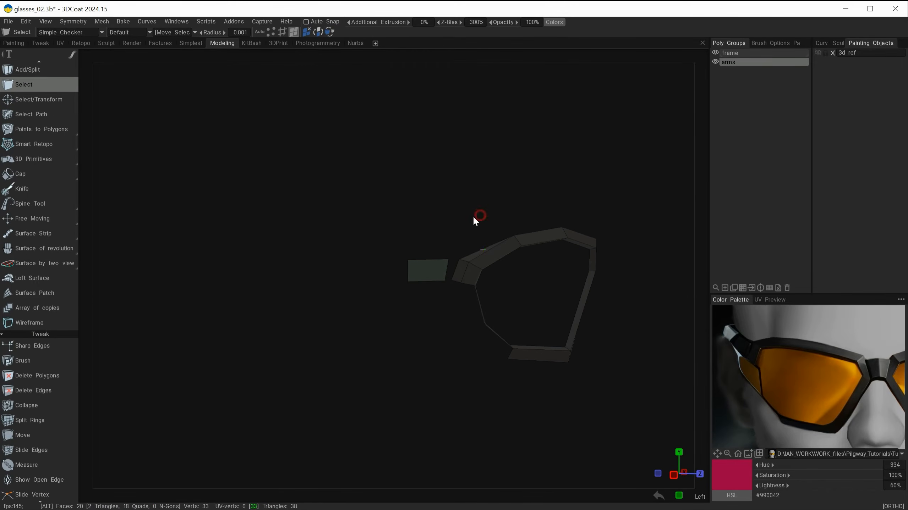
left_click(817, 53)
middle_click_drag(469, 264, 531, 237, "alt")
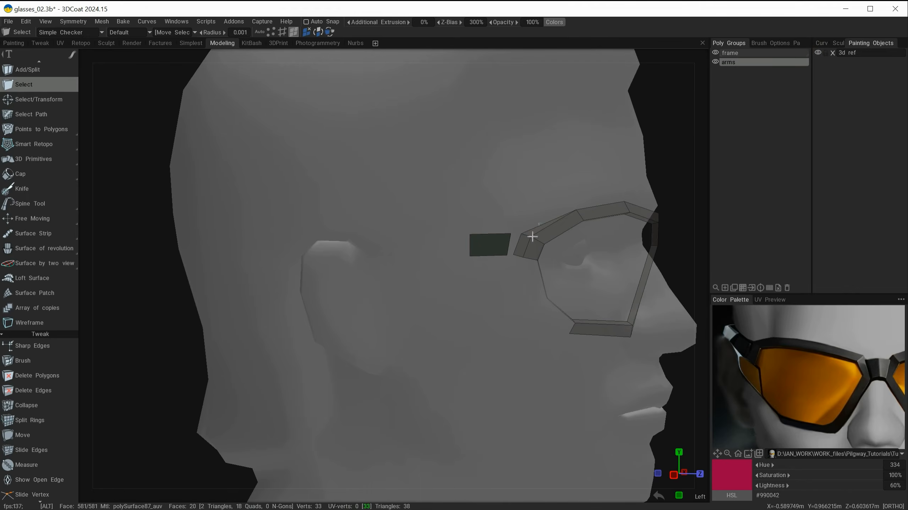
right_click_drag(466, 261, 504, 325, "alt")
middle_click_drag(484, 273, 391, 233, "alt")
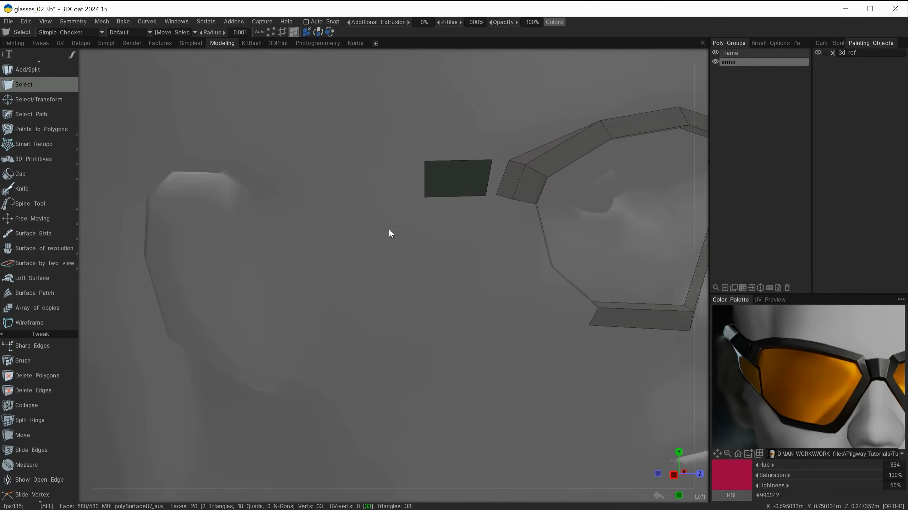
Select the rear edge of the temple quad in edge mode and move it back to about -0.714, 0.888, 0.202 with Transform.
left_click_drag(439, 308, 414, 311, "alt")
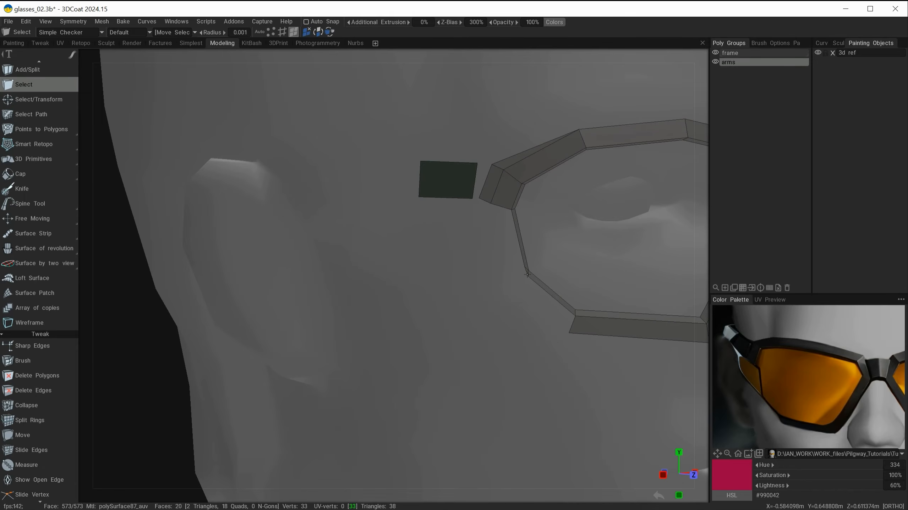
left_click_drag(510, 288, 541, 278, "alt")
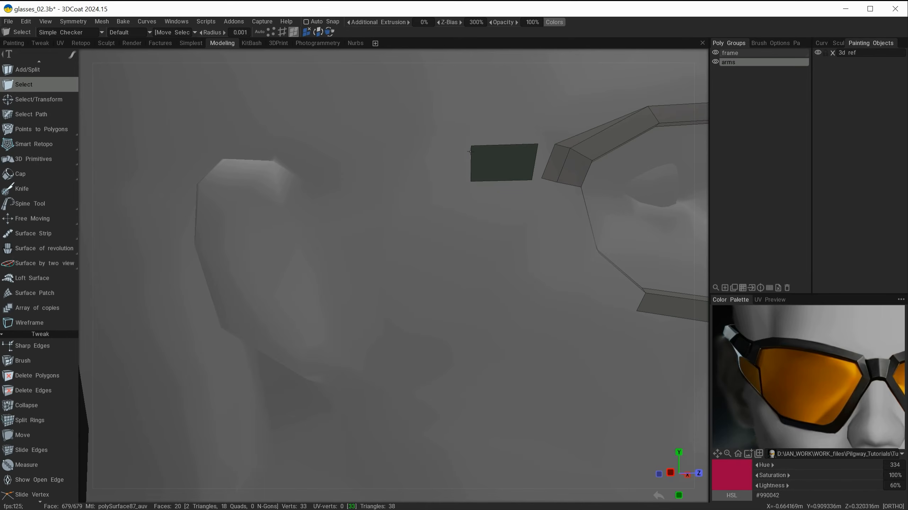
mouse_move(425, 177)
left_mouse_down("alt")
mouse_move(417, 202)
mouse_move(448, 178)
mouse_move(441, 177)
left_mouse_up("alt")
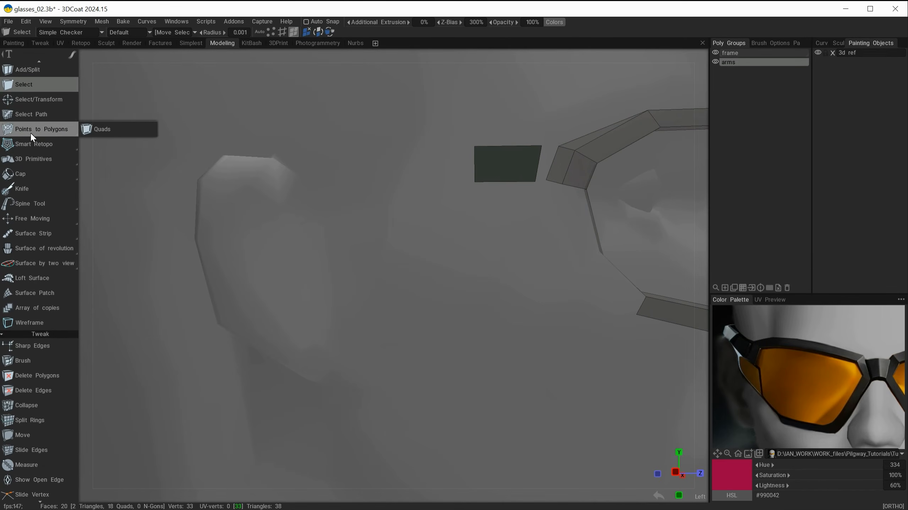
key("2")
double_click(474, 162)
key("space")
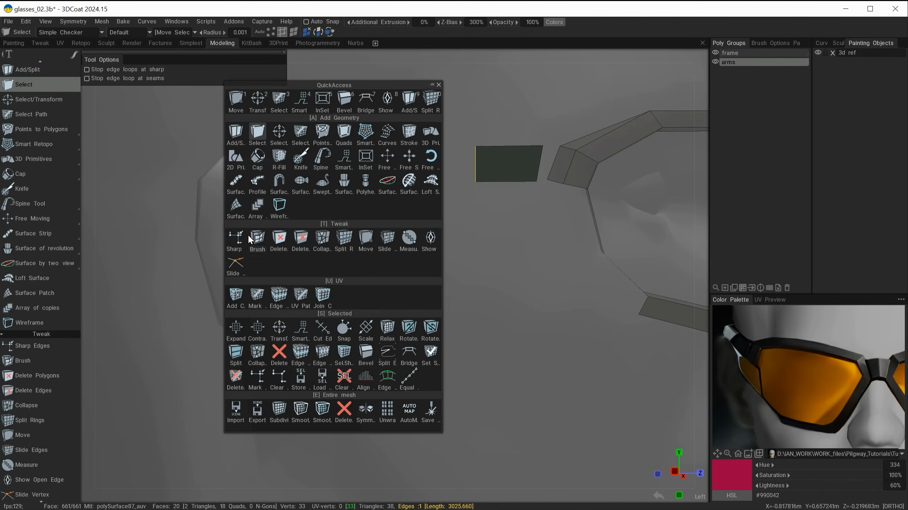
left_click(281, 325)
key("Escape")
left_click(475, 163)
key("space")
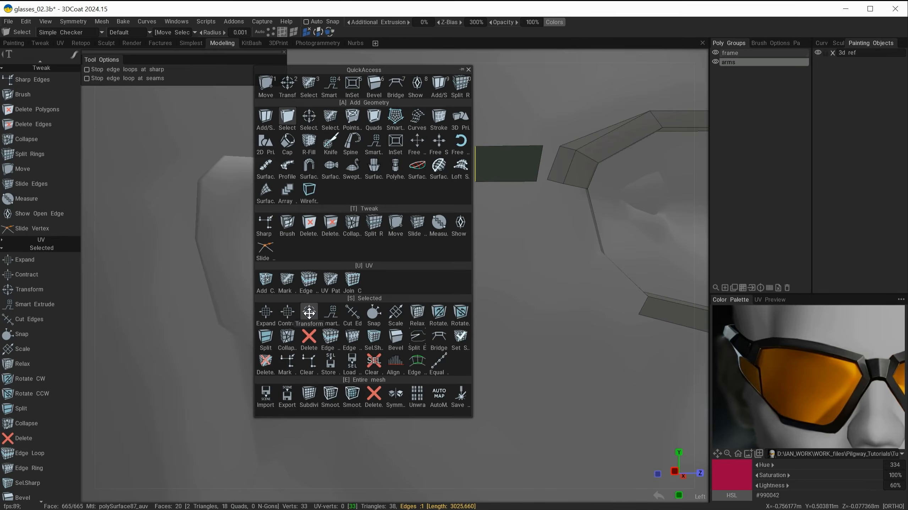
left_click(308, 316)
key("ctrl+z")
key("ctrl+z")
key("ctrl+y")
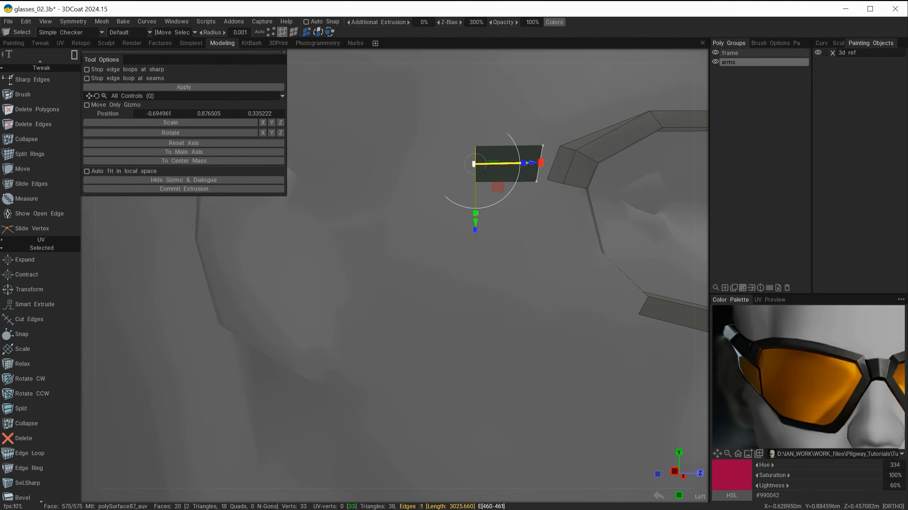
left_click_drag(531, 163, 457, 311)
left_click_drag(411, 327, 285, 409)
right_click_drag(286, 409, 416, 293, "alt")
left_click_drag(488, 316, 486, 311)
left_click_drag(487, 326, 487, 321)
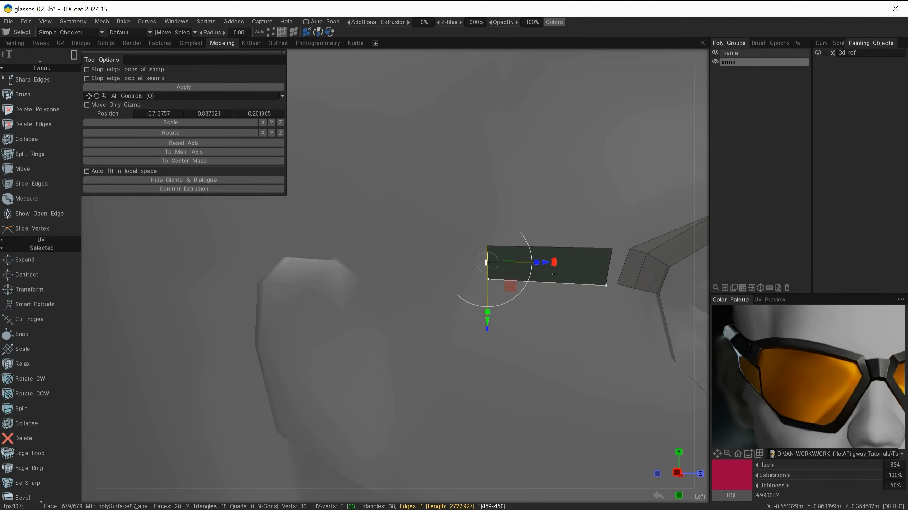
Move the arm's rear edge farther back to the top of the ear, at about -0.807, 0.910, -0.108.
left_click_drag(545, 262, 375, 237)
left_click_drag(403, 168, 521, 236)
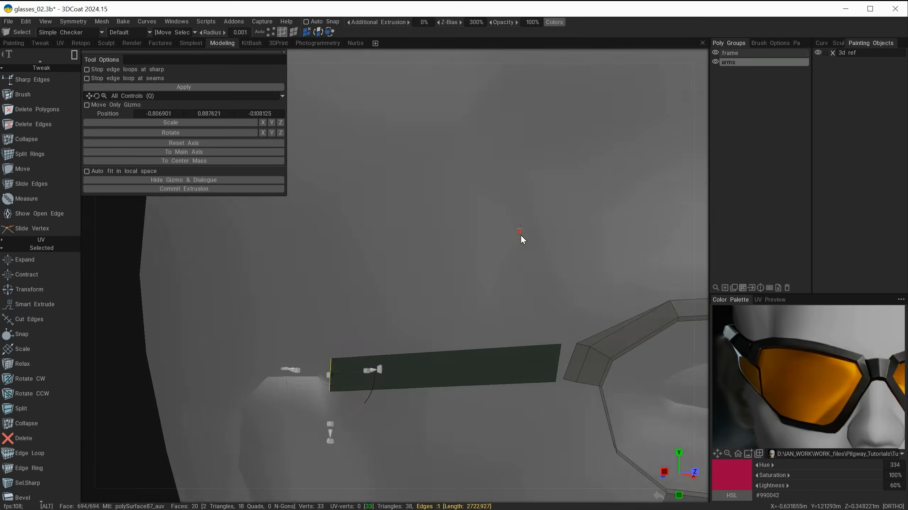
right_click_drag(521, 236, 395, 314, "alt")
left_click_drag(372, 347, 371, 343)
middle_click_drag(381, 262, 477, 238, "alt")
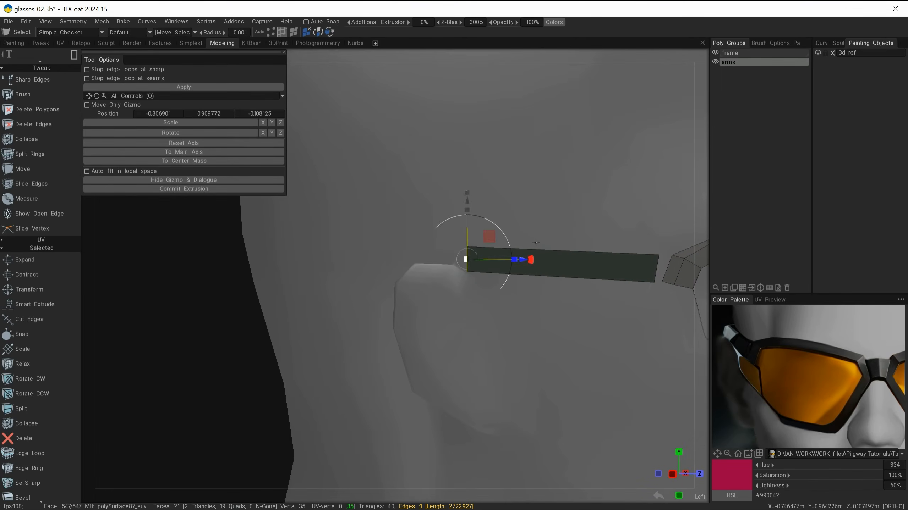
Extrude the arm's rear edge backwards past the ear to about -0.847, 0.910, -0.399.
left_click_drag(525, 260, 395, 260, "ctrl")
left_click_drag(364, 277, 453, 238)
right_click_drag(454, 238, 387, 214, "alt")
middle_click_drag(388, 215, 406, 285, "alt")
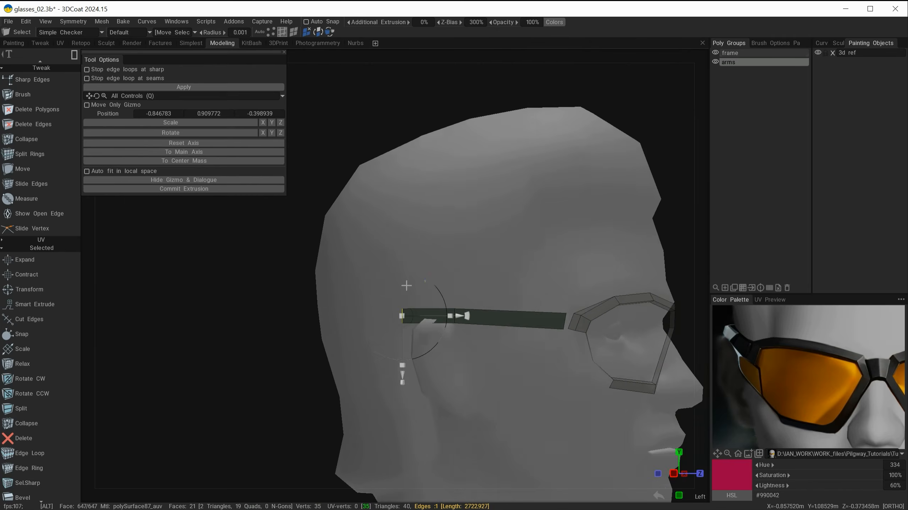
Extrude a second rear segment behind the ear, angle it slightly downward, and place its end edge at about -0.832, 0.875, -0.557.
right_click_drag(406, 285, 475, 321, "alt")
left_click_drag(463, 338, 422, 338, "ctrl")
left_click_drag(365, 388, 364, 410)
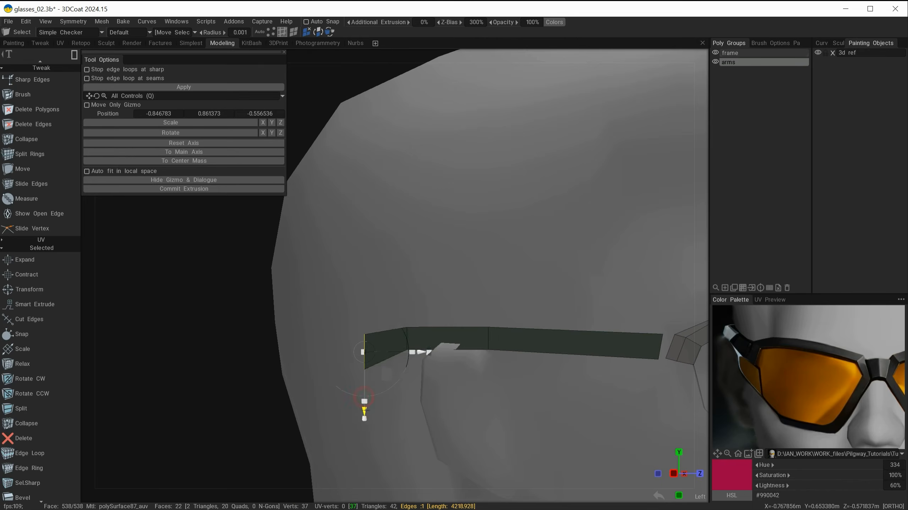
left_click_drag(393, 279, 353, 372, "alt")
left_click_drag(345, 371, 348, 366)
left_click_drag(386, 322, 494, 203, "alt")
middle_click_drag(491, 204, 460, 405, "alt")
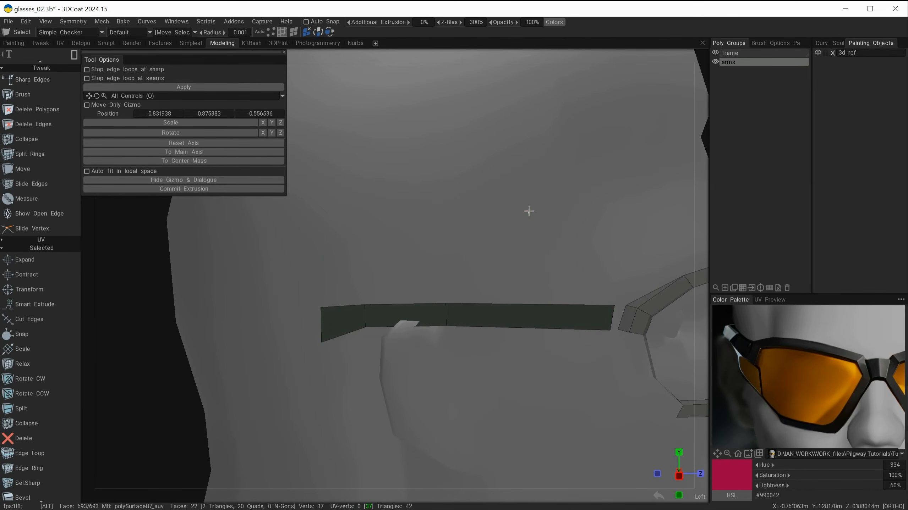
Examine the arm strip from several angles against the head, the frame and the reference image.
middle_click_drag(526, 187, 501, 242, "alt")
right_click_drag(503, 213, 467, 213, "alt")
left_click_drag(527, 215, 538, 161, "alt")
left_click_drag(614, 131, 509, 200, "alt")
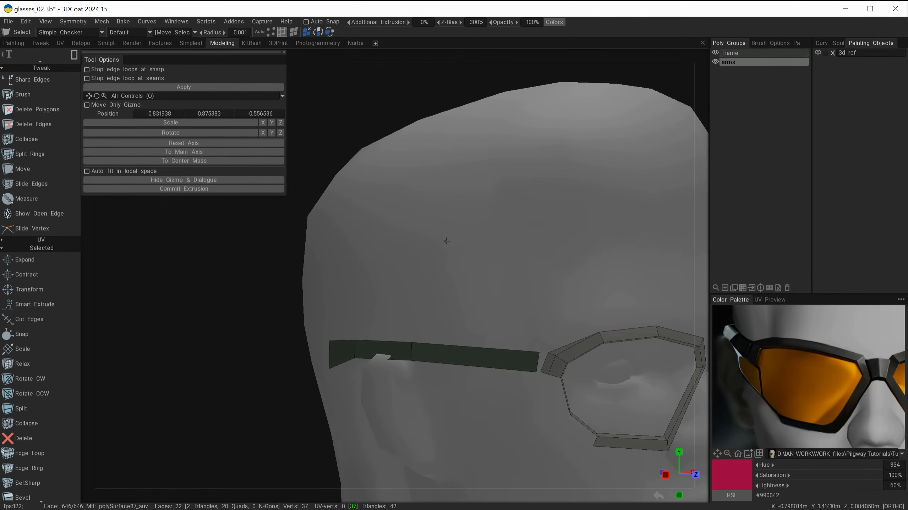
left_click_drag(420, 304, 472, 305, "alt")
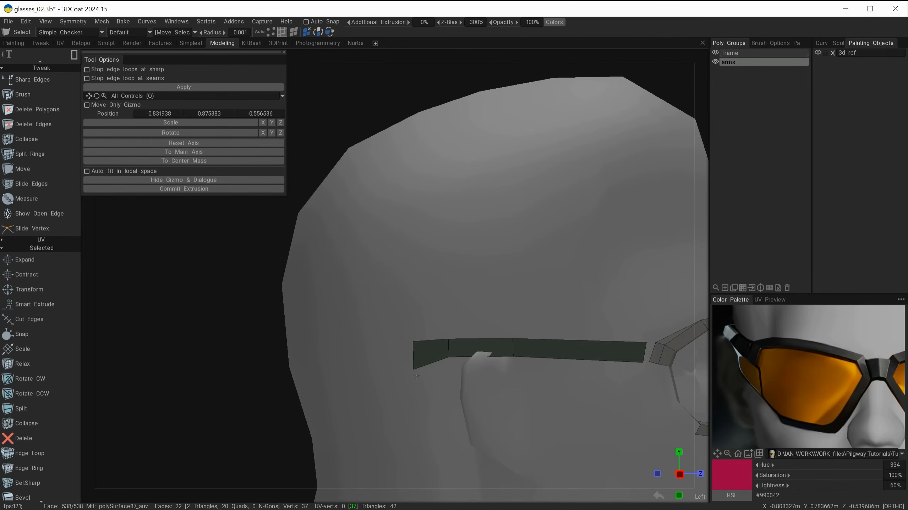
left_click_drag(415, 370, 466, 285, "alt")
left_click_drag(464, 381, 523, 403, "alt")
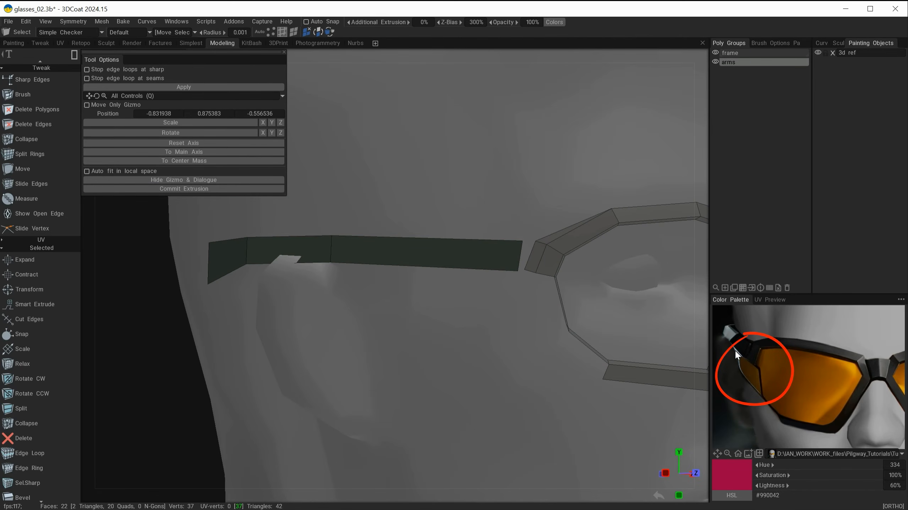
left_click_drag(461, 361, 450, 325, "alt")
right_click_drag(450, 325, 488, 357, "alt")
middle_click_drag(488, 357, 502, 381, "alt")
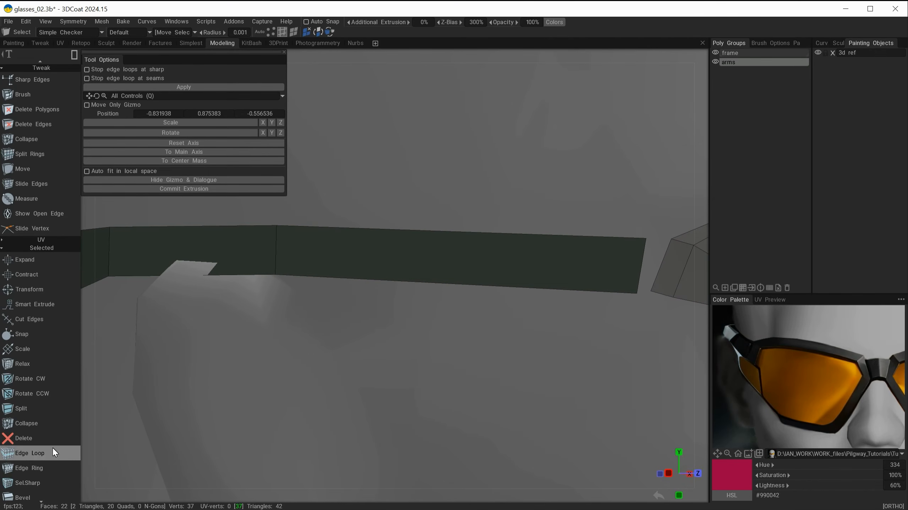
Insert two closely spaced crosswise edge loops near the arm's front end with Split Rings.
left_click_drag(38, 459, 44, 311)
key("space")
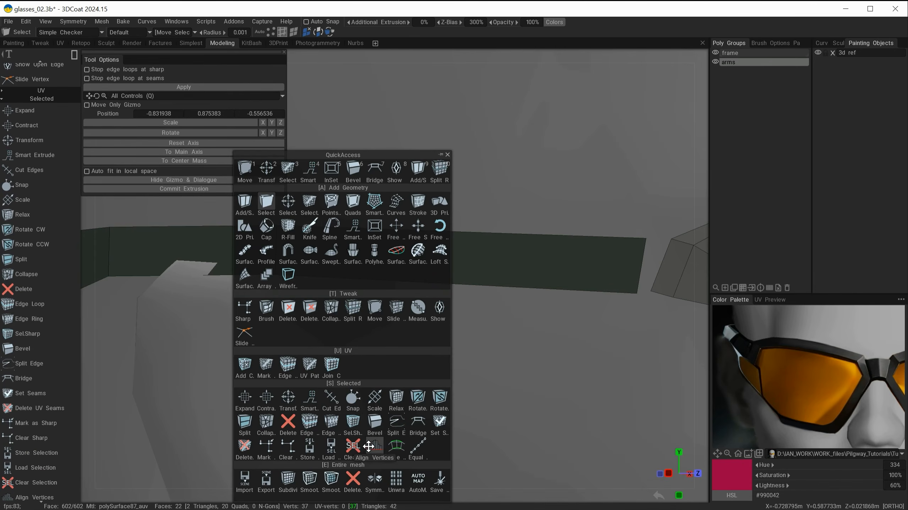
key("0")
left_click(538, 282)
right_click_drag(444, 304, 404, 300, "alt")
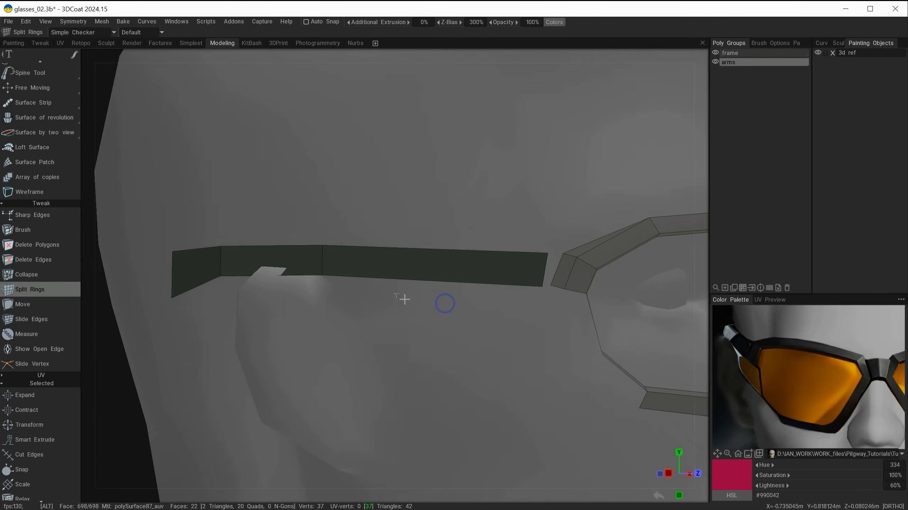
middle_click_drag(403, 300, 312, 280, "alt")
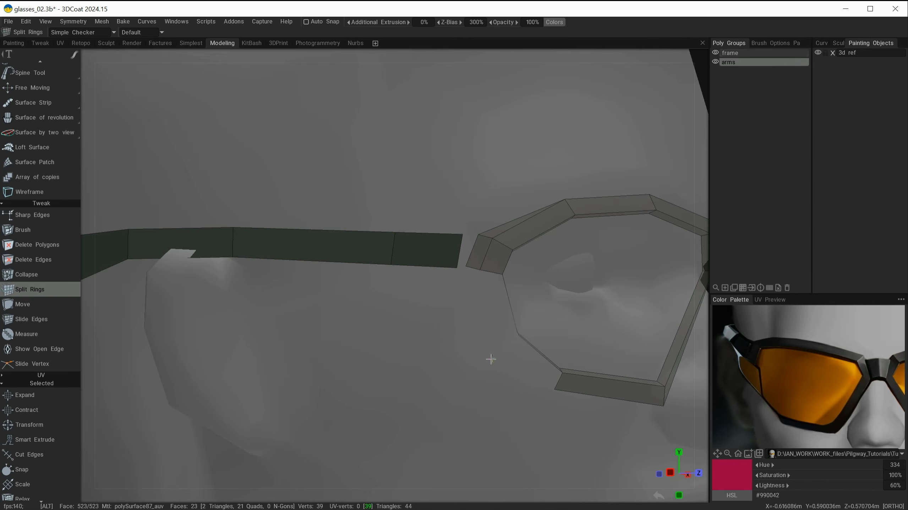
left_click_drag(490, 360, 464, 271, "alt")
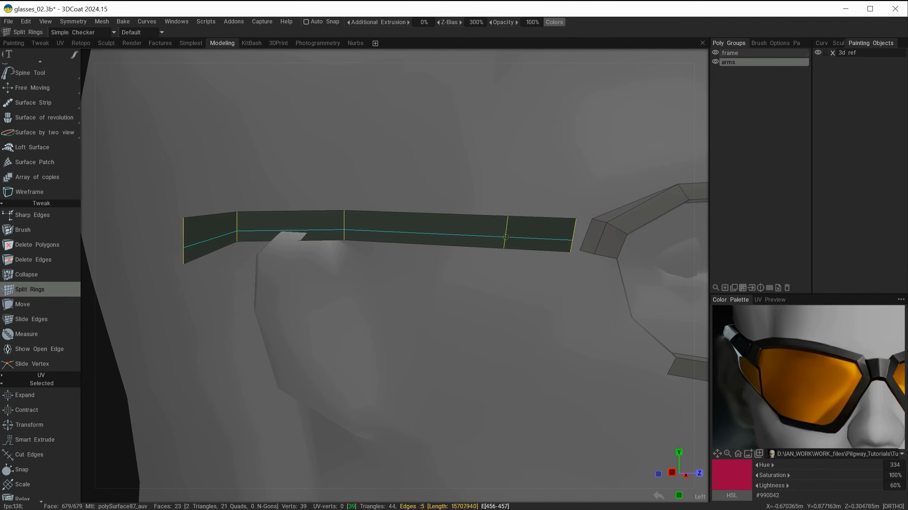
left_click(497, 246)
left_click_drag(497, 246, 492, 307, "alt")
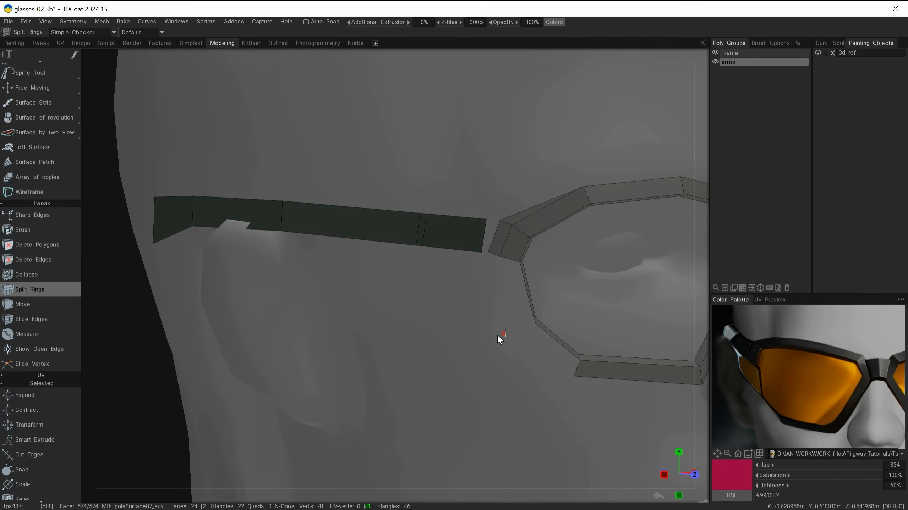
left_click_drag(497, 339, 526, 325, "alt")
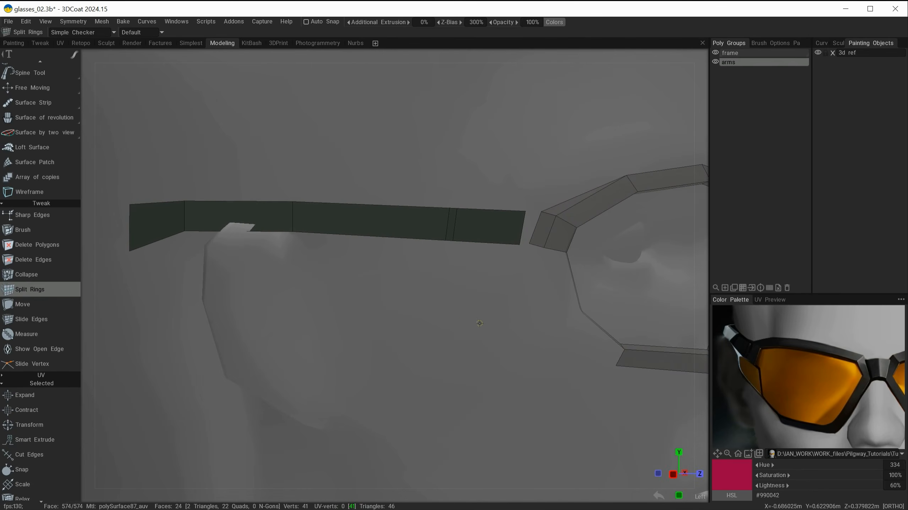
Select the short lower edge between the two new loops and extrude it straight down to about -0.700, 0.738, 0.299.
key("space")
left_click(217, 99)
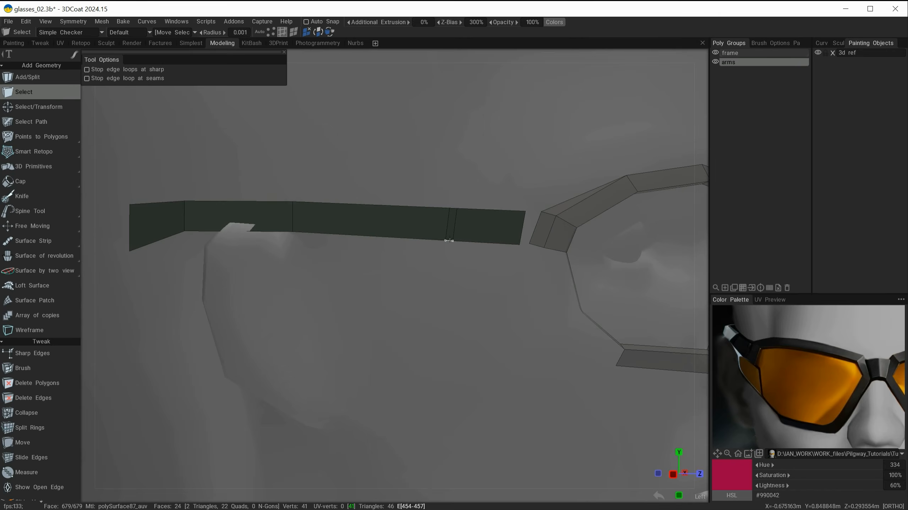
key("space")
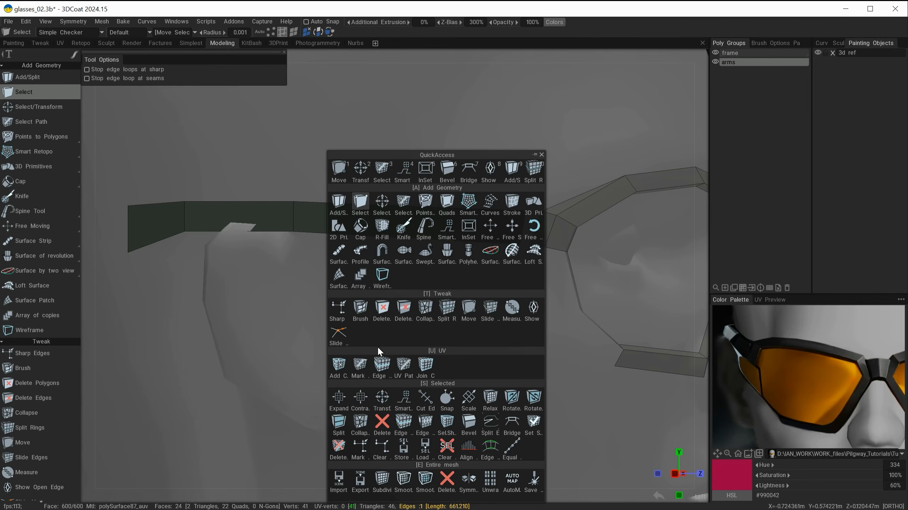
left_click(381, 215)
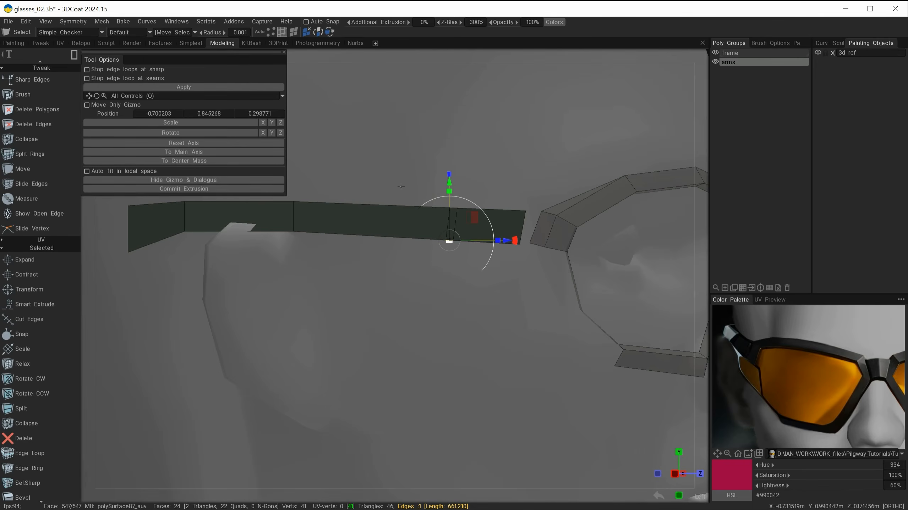
left_click(233, 188)
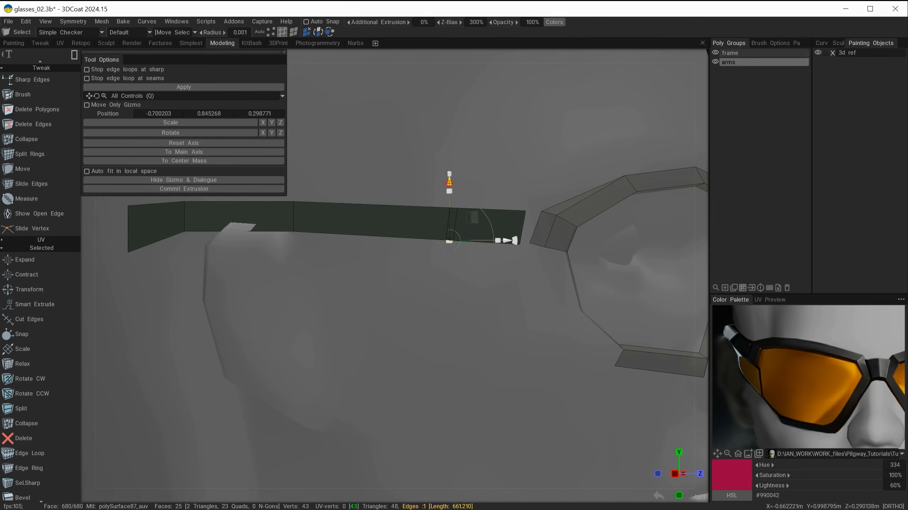
left_click_drag(449, 183, 443, 222)
mouse_move(509, 316)
left_mouse_down("alt")
mouse_move(528, 307)
mouse_move(509, 311)
left_mouse_up("alt")
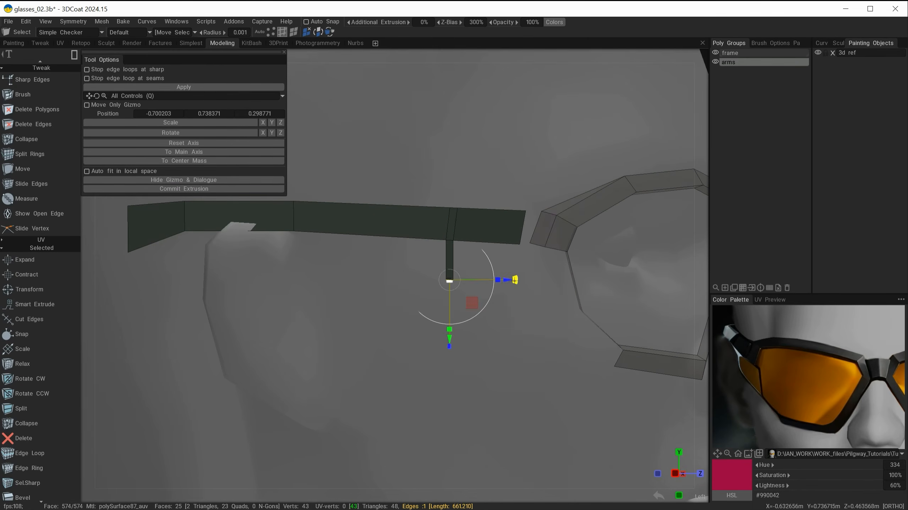
Slant the extruded strip forward by moving and rotating its end edge to about -0.682, 0.682, 0.397.
left_click_drag(515, 279, 500, 243)
left_click_drag(456, 282, 493, 302)
left_click_drag(518, 312, 562, 281, "alt")
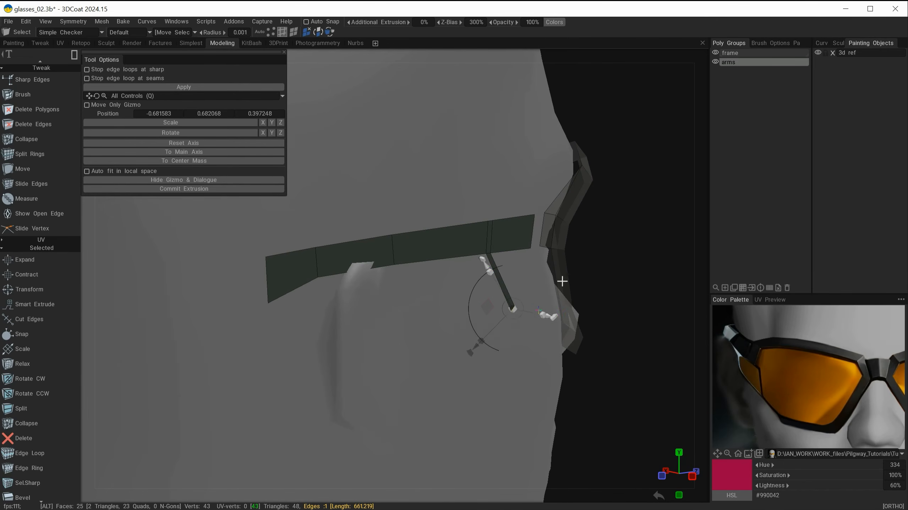
left_click_drag(532, 231, 497, 259, "alt")
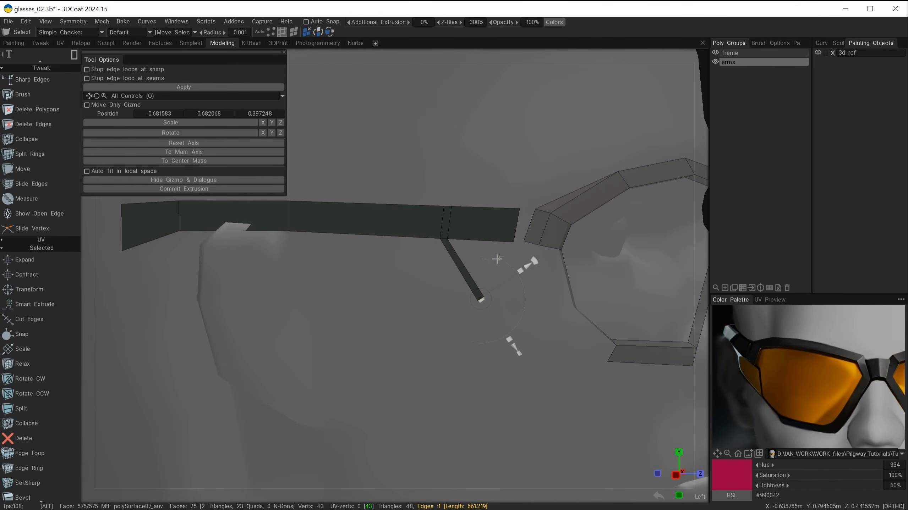
Extrude the strip's end edge forward until it meets the outer side of the lens frame.
left_click_drag(584, 326, 584, 347, "alt")
left_click_drag(507, 332, 524, 349)
left_click_drag(523, 349, 589, 385, "alt")
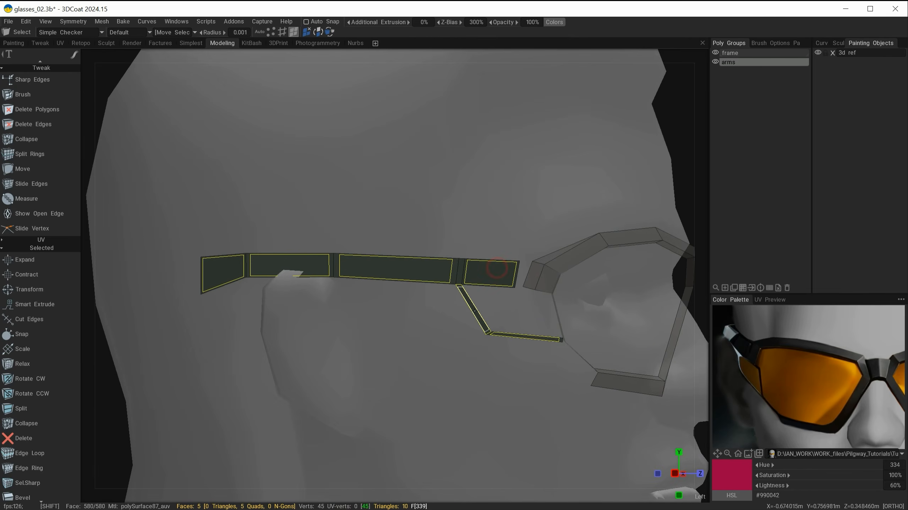
Select the arm faces in face mode and shift them outward to about -0.757, 0.802, 0.042 with Free Moving.
mouse_move(474, 310)
left_mouse_down("alt")
mouse_move(454, 321)
mouse_move(497, 339)
mouse_move(477, 325)
left_mouse_up("alt")
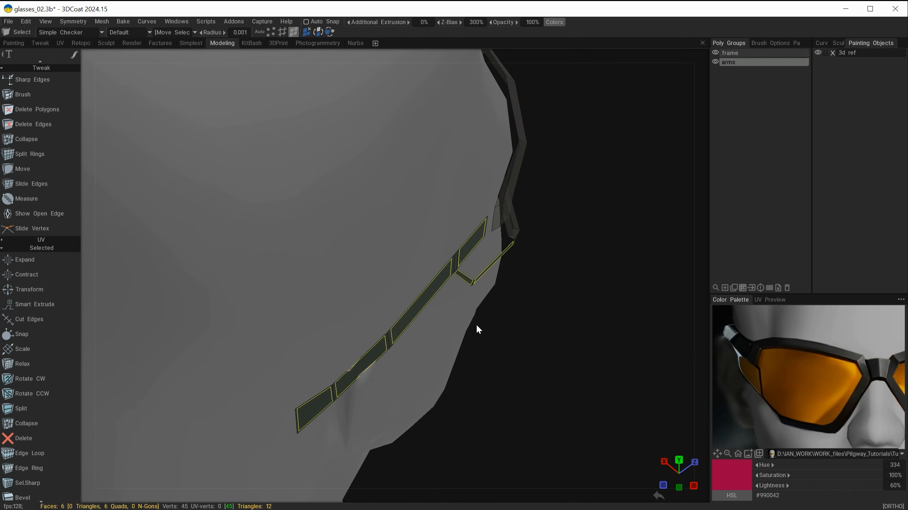
key("space")
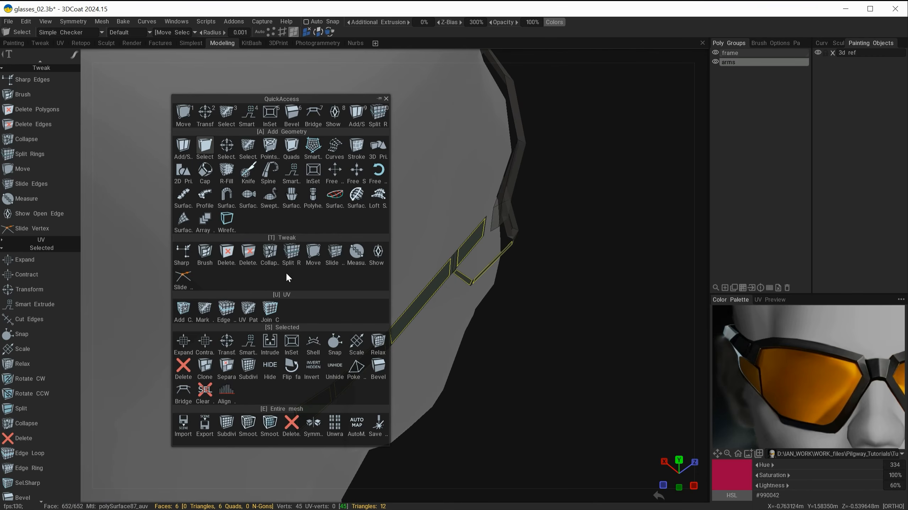
left_click(335, 170)
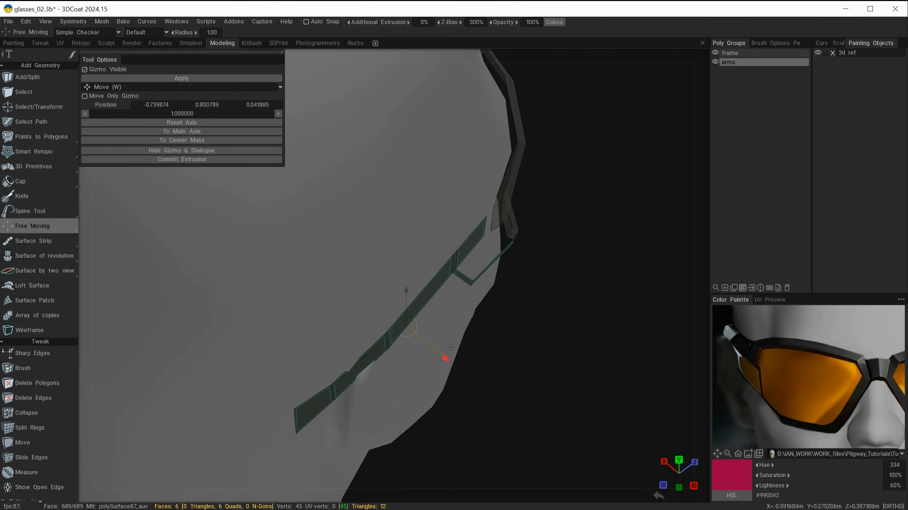
left_click_drag(449, 358, 125, 262)
Rotate the selected arm faces with Free Rotating so the arm's angle follows the side of the head.
key("space")
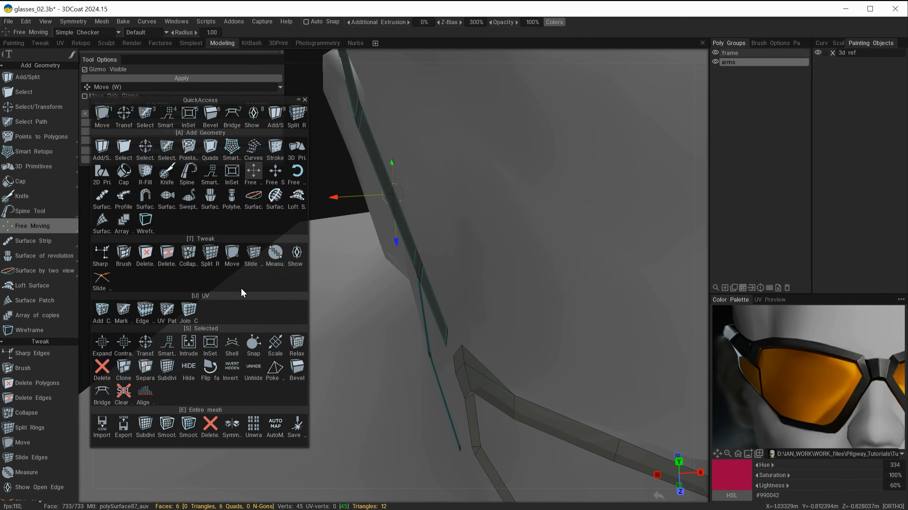
left_click(297, 170)
left_click_drag(389, 209, 392, 237)
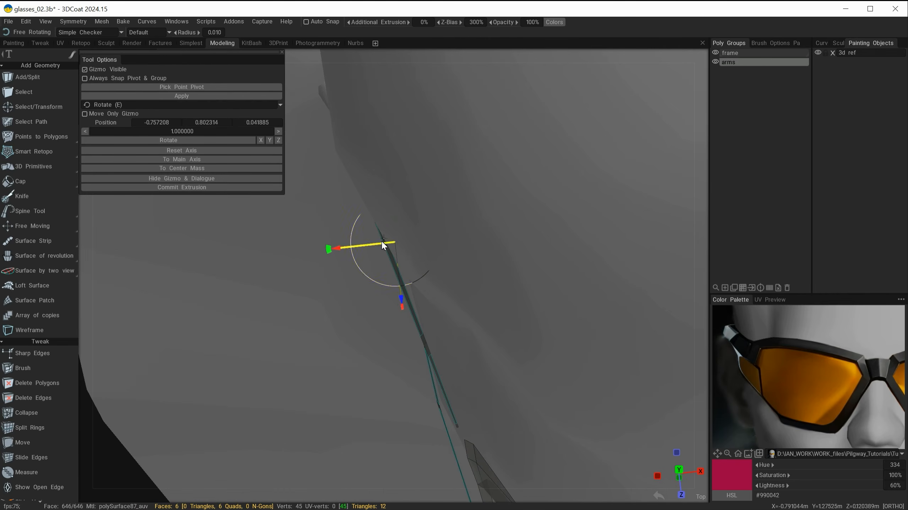
mouse_move(358, 265)
left_mouse_down()
mouse_move(330, 255)
mouse_move(450, 187)
mouse_move(439, 168)
mouse_move(405, 318)
mouse_move(443, 329)
left_mouse_up()
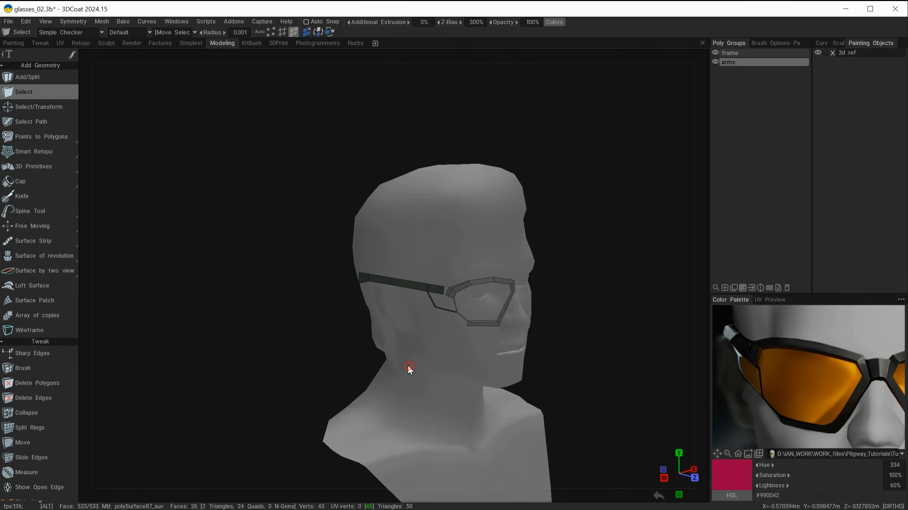
left_click_drag(472, 316, 519, 323, "alt")
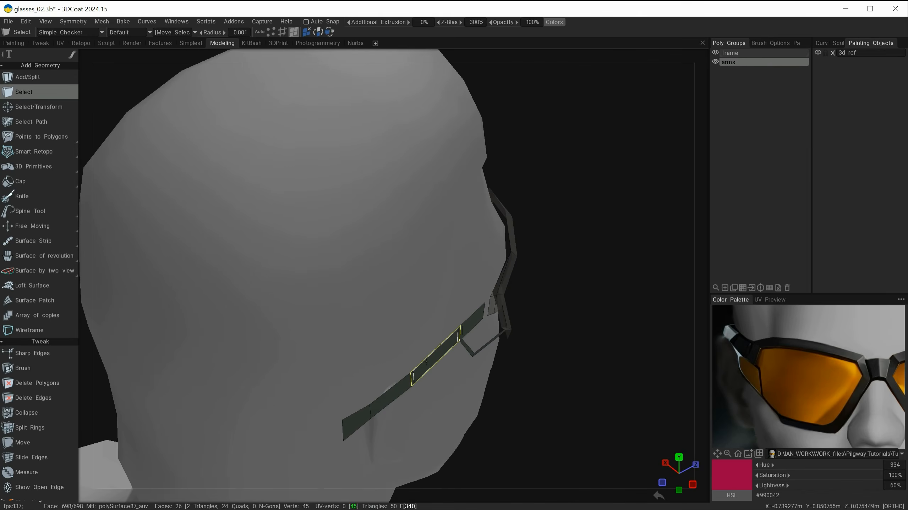
left_click_drag(467, 363, 414, 326, "alt")
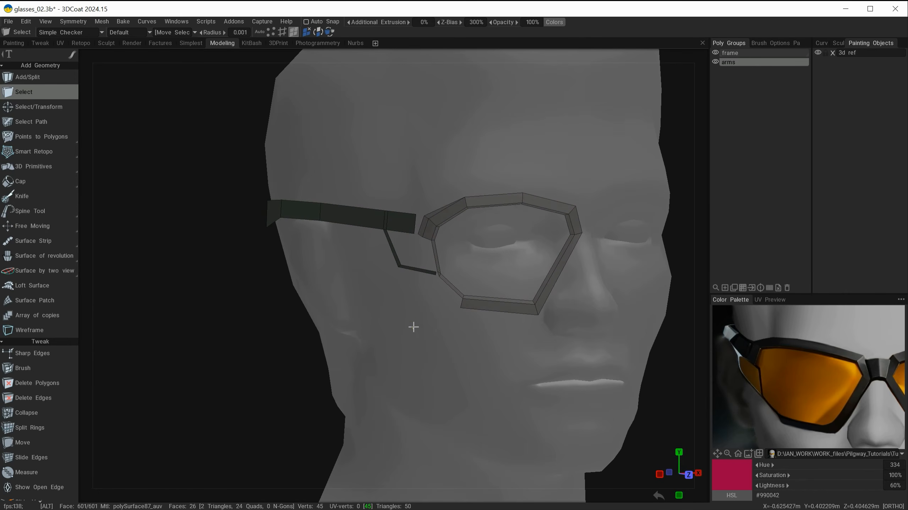
Move the arm's front upper and lower vertices onto the outer corner of the lens frame so they weld together.
right_click_drag(422, 322, 510, 389, "alt")
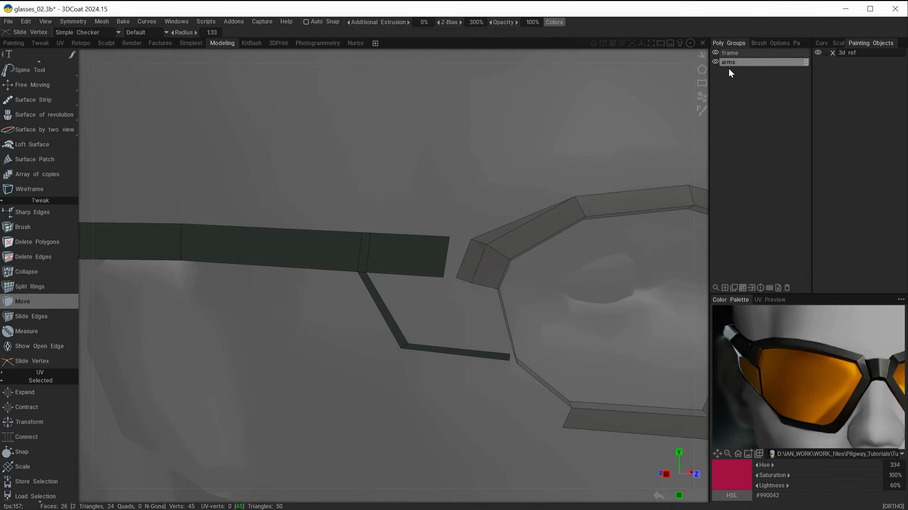
right_click_drag(396, 377, 403, 306, "alt")
left_click_drag(451, 349, 433, 344, "alt")
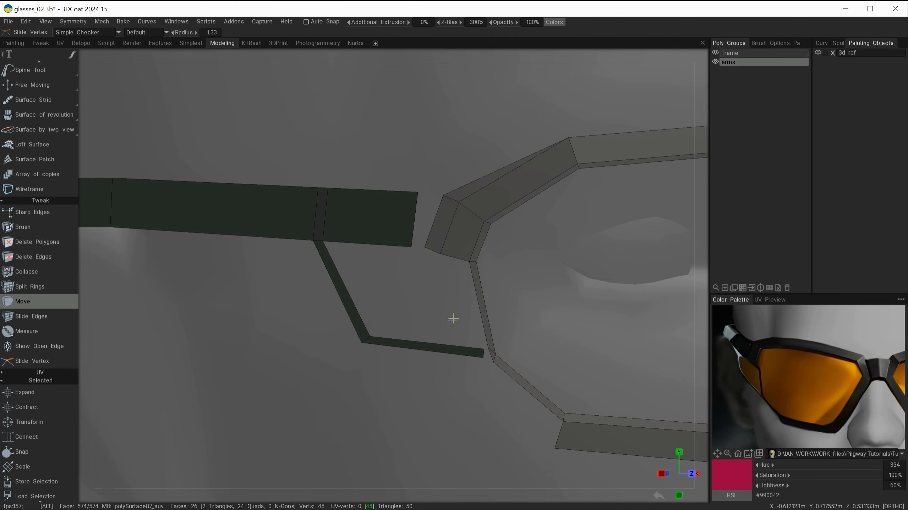
left_click_drag(453, 319, 504, 322, "alt")
right_click_drag(447, 313, 467, 344, "alt")
left_click_drag(468, 344, 463, 325, "alt")
left_click(62, 302)
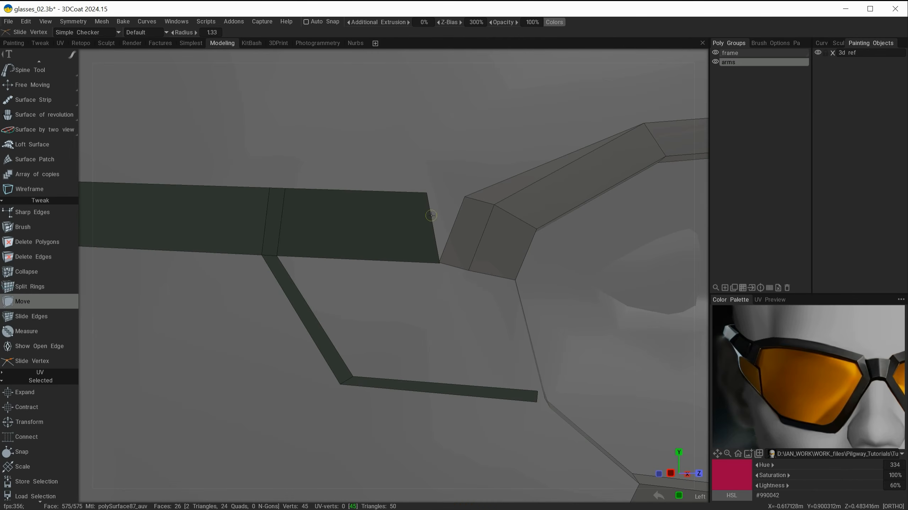
left_click_drag(426, 194, 478, 278)
middle_click_drag(467, 227, 443, 219, "alt")
right_click_drag(442, 219, 452, 243, "alt")
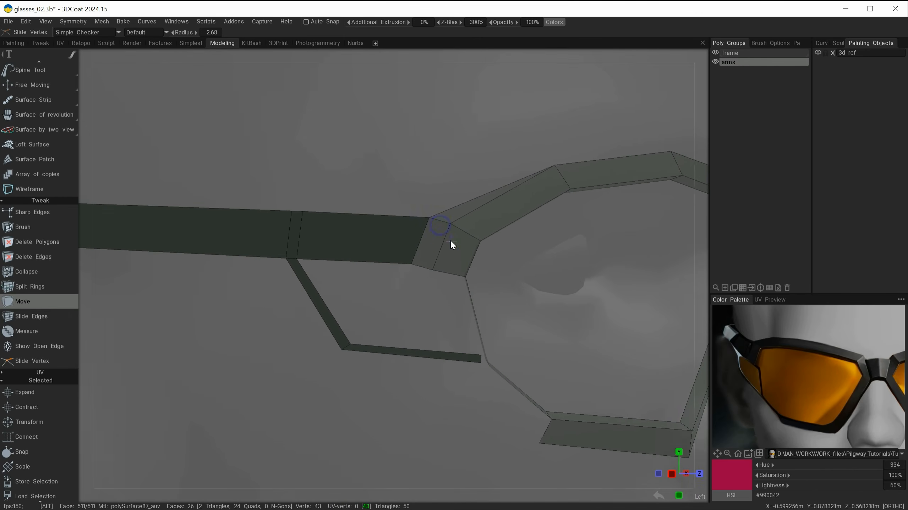
Move the strut's two front end vertices onto the lower outer corner of the lens frame to weld them.
middle_click_drag(451, 308, 426, 252, "alt")
right_click_drag(426, 251, 496, 282, "alt")
mouse_move(496, 282)
left_mouse_down("alt")
mouse_move(438, 274)
mouse_move(455, 335)
mouse_move(510, 399)
mouse_move(579, 371)
mouse_move(469, 364)
mouse_move(448, 347)
left_mouse_up("alt")
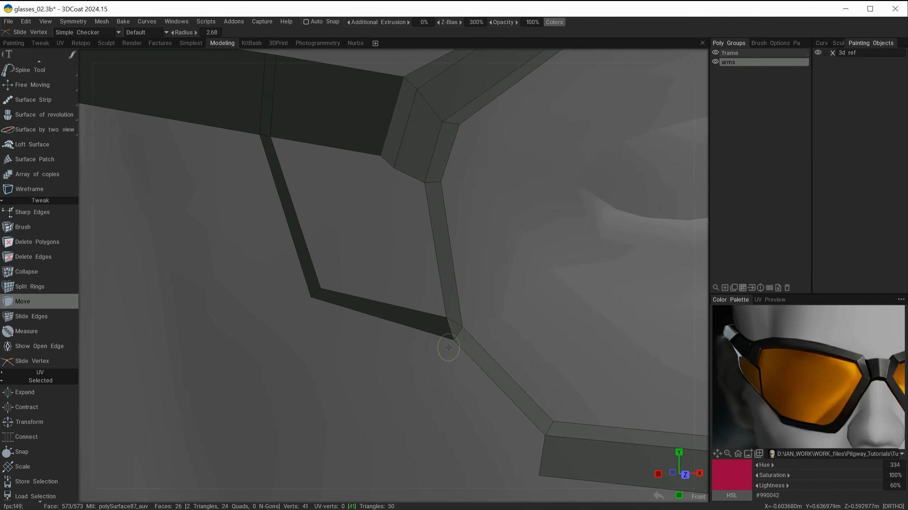
left_click_drag(376, 341, 418, 299, "alt")
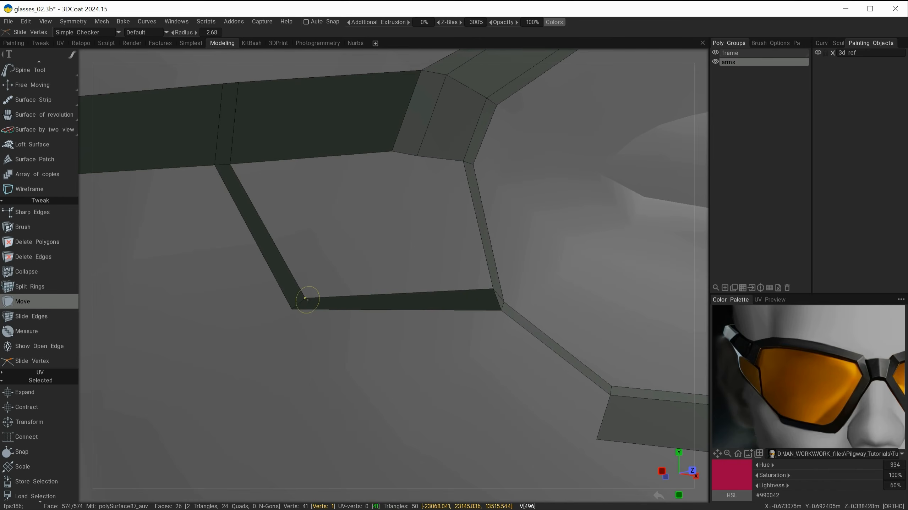
left_click_drag(500, 334, 466, 344, "alt")
left_click_drag(397, 353, 294, 361, "alt")
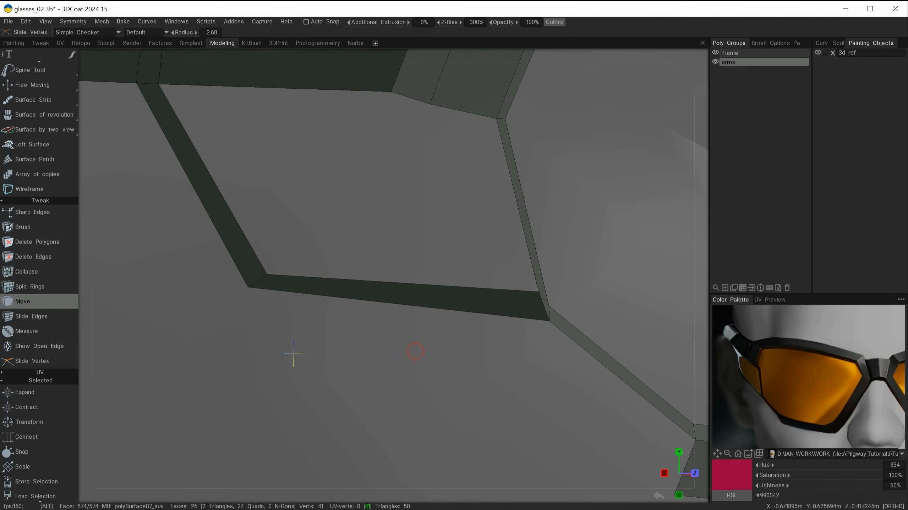
Slide the upper vertex at the strut-frame joint along its edge with Slide Vertex to even out the strut's width.
left_click(34, 363)
left_click_drag(371, 370, 400, 353, "alt")
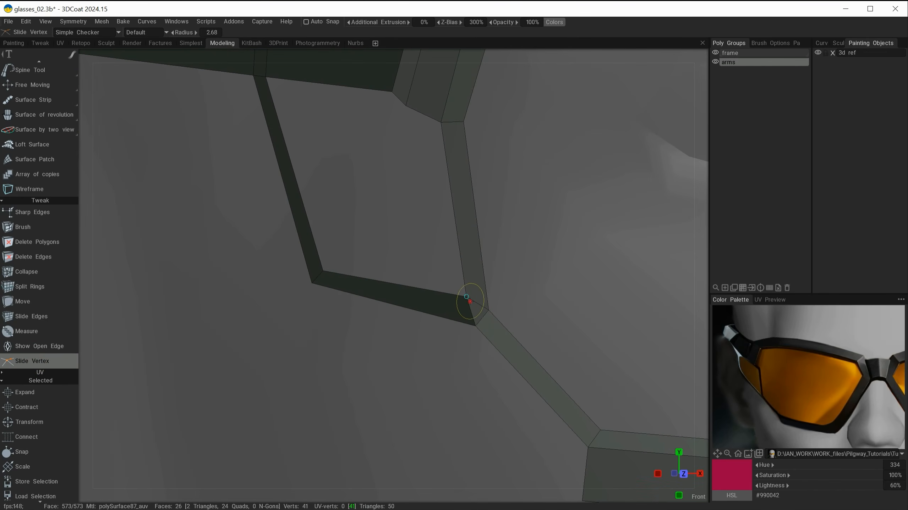
left_click_drag(456, 303, 507, 277, "alt")
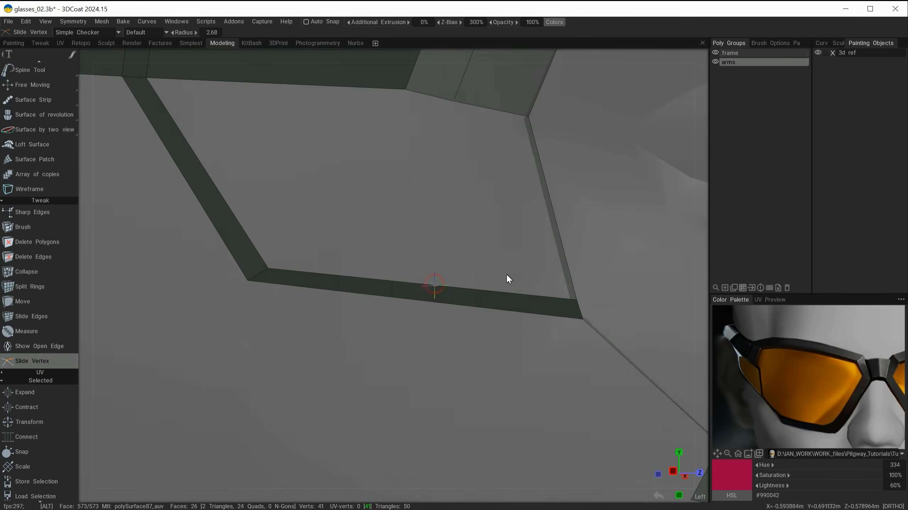
left_click_drag(516, 311, 500, 279, "alt")
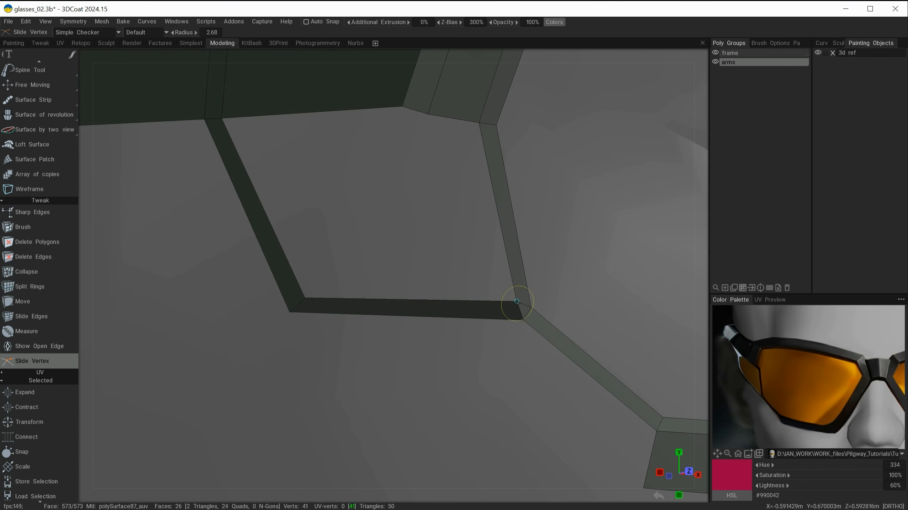
left_click_drag(503, 237, 393, 306, "alt")
scroll(393, 306, "down", 4)
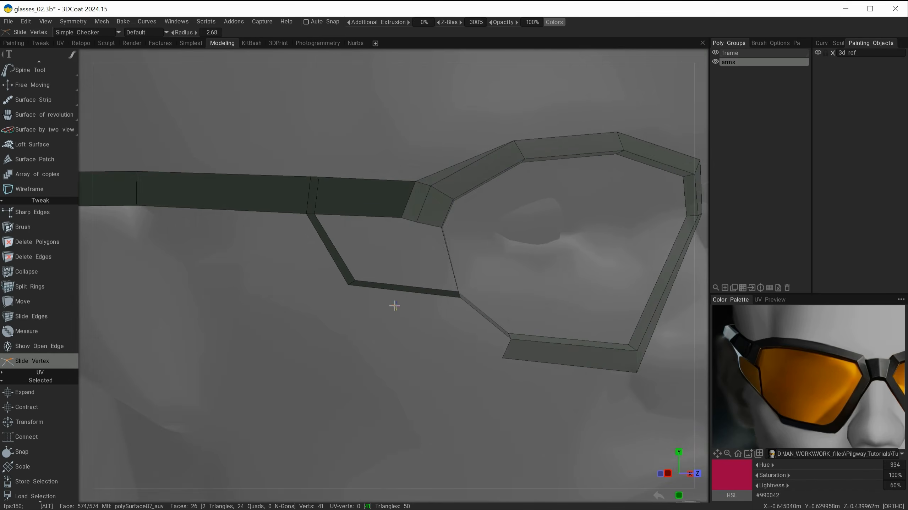
scroll(393, 306, "up", 4)
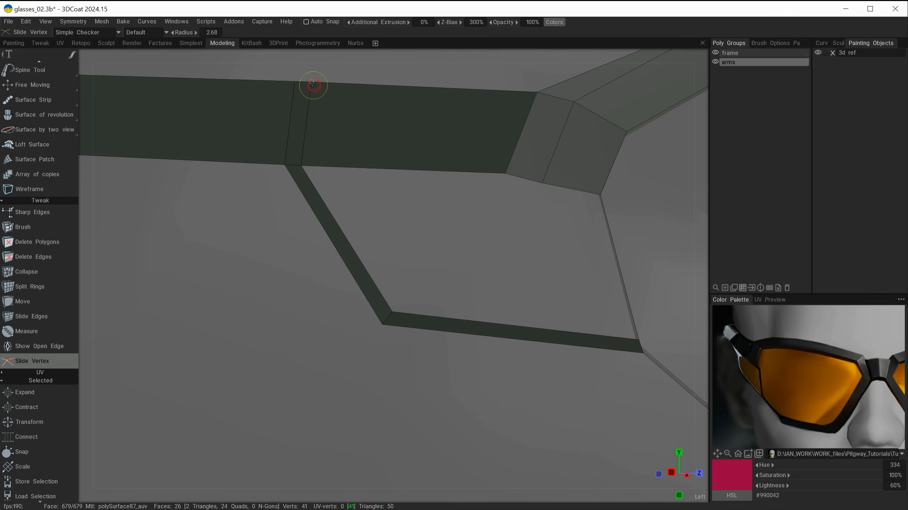
scroll(341, 334, "down", 4)
mouse_move(362, 336)
left_mouse_down("alt")
mouse_move(318, 331)
mouse_move(348, 336)
left_mouse_up("alt")
scroll(432, 397, "up", 4)
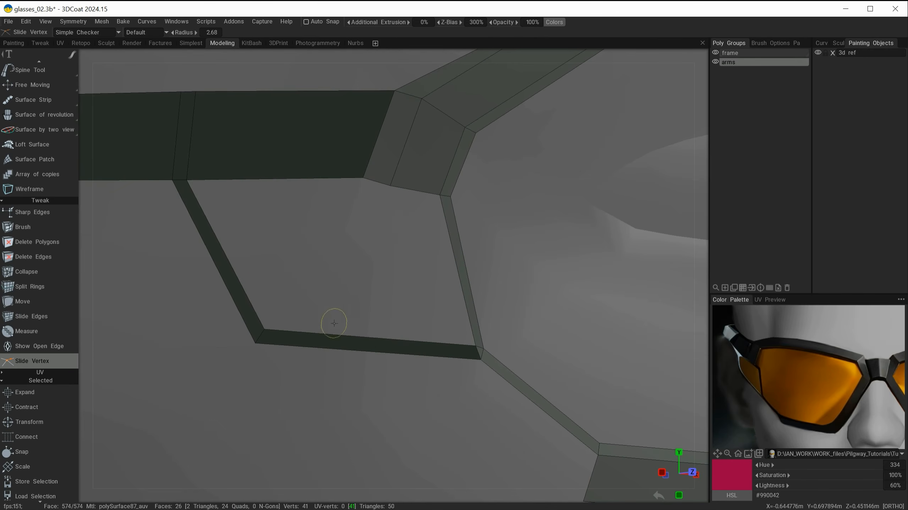
mouse_move(378, 302)
left_mouse_down("alt")
mouse_move(336, 299)
mouse_move(348, 294)
left_mouse_up("alt")
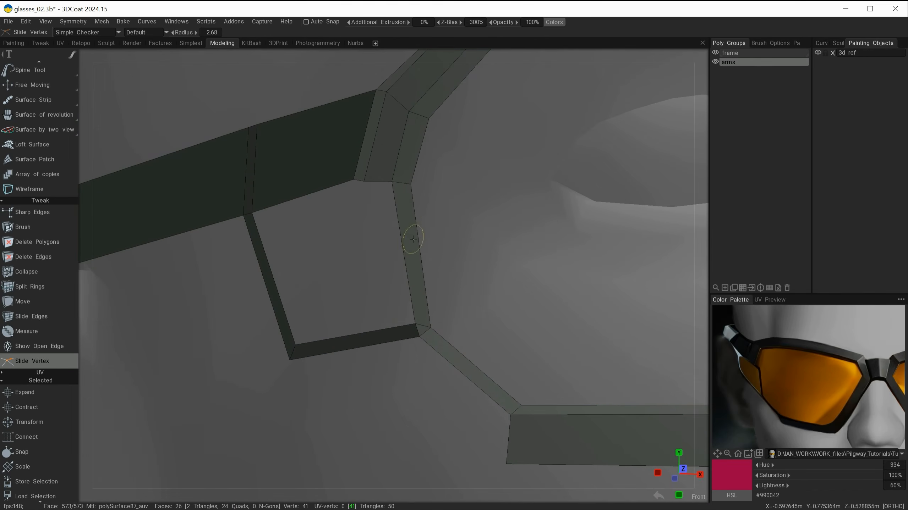
mouse_move(399, 337)
left_mouse_down("alt")
mouse_move(427, 294)
mouse_move(411, 294)
mouse_move(381, 338)
mouse_move(432, 304)
left_mouse_up("alt")
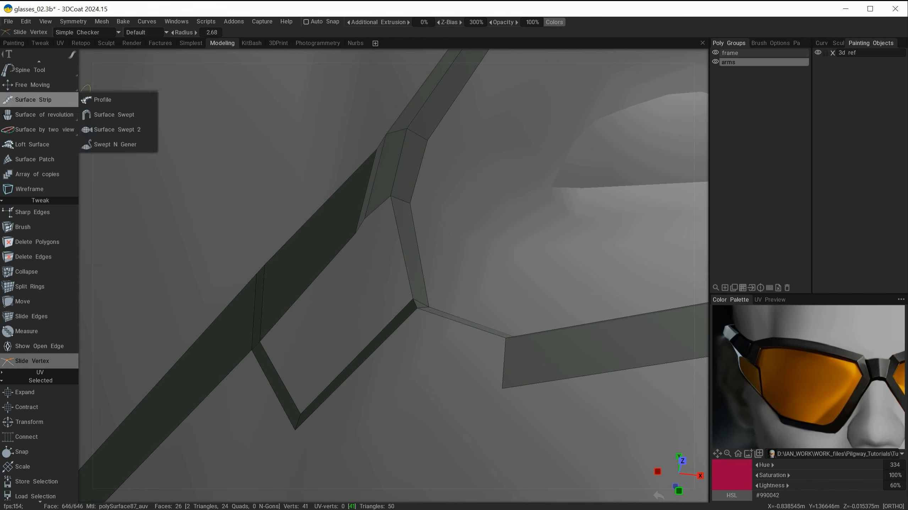
Select the lens frame's inner vertex beside the strut joint and reposition it with Transform.
key("space")
left_click(199, 101)
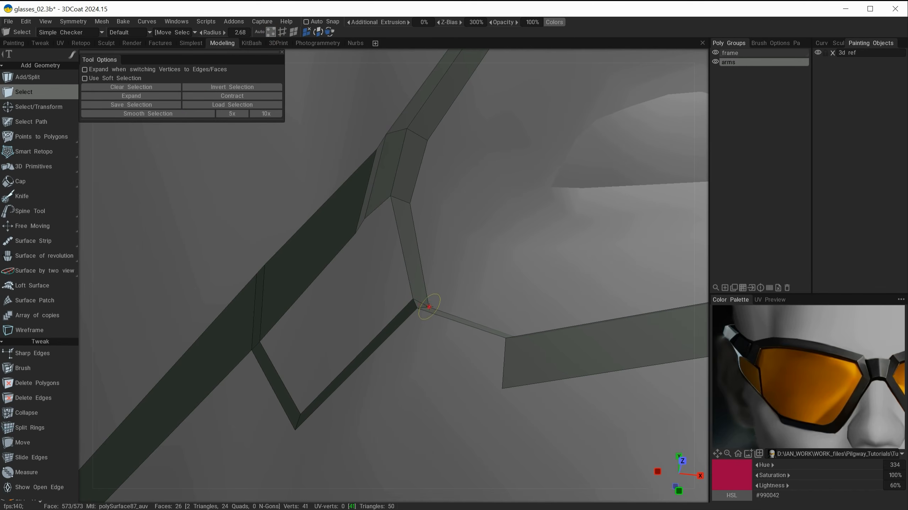
left_click(428, 307)
key("space")
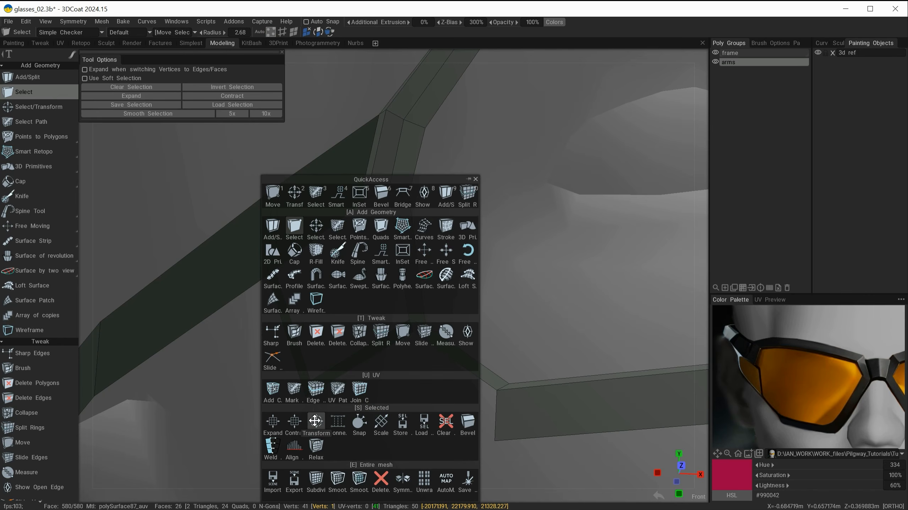
left_click(314, 421)
left_click_drag(466, 284, 491, 227, "alt")
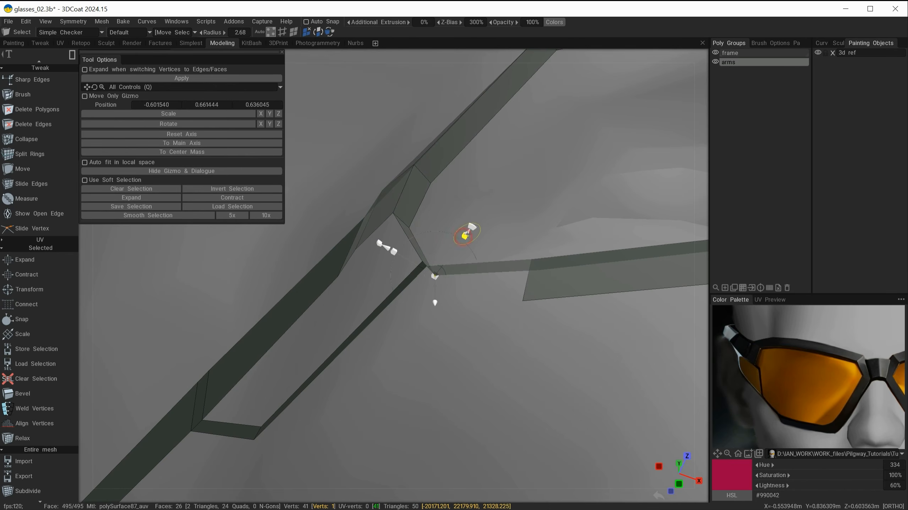
left_click_drag(468, 232, 438, 335)
left_click_drag(472, 404, 472, 259)
key("Escape")
Examine the lens frame's lower inner edge and the strut joint from several angles in edge mode.
left_click(281, 31)
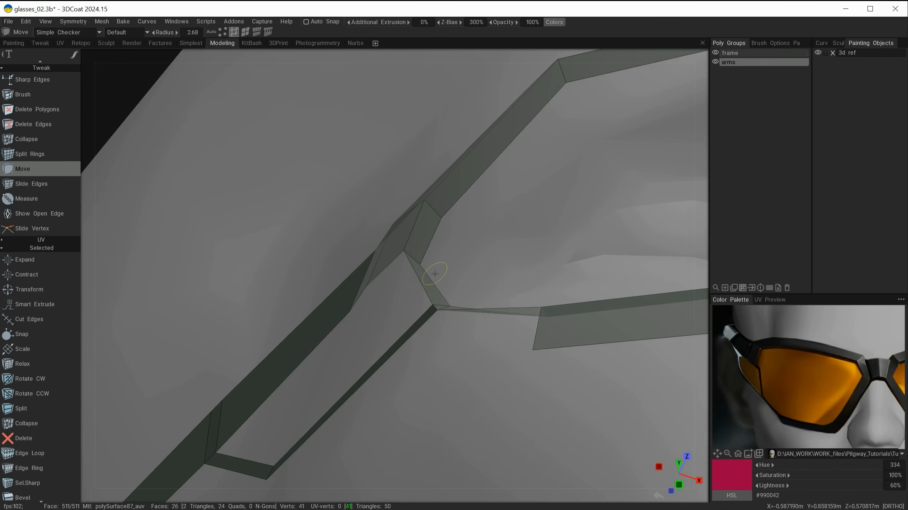
left_click_drag(481, 244, 508, 298, "alt")
left_click_drag(519, 207, 447, 257, "alt")
right_click_drag(447, 257, 457, 282, "alt")
left_click_drag(456, 282, 438, 401, "alt")
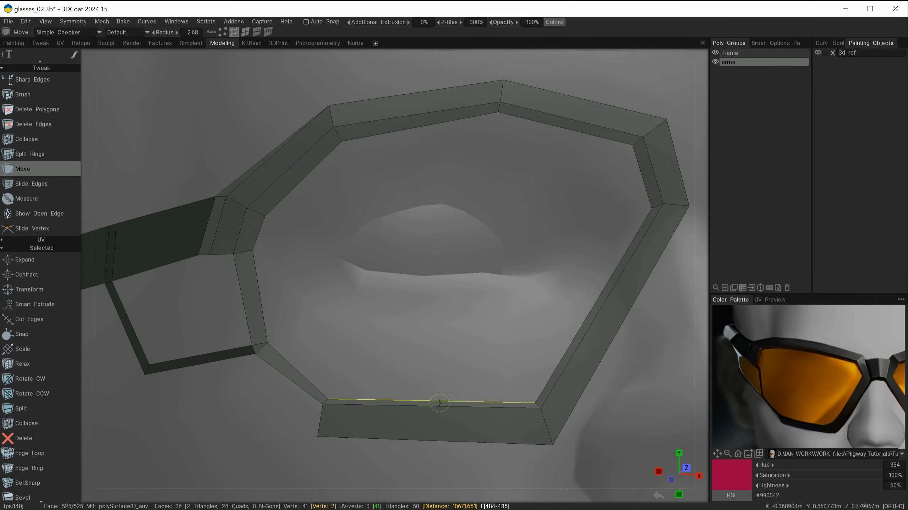
mouse_move(504, 313)
left_mouse_down("alt")
mouse_move(523, 320)
mouse_move(514, 323)
left_mouse_up("alt")
left_click_drag(321, 184, 334, 183, "alt")
right_click_drag(335, 184, 450, 260, "alt")
left_click_drag(450, 260, 490, 309, "alt")
left_click_drag(440, 368, 407, 387, "alt")
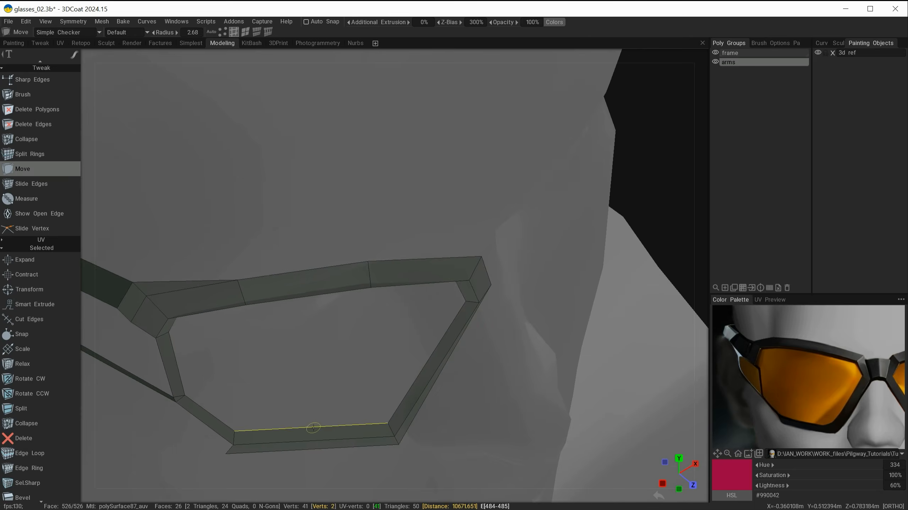
left_click_drag(314, 428, 326, 303, "alt")
right_click_drag(326, 304, 179, 85, "alt")
Fine-tune the lens frame's inner vertex just below the arm corner with Move in vertex mode.
left_click(222, 32)
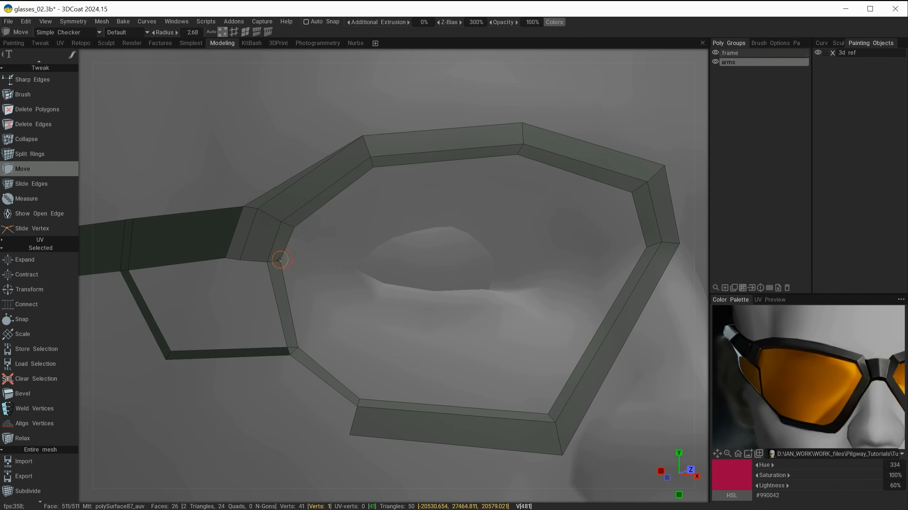
right_click_drag(280, 260, 203, 279, "alt")
left_click_drag(202, 279, 323, 356, "alt")
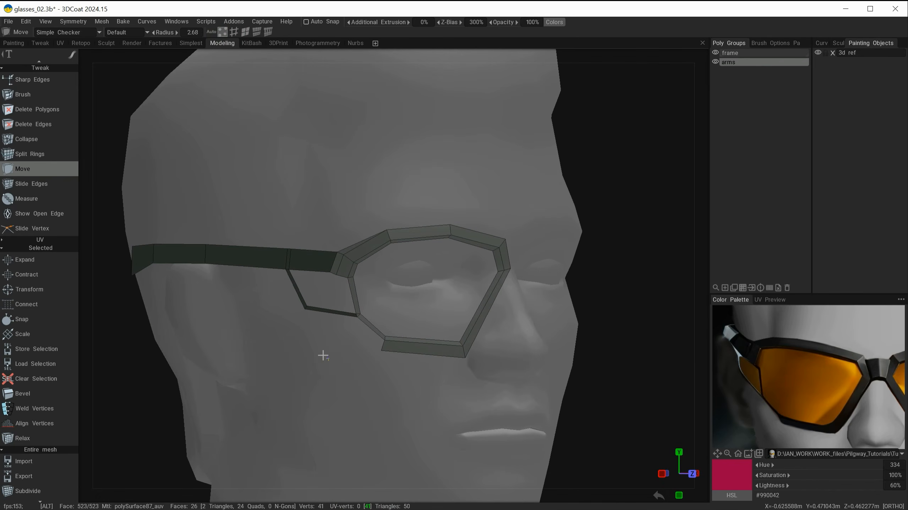
right_click_drag(322, 355, 365, 411, "alt")
left_click_drag(421, 347, 320, 365, "alt")
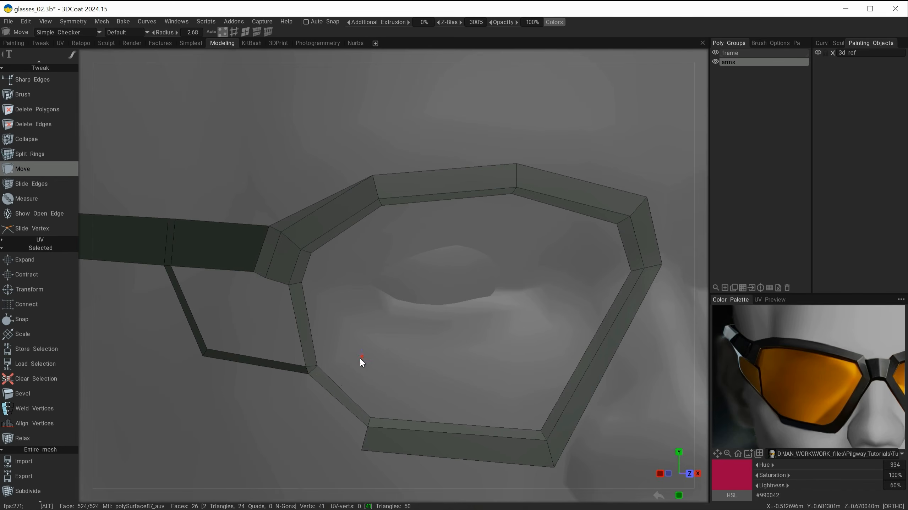
left_click_drag(362, 362, 361, 357, "alt")
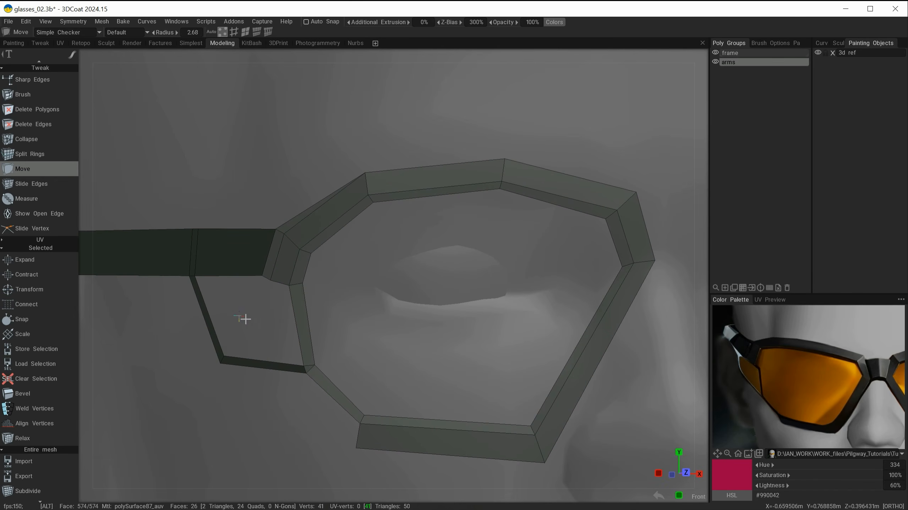
left_click_drag(244, 319, 374, 334, "alt")
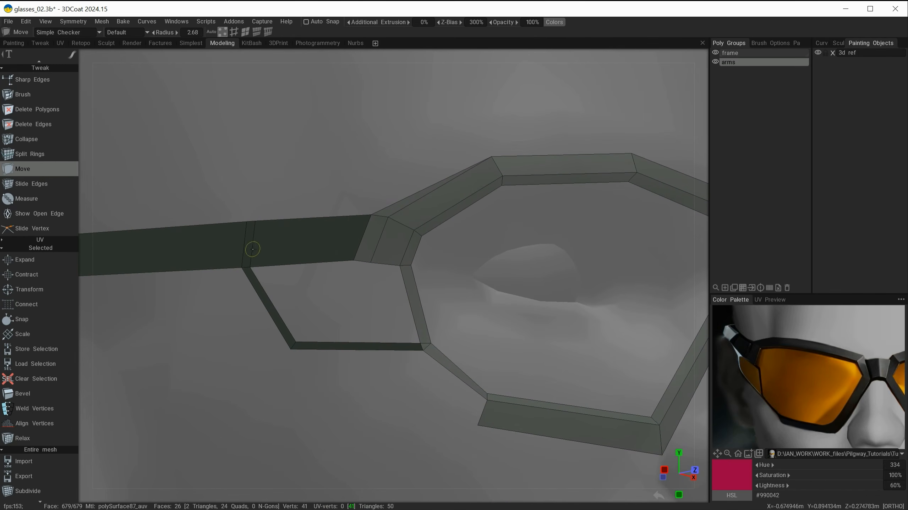
Move the narrow arm face above the strut outward from the head with Move in face mode.
left_click(246, 32)
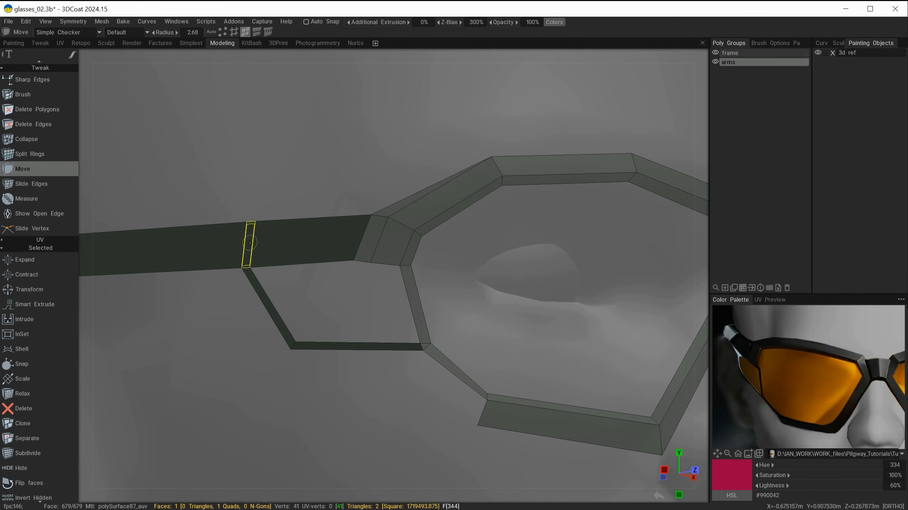
left_click_drag(270, 243, 241, 333, "alt")
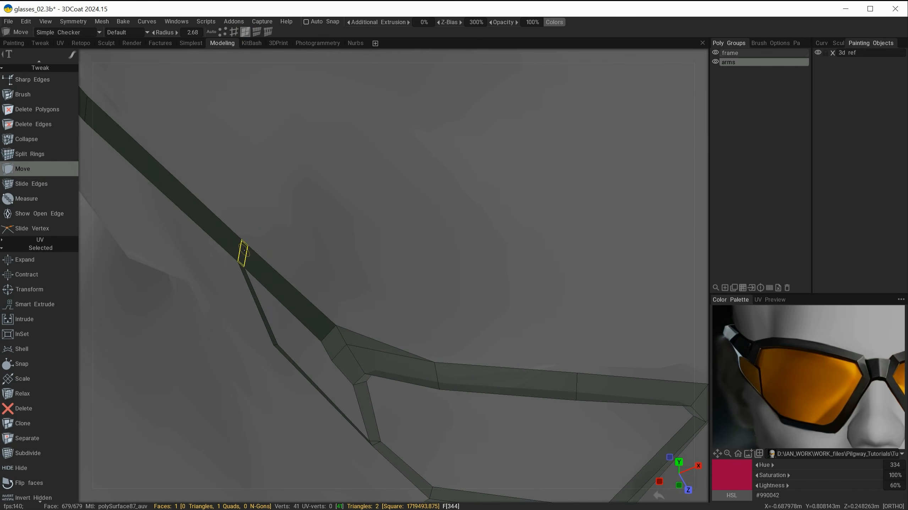
left_click_drag(245, 251, 238, 259)
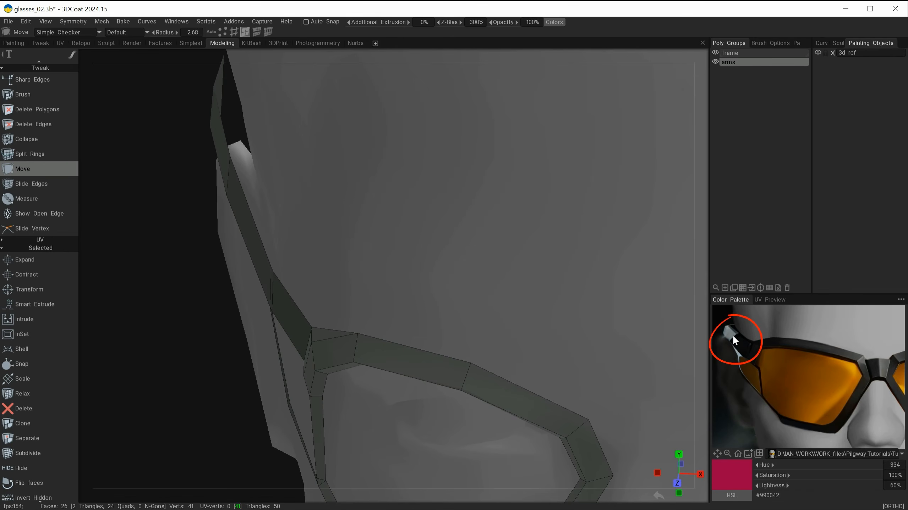
mouse_move(351, 265)
left_mouse_down("alt")
mouse_move(359, 253)
mouse_move(353, 243)
left_mouse_up("alt")
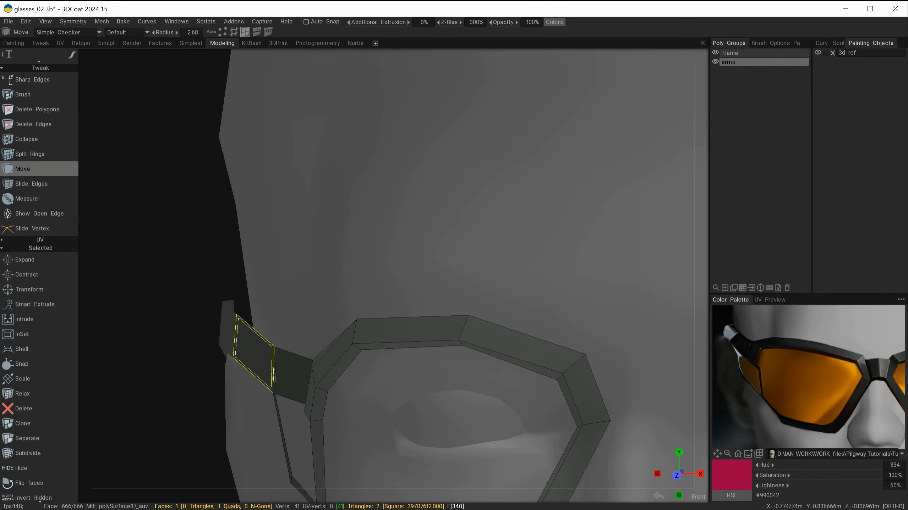
Hide and reshow the arms and frame poly groups one after the other to check which faces each contains.
left_click_drag(321, 328, 318, 312, "alt")
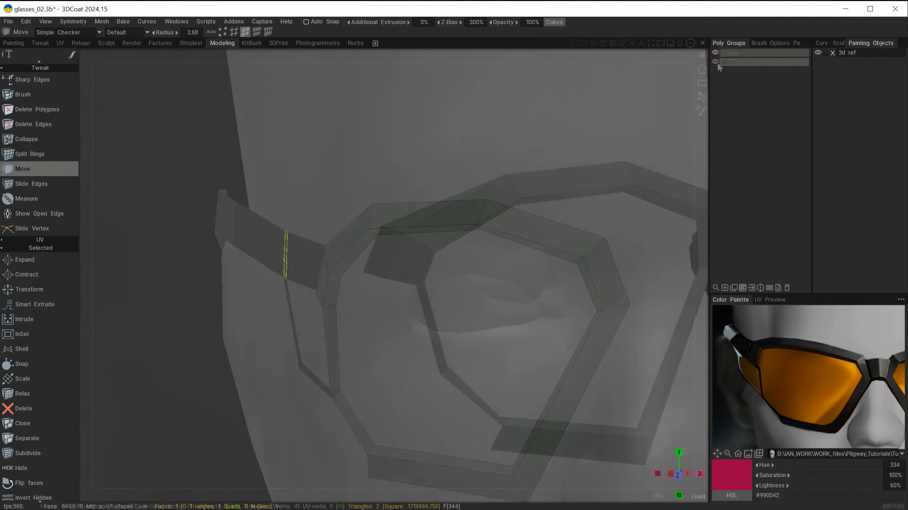
left_click(715, 62)
left_click(716, 60)
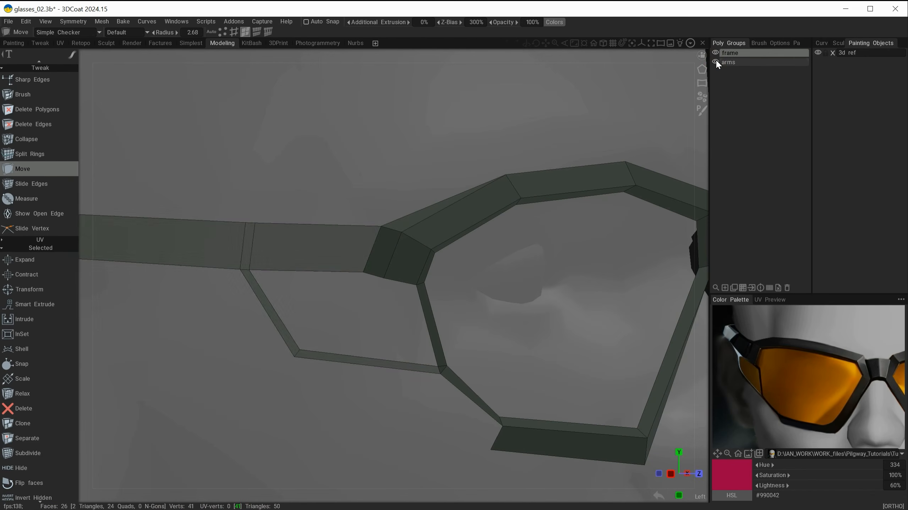
left_click(714, 53)
left_click(714, 53)
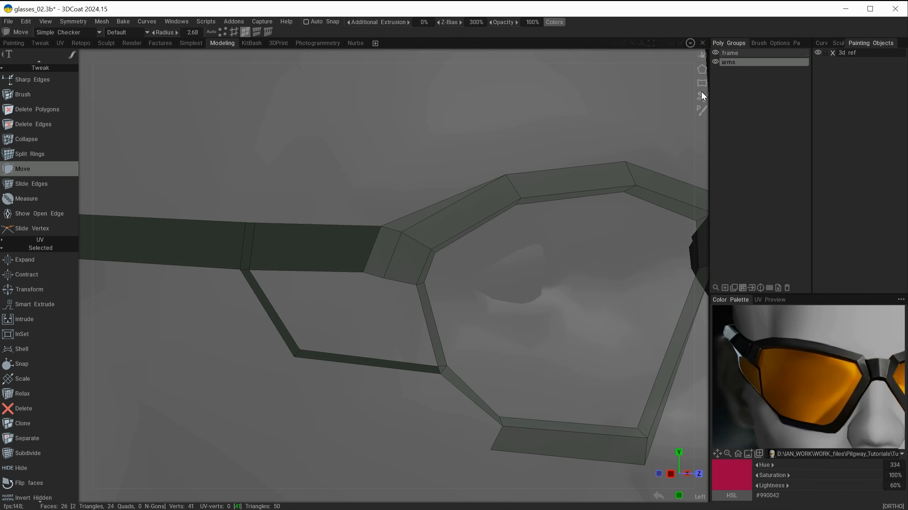
Cut two edge rings with Split Rings across the strut's lower segment, in line with the arm corner edges above.
left_click_drag(465, 179, 356, 326, "alt")
left_click_drag(354, 321, 391, 330, "alt")
right_click_drag(376, 287, 447, 393, "alt")
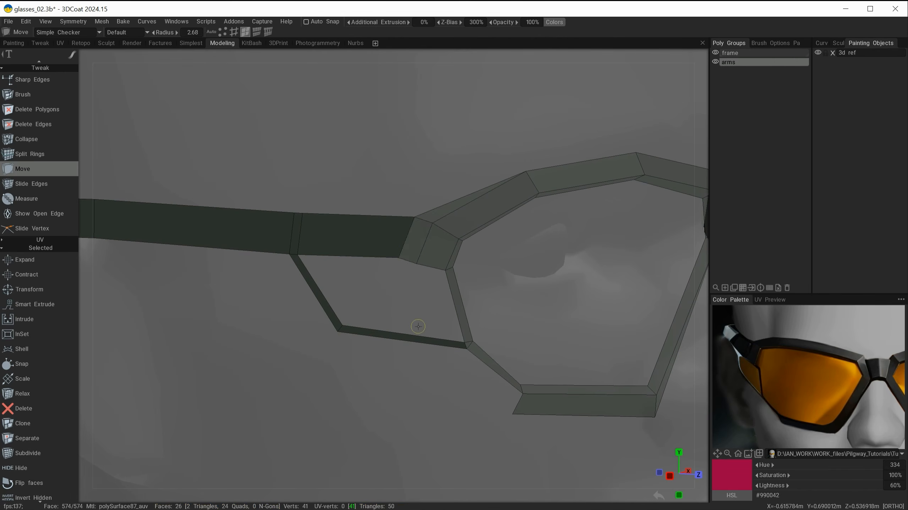
left_click_drag(380, 351, 393, 286, "alt")
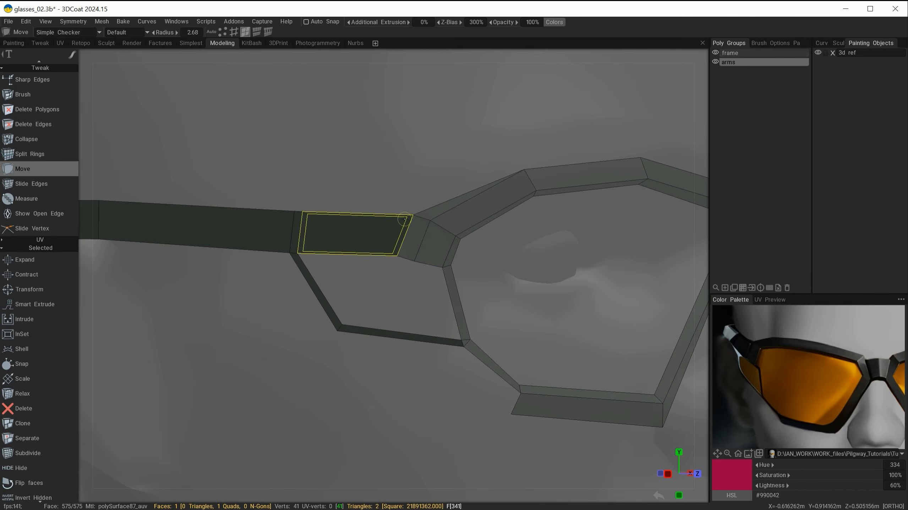
mouse_move(387, 342)
left_mouse_down("alt")
mouse_move(450, 348)
mouse_move(387, 342)
left_mouse_up("alt")
right_click_drag(387, 343, 389, 369, "alt")
middle_click_drag(390, 373, 387, 361, "alt")
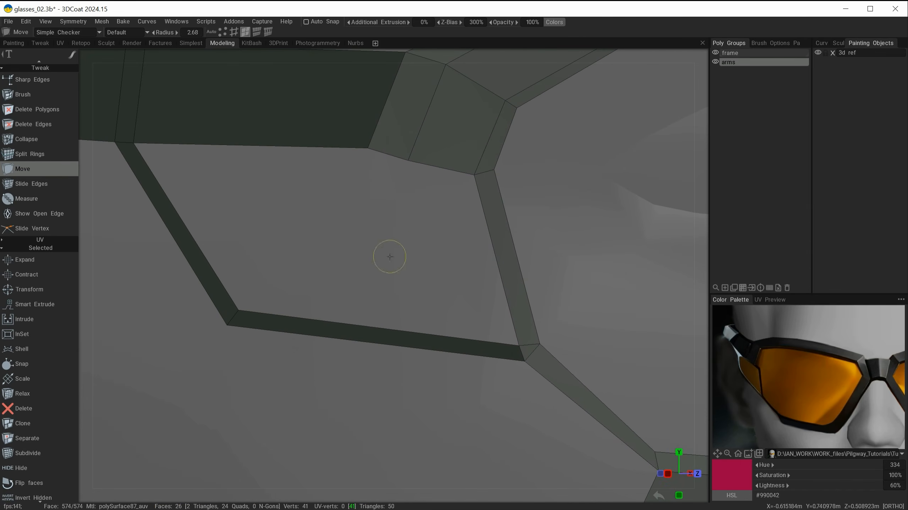
left_click(380, 334)
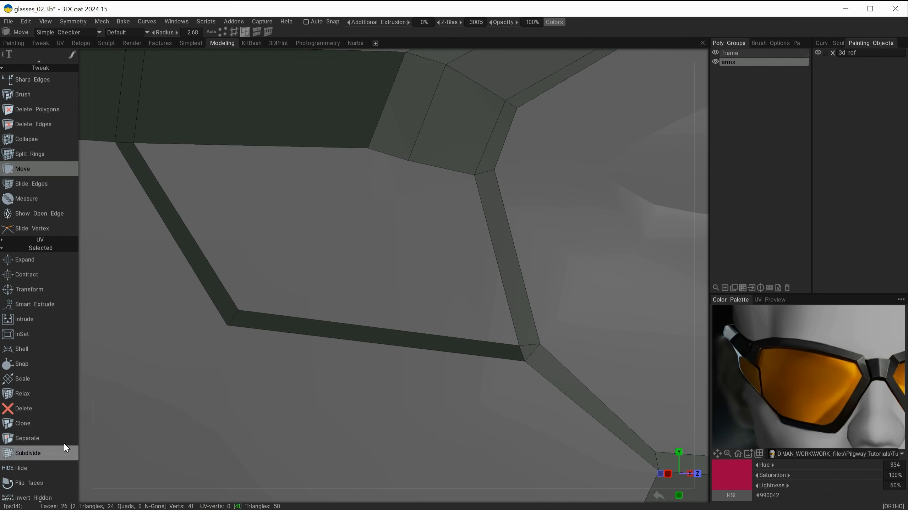
key("space")
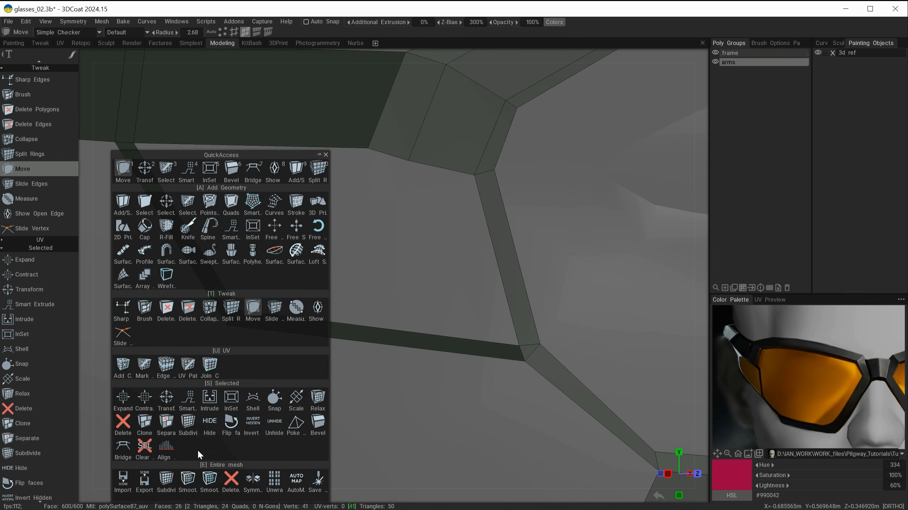
key("0")
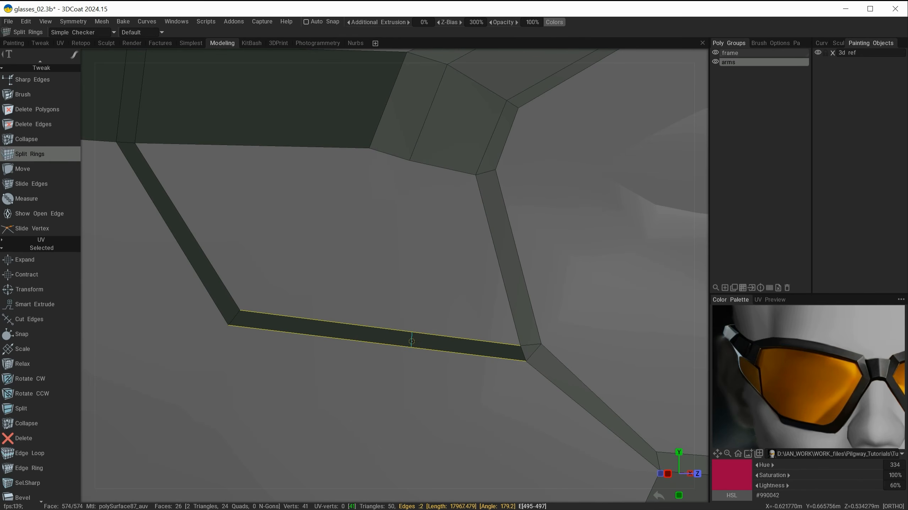
left_click(419, 342)
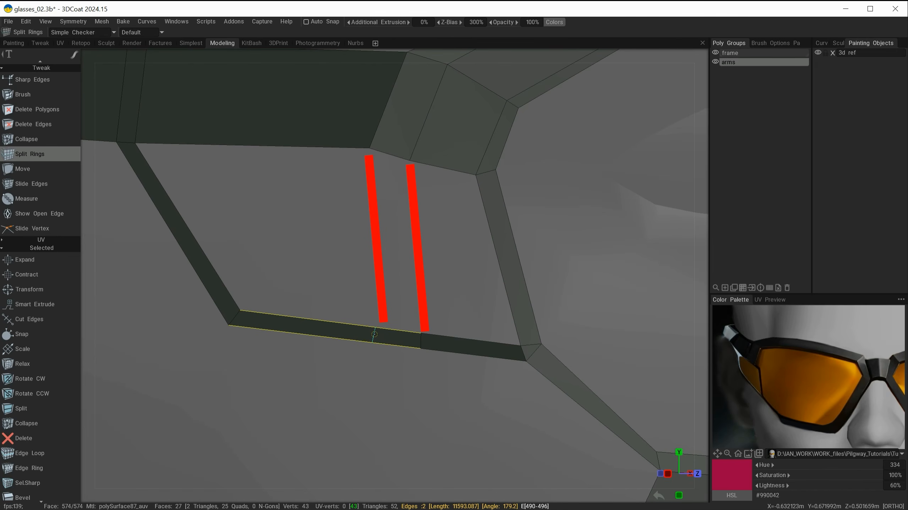
left_click(373, 333)
Nudge the lower vertices of the strut's two new cuts slightly toward the lens frame with Slide Vertex.
left_click_drag(442, 267, 456, 257)
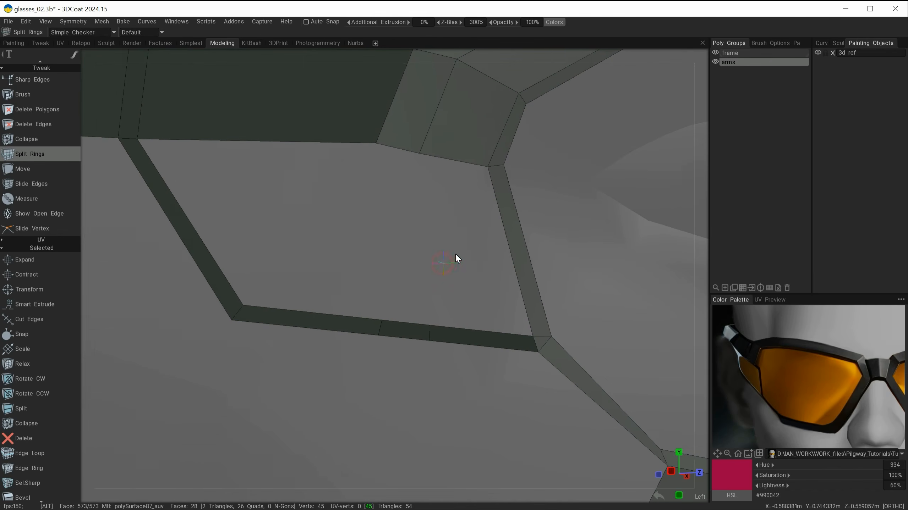
left_click(39, 230)
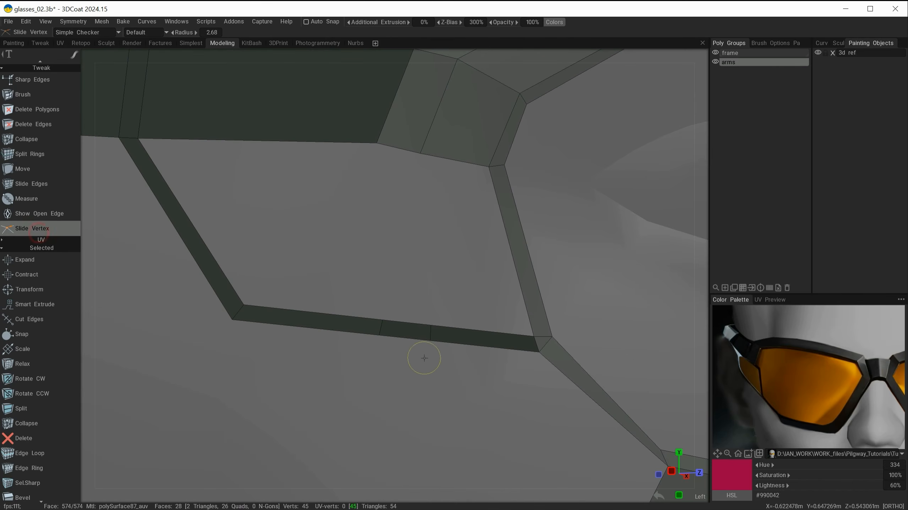
left_click_drag(430, 341, 438, 341)
left_click_drag(379, 335, 388, 336)
right_click_drag(388, 336, 213, 360, "alt")
left_click_drag(213, 360, 307, 368, "alt")
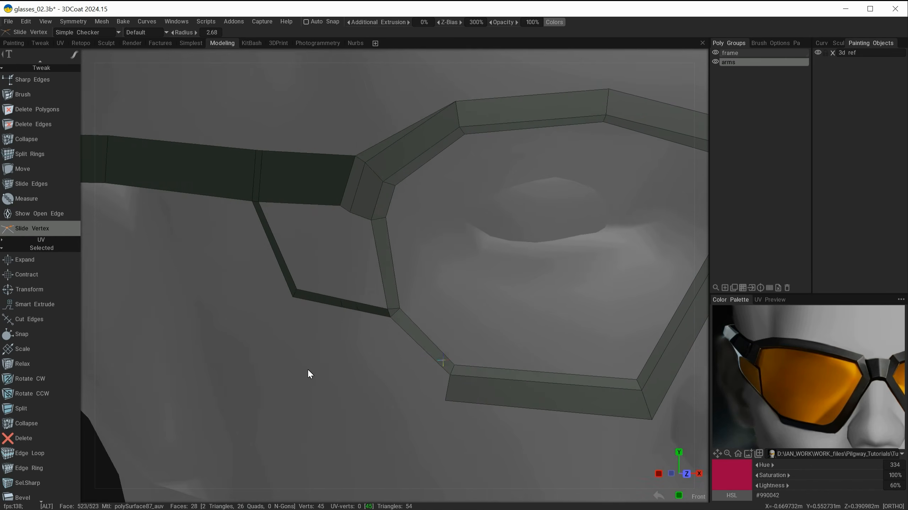
right_click_drag(308, 370, 314, 377, "alt")
left_click_drag(314, 377, 349, 391, "alt")
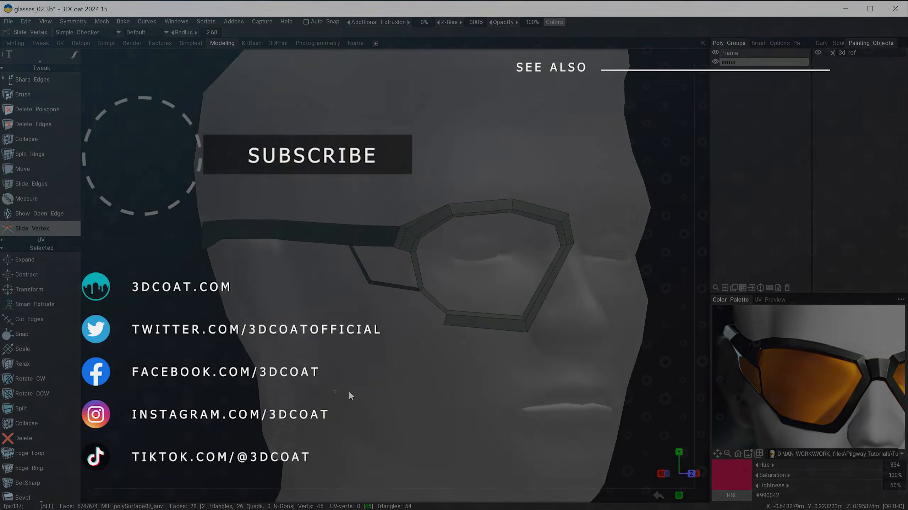